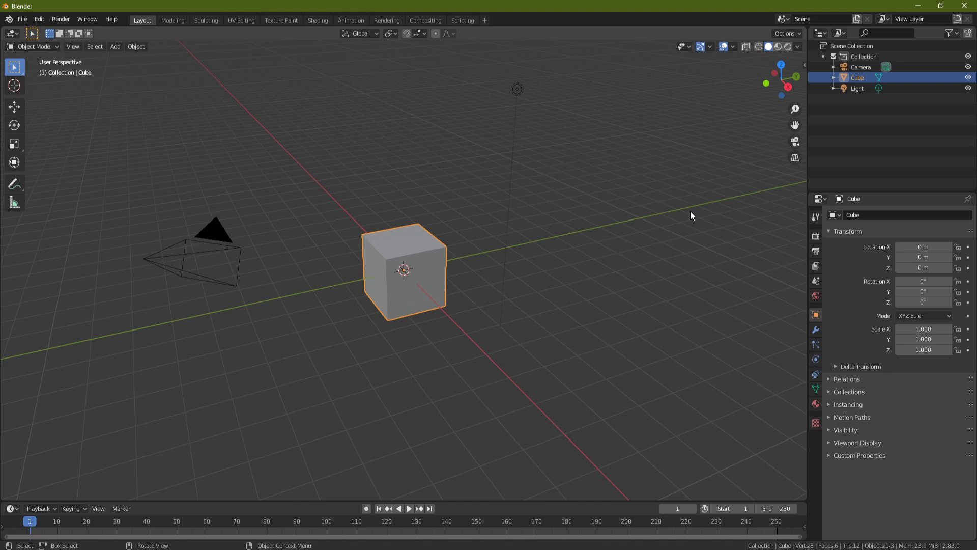
# Step: Delete the default camera and light, keeping only the cube
pyautogui.click(212, 227)
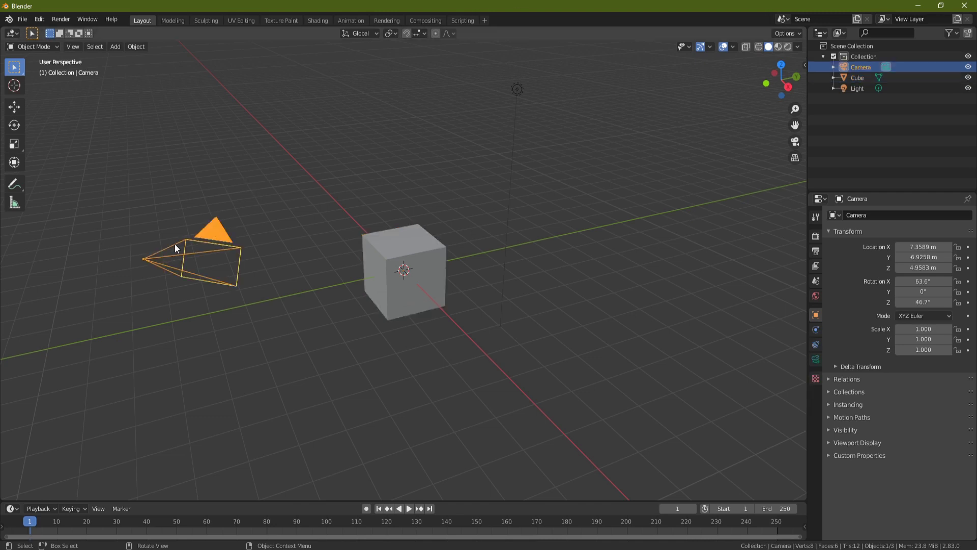
pyautogui.press('Delete')
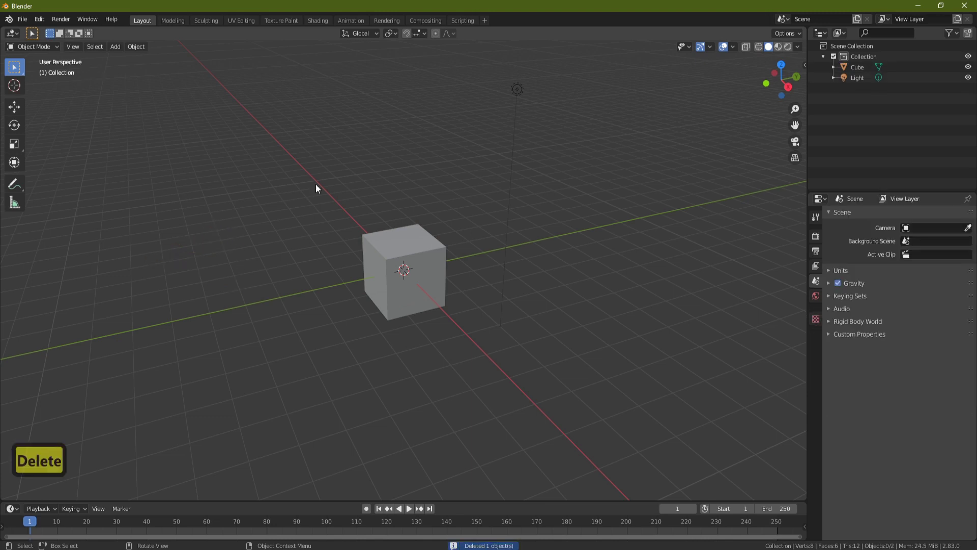
pyautogui.click(515, 90)
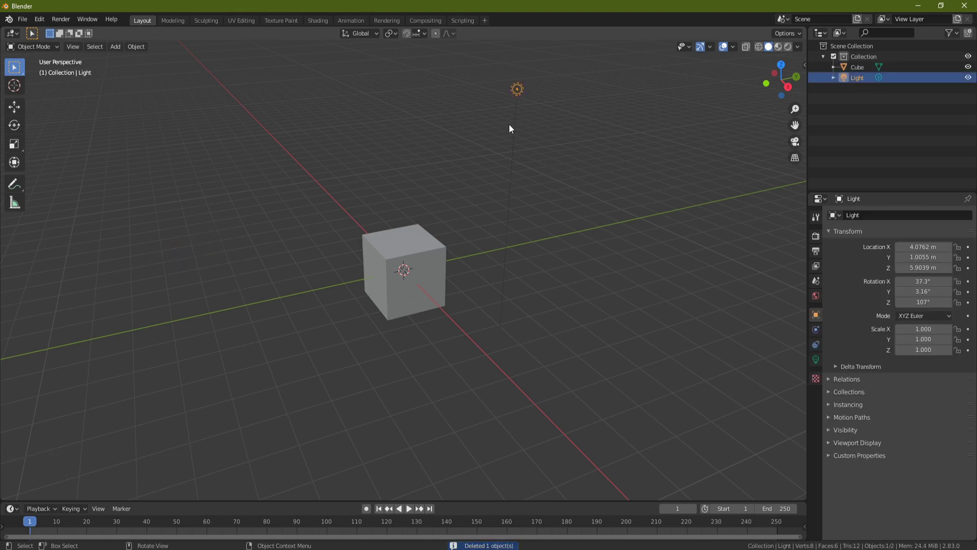
pyautogui.press('Delete')
# Step: Flatten the cube into a thin slab by scaling it along Z to about 0.18
pyautogui.click(422, 251)
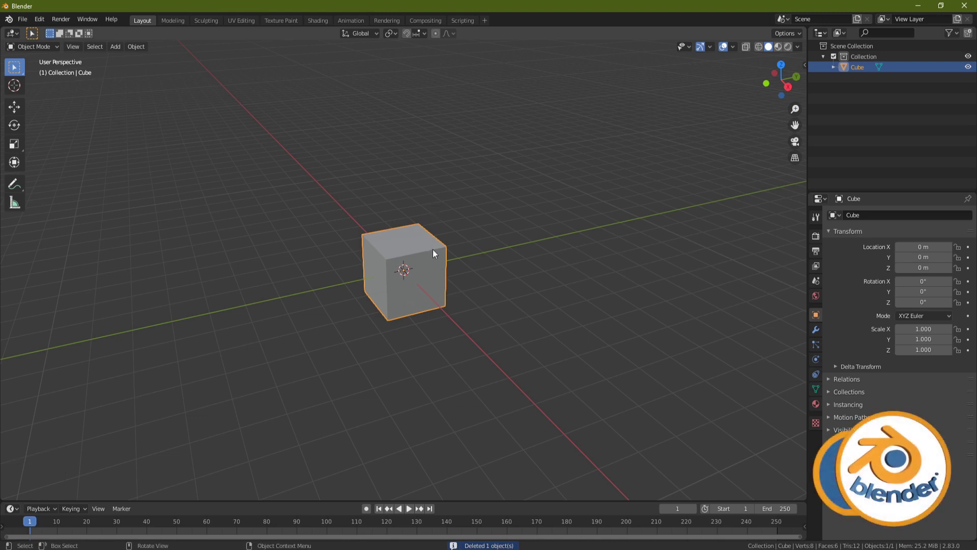
pyautogui.press('s')
pyautogui.press('z')
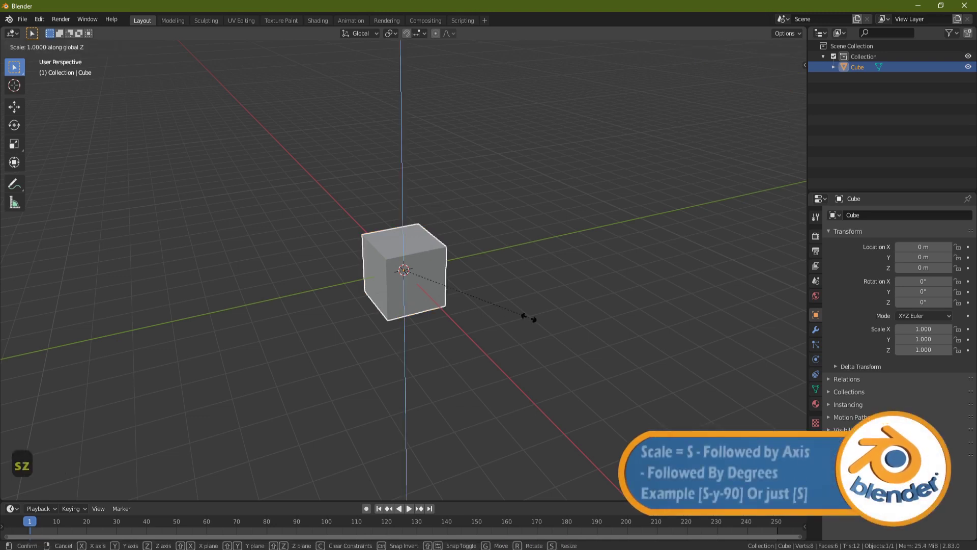
pyautogui.click(423, 283)
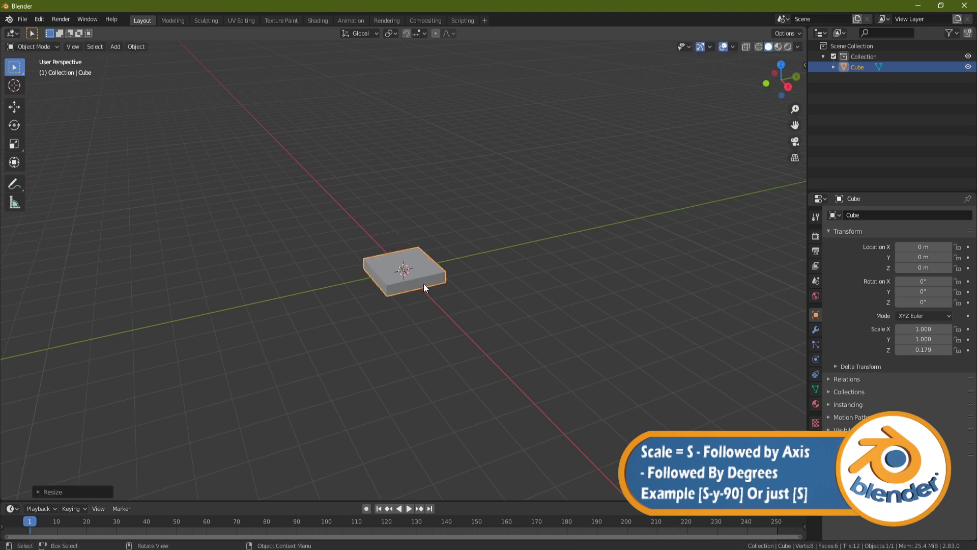
# Step: In Edit Mode, add two evenly spaced, unslid loop cuts running parallel to the X axis across the slab
pyautogui.moveTo(440, 295); pyautogui.dragTo(390, 247, button='middle')
pyautogui.scroll(3, 425, 298)
pyautogui.moveTo(456, 271); pyautogui.dragTo(420, 286, button='middle')
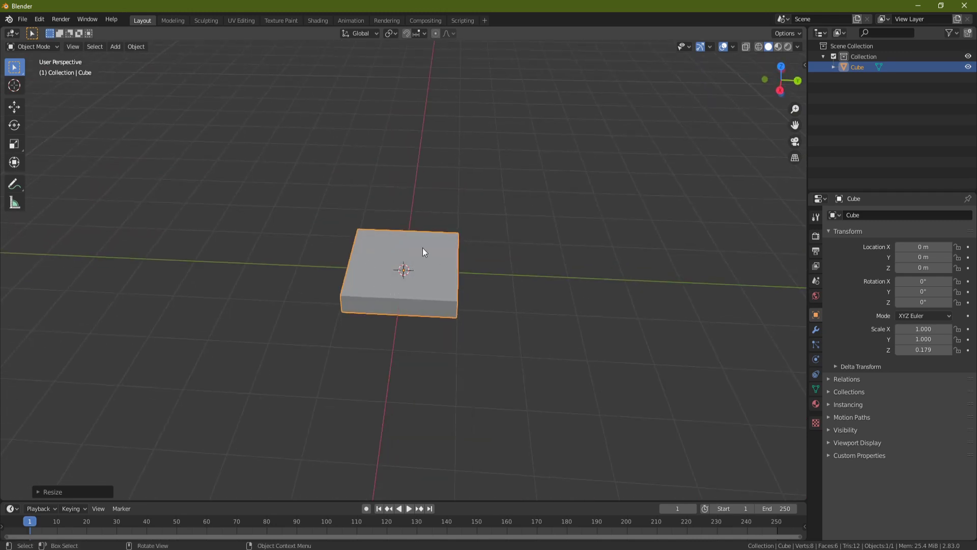
pyautogui.moveTo(400, 245); pyautogui.dragTo(433, 271, button='middle')
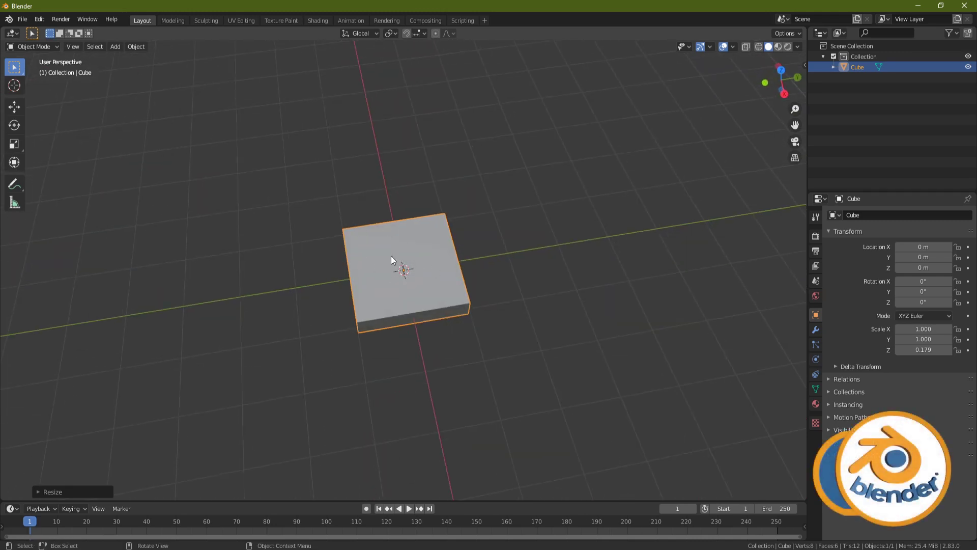
pyautogui.press('Tab')
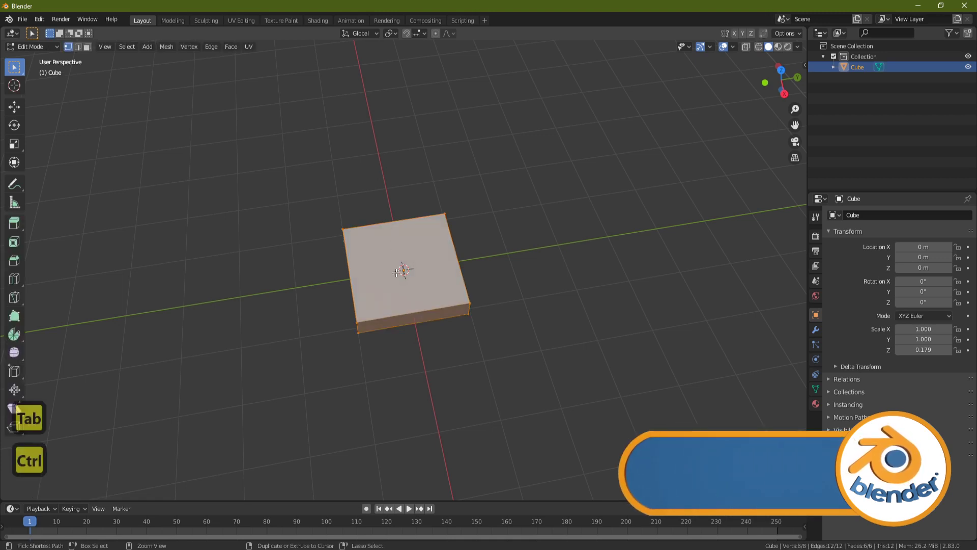
pyautogui.hotkey('ctrl', 'r')
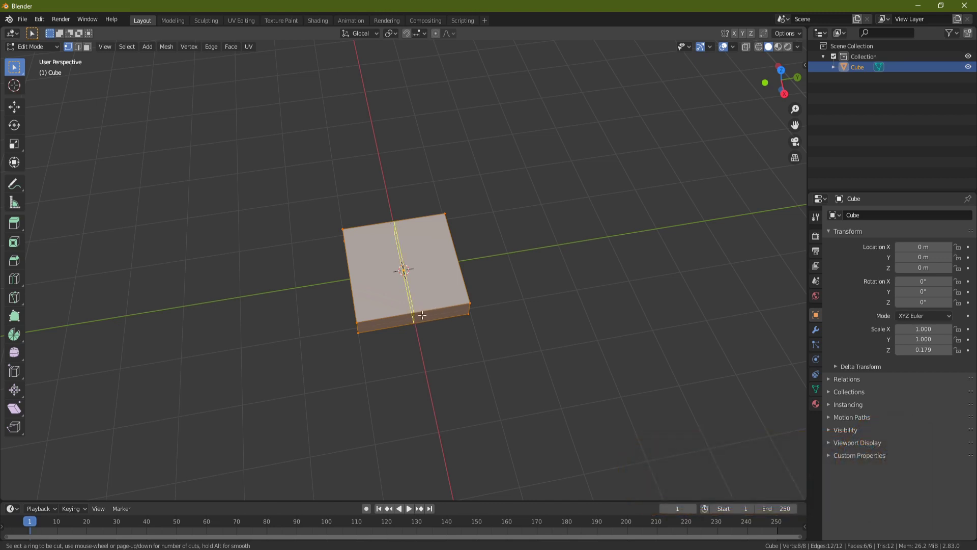
pyautogui.press('2')
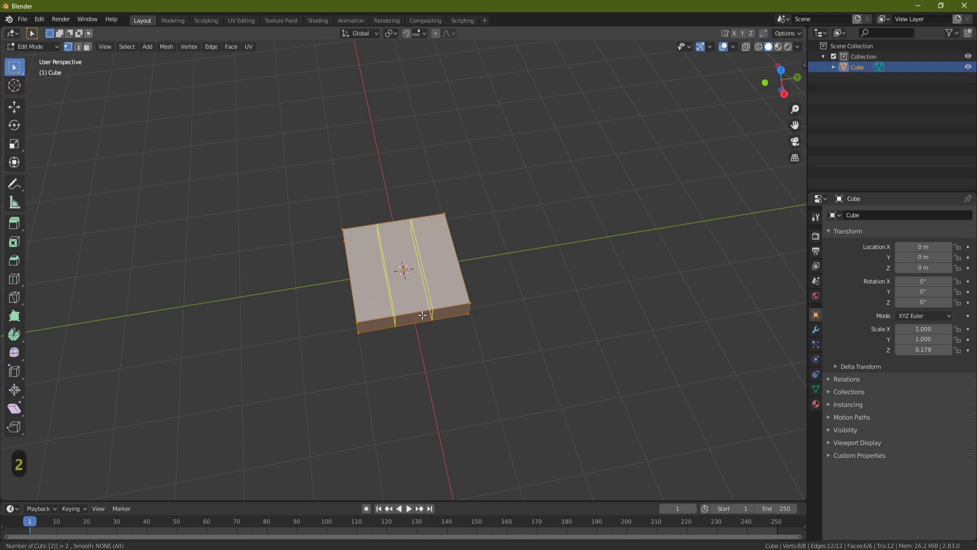
pyautogui.click(423, 315)
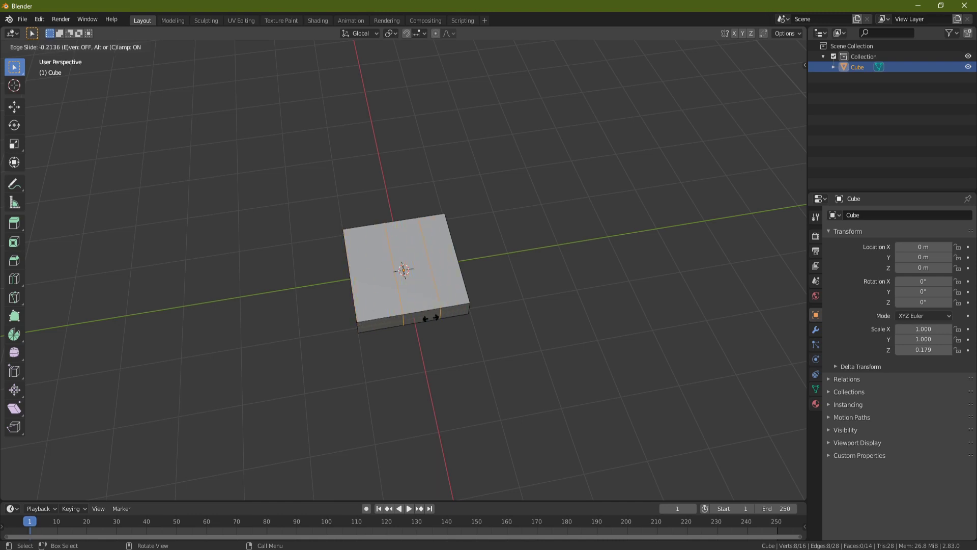
pyautogui.click(422, 314)
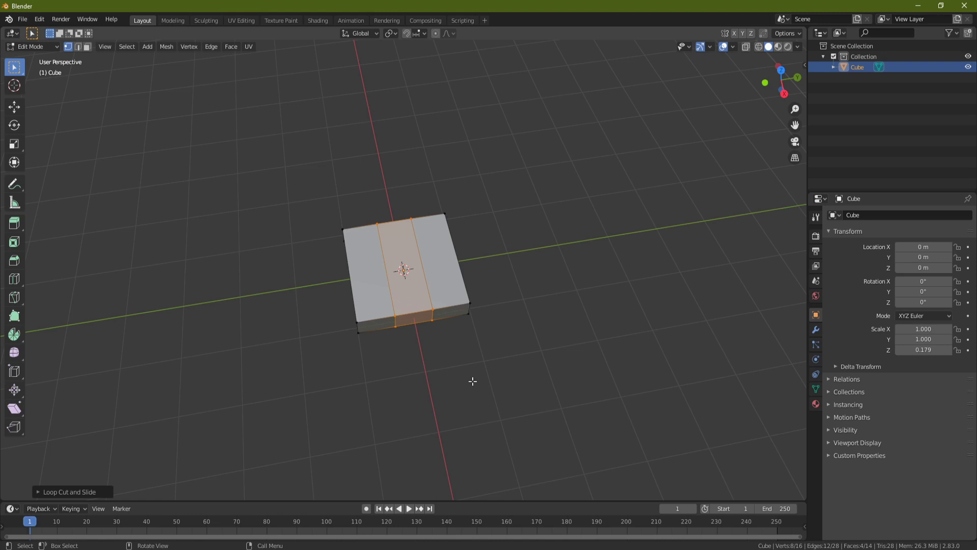
# Step: Scale the two new edge loops inward along X so the slab's middle narrows
pyautogui.press('s')
pyautogui.press('y')
pyautogui.press('x')
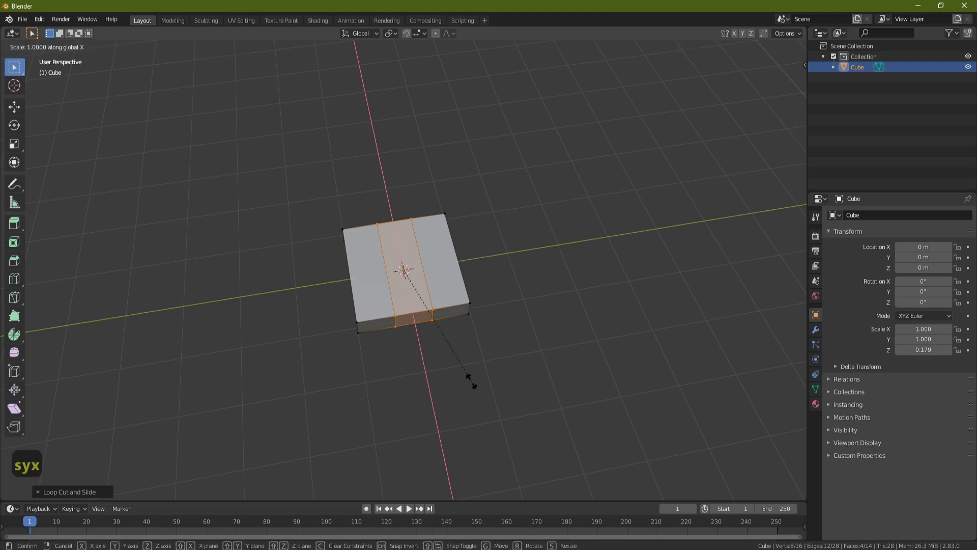
pyautogui.click(454, 374)
# Step: Extrude the two opposite Y-end faces of the slab and scale them outward along Y to form narrow end strips
pyautogui.moveTo(453, 373); pyautogui.dragTo(446, 287, button='middle')
pyautogui.scroll(2, 446, 287)
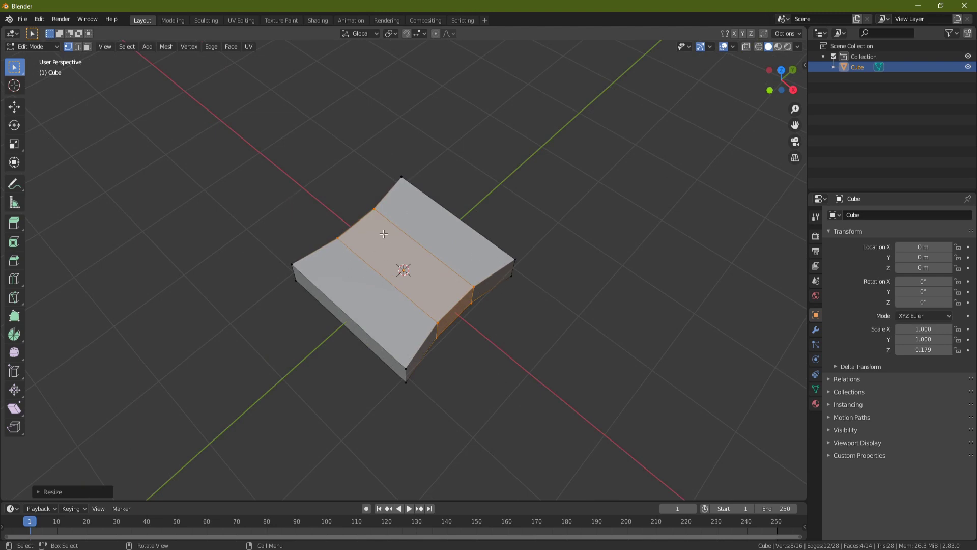
pyautogui.click(88, 47)
pyautogui.click(349, 326)
pyautogui.moveTo(349, 326); pyautogui.dragTo(444, 251, button='middle')
pyautogui.keyDown('shift'); pyautogui.click(466, 305); pyautogui.keyUp('shift')
pyautogui.moveTo(466, 305); pyautogui.dragTo(557, 338, button='middle')
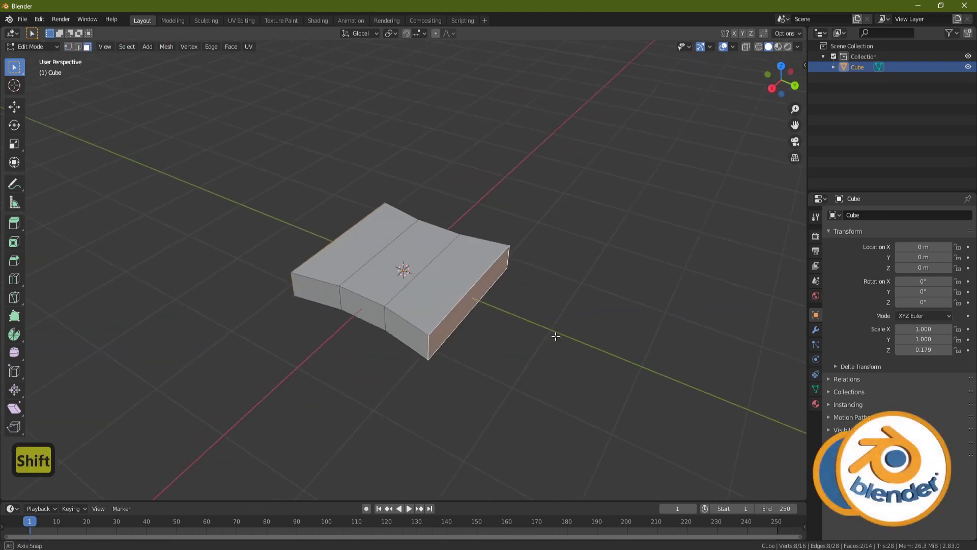
pyautogui.press('e')
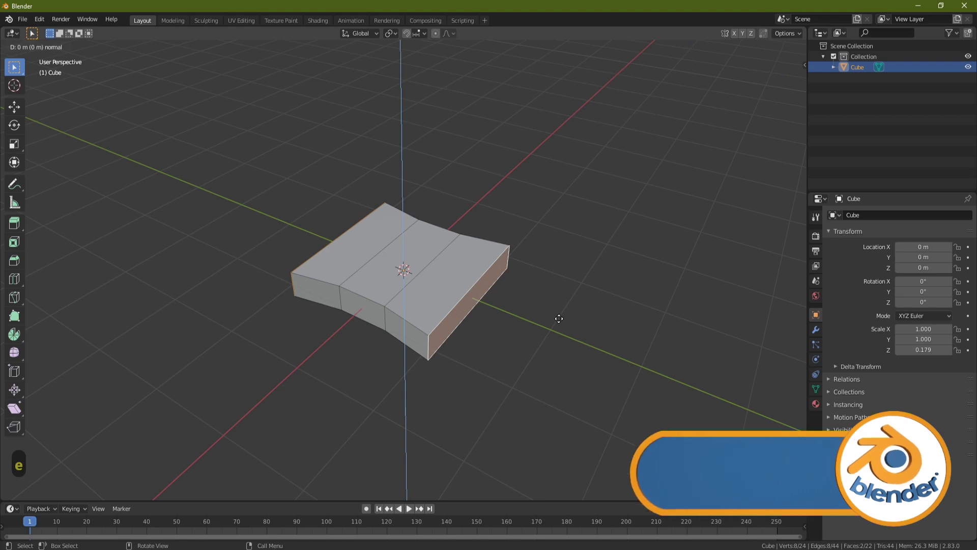
pyautogui.click(558, 318)
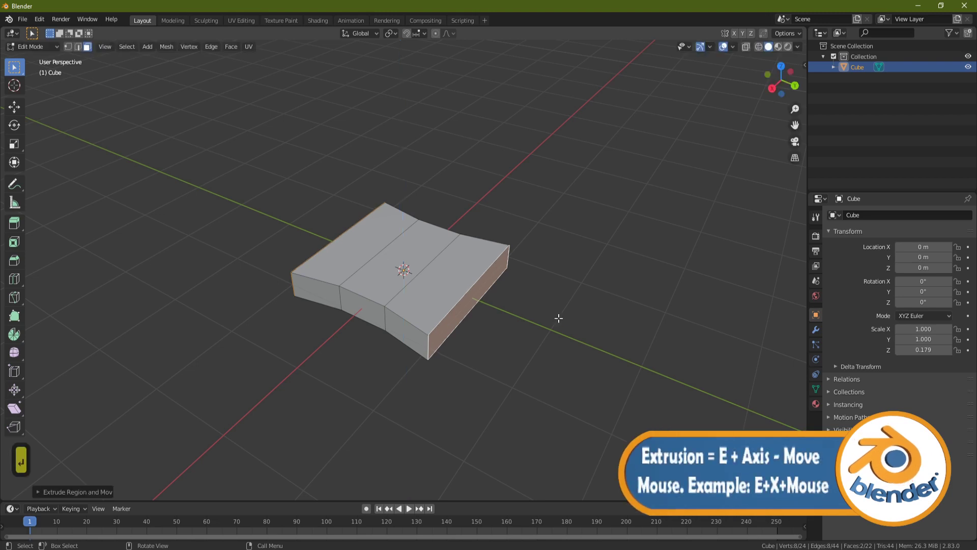
pyautogui.press('s')
pyautogui.press('y')
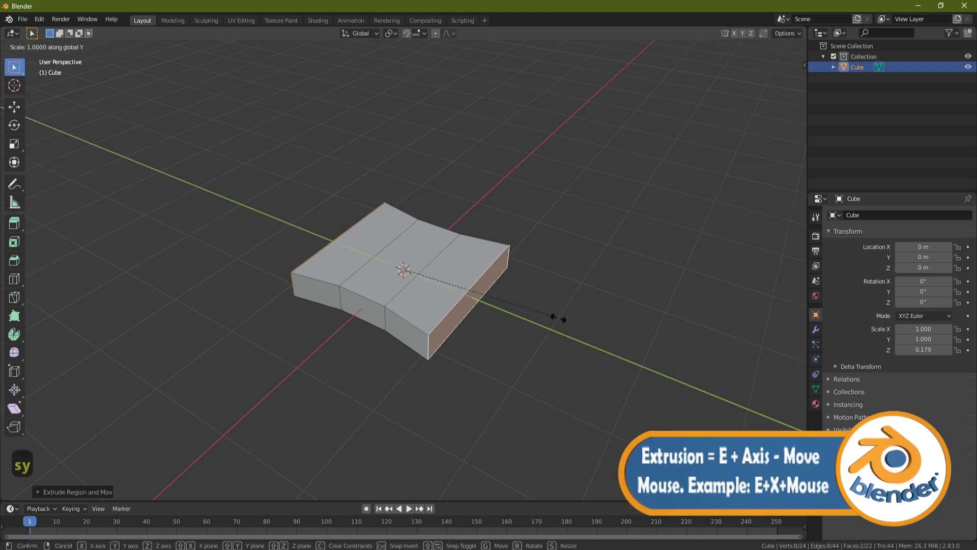
pyautogui.click(581, 334)
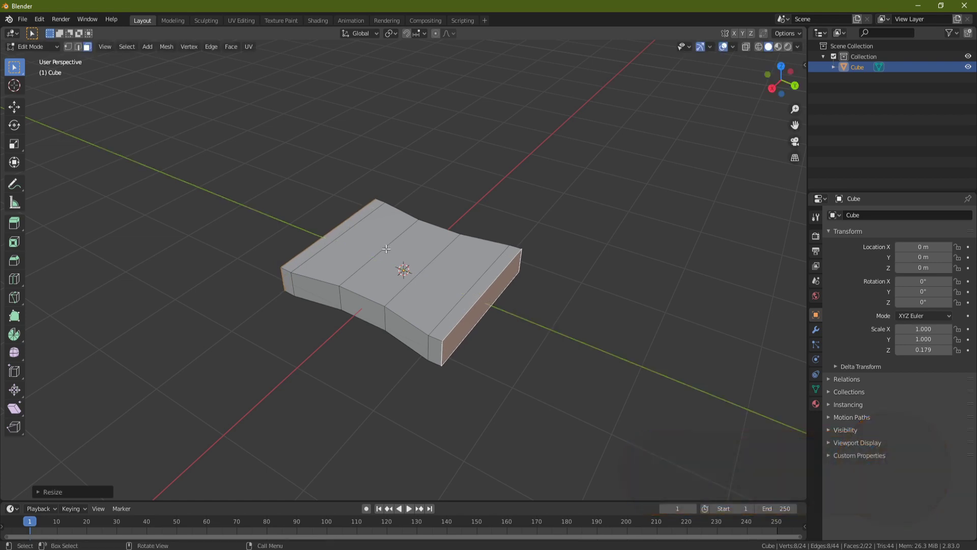
# Step: Extrude in place the face loops that wrap around both narrow end strips
pyautogui.click(391, 33)
pyautogui.click(287, 270)
pyautogui.press('alt')
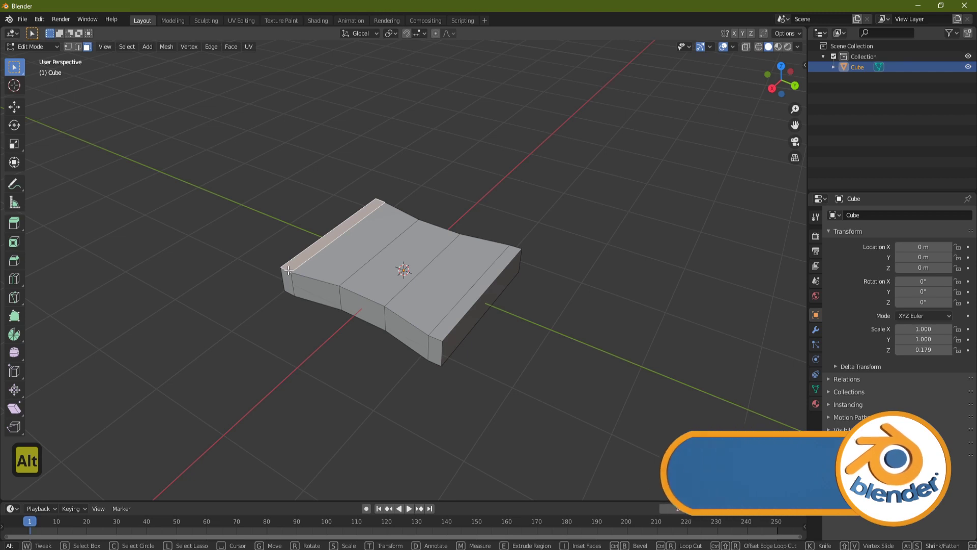
pyautogui.press('shift')
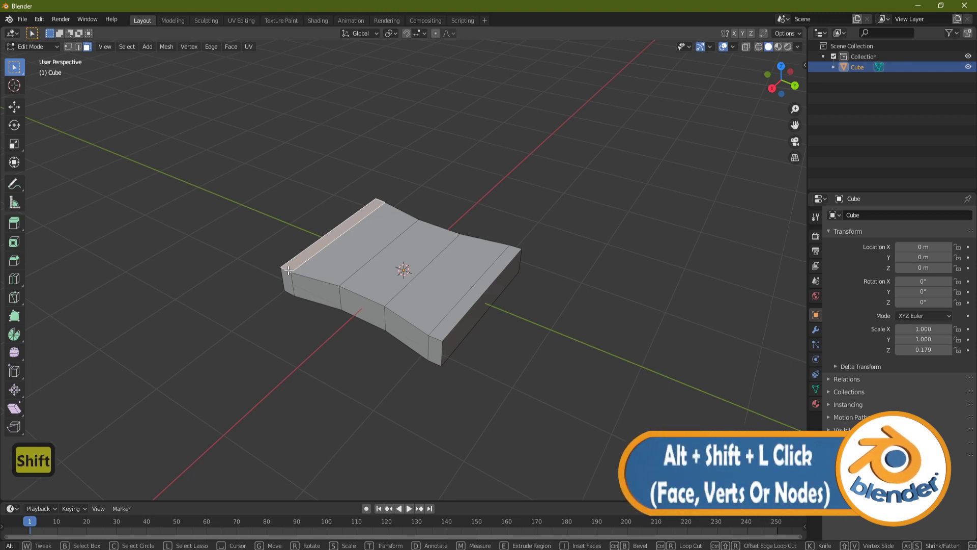
pyautogui.keyDown('alt'); pyautogui.keyDown('shift'); pyautogui.click(288, 271); pyautogui.keyUp('shift'); pyautogui.keyUp('alt')
pyautogui.keyDown('alt'); pyautogui.keyDown('shift'); pyautogui.click(288, 271); pyautogui.keyUp('shift'); pyautogui.keyUp('alt')
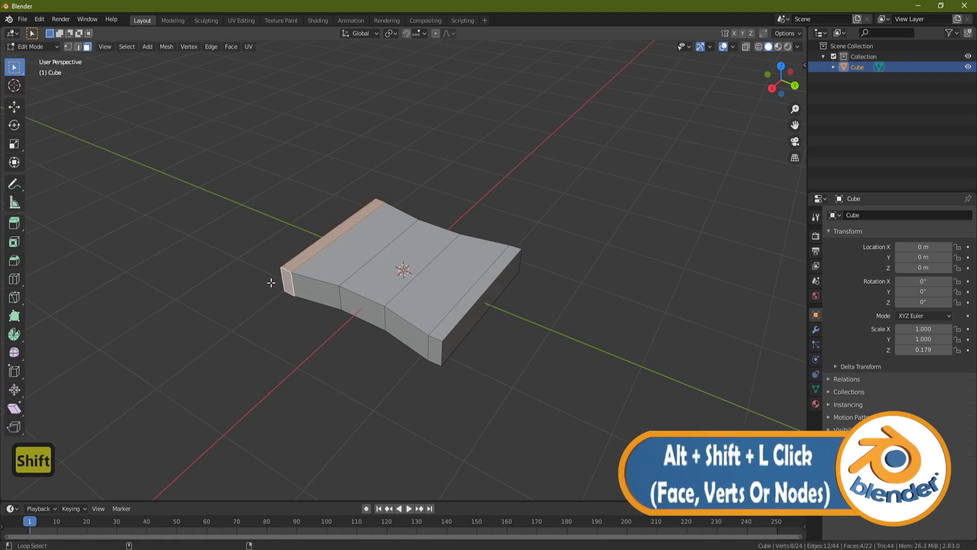
pyautogui.keyDown('alt'); pyautogui.keyDown('shift'); pyautogui.click(438, 334); pyautogui.keyUp('shift'); pyautogui.keyUp('alt')
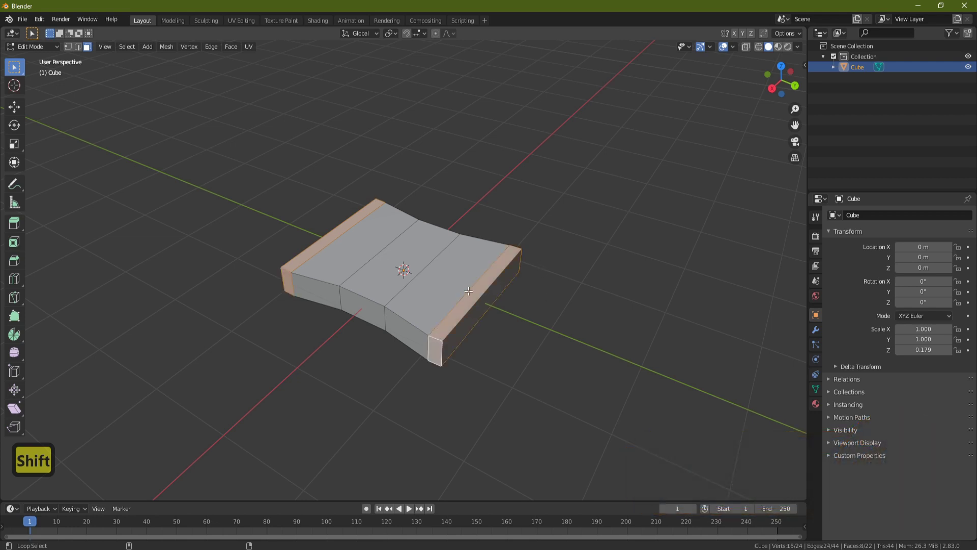
pyautogui.press('e')
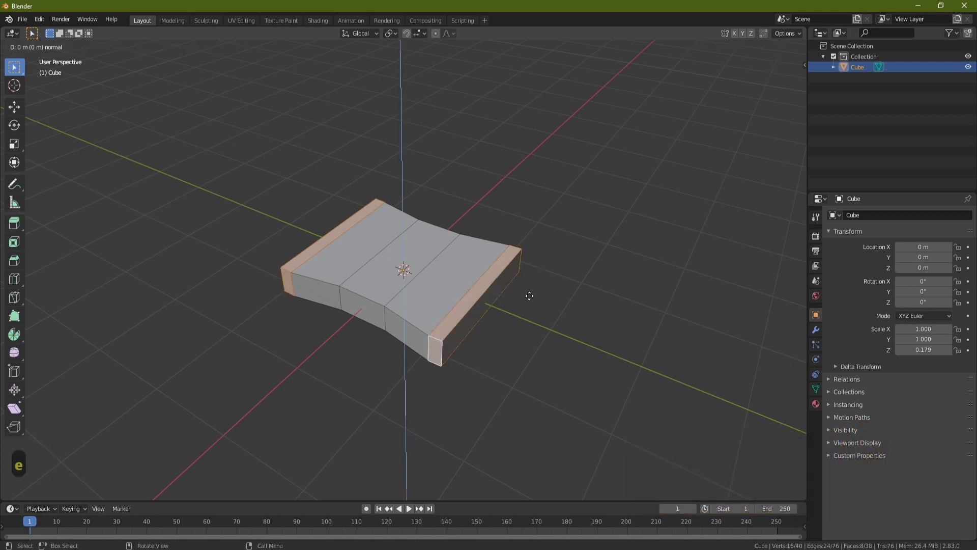
pyautogui.press('Return')
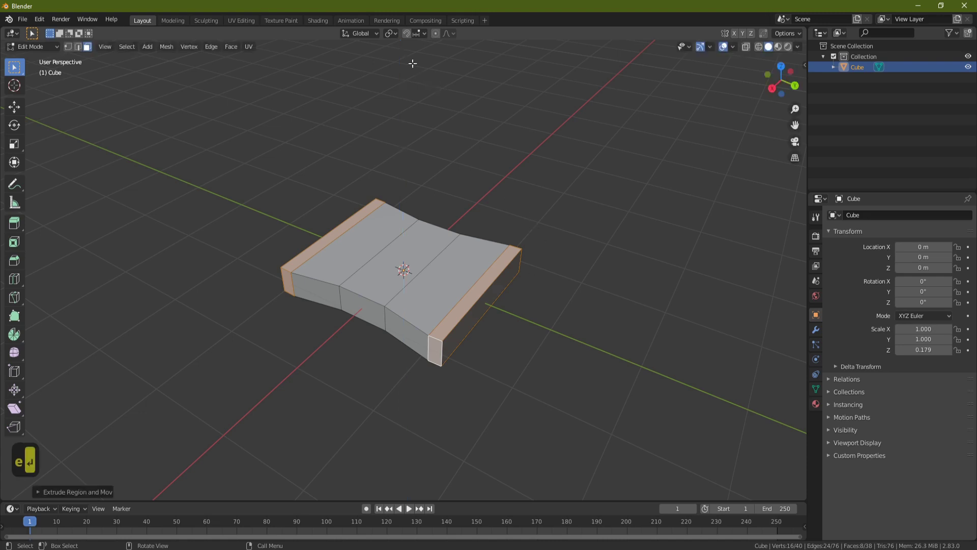
# Step: Set the pivot point to Individual Origins and scale the extruded bands up by about 1.1
pyautogui.click(393, 34)
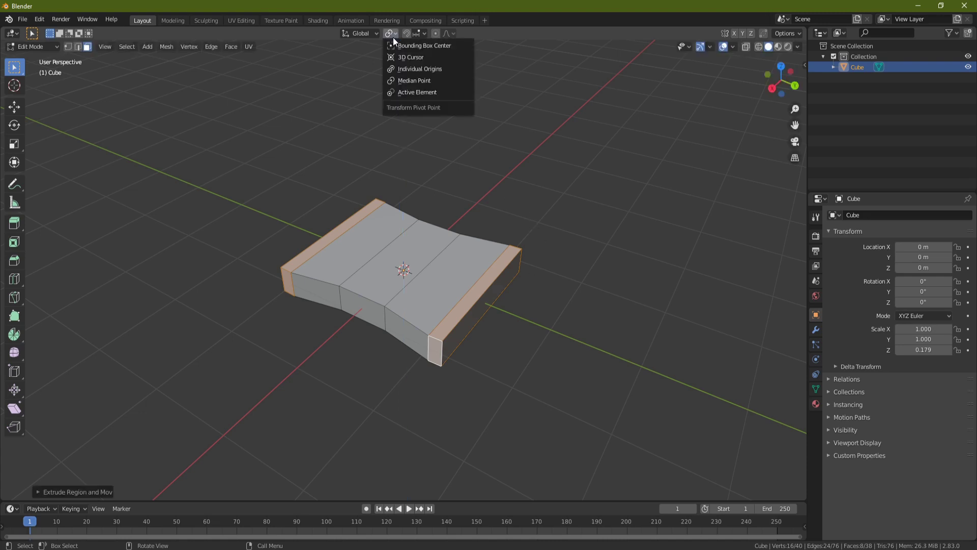
pyautogui.click(419, 69)
pyautogui.keyDown('shift'); pyautogui.moveTo(550, 329); pyautogui.dragTo(512, 295, button='middle'); pyautogui.keyUp('shift')
pyautogui.press('s')
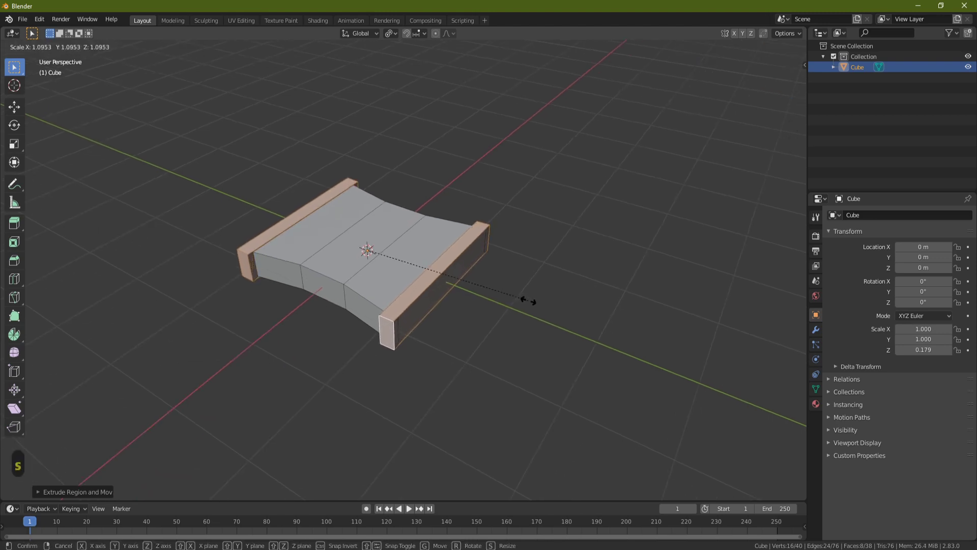
pyautogui.click(528, 300)
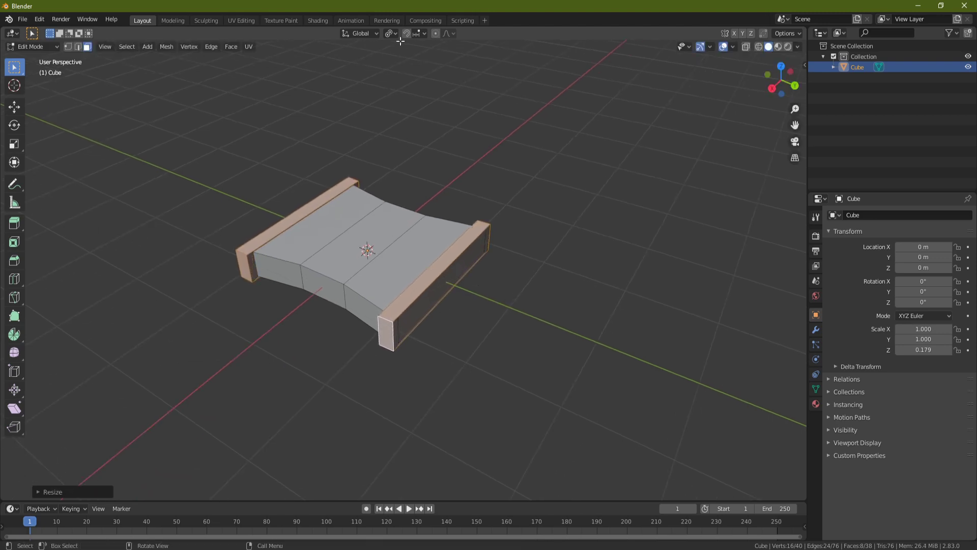
# Step: Scale the extruded end bands up along Z so they stand taller than the slab
pyautogui.moveTo(377, 73); pyautogui.dragTo(426, 212, button='middle')
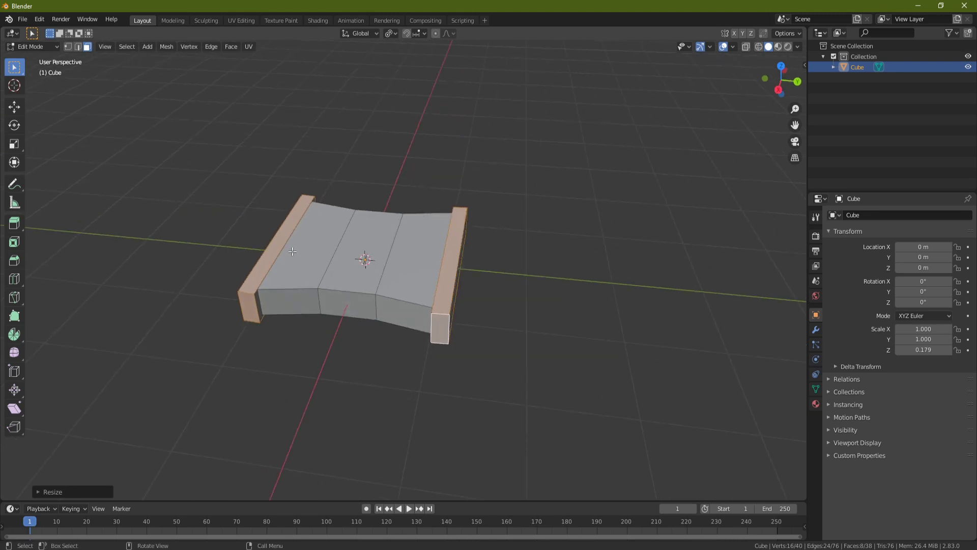
pyautogui.moveTo(293, 252); pyautogui.dragTo(354, 297, button='middle')
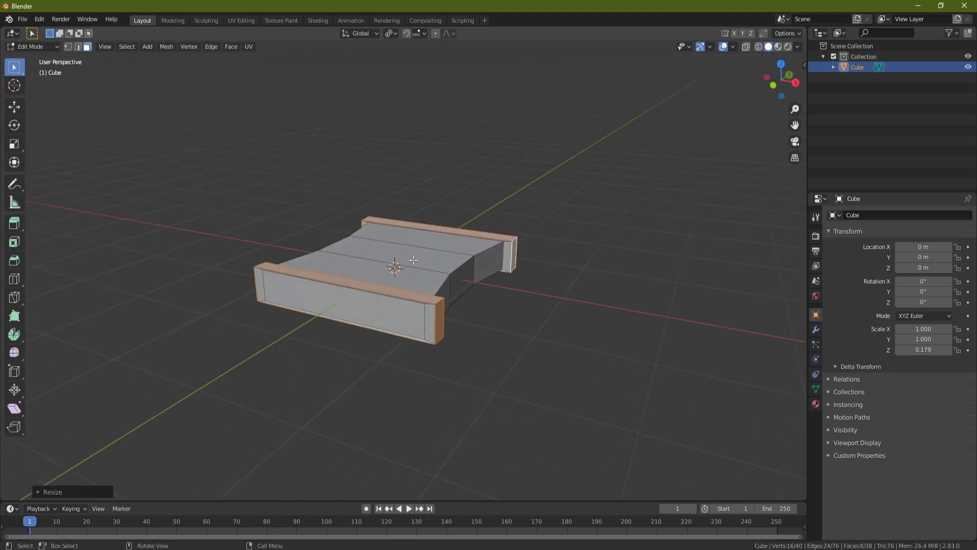
pyautogui.moveTo(414, 259); pyautogui.dragTo(447, 263, button='middle')
pyautogui.moveTo(509, 289)
pyautogui.mouseDown(button='middle')
pyautogui.moveTo(426, 229)
pyautogui.moveTo(519, 276)
pyautogui.mouseUp(button='middle')
pyautogui.press('s')
pyautogui.press('z')
pyautogui.click(628, 283)
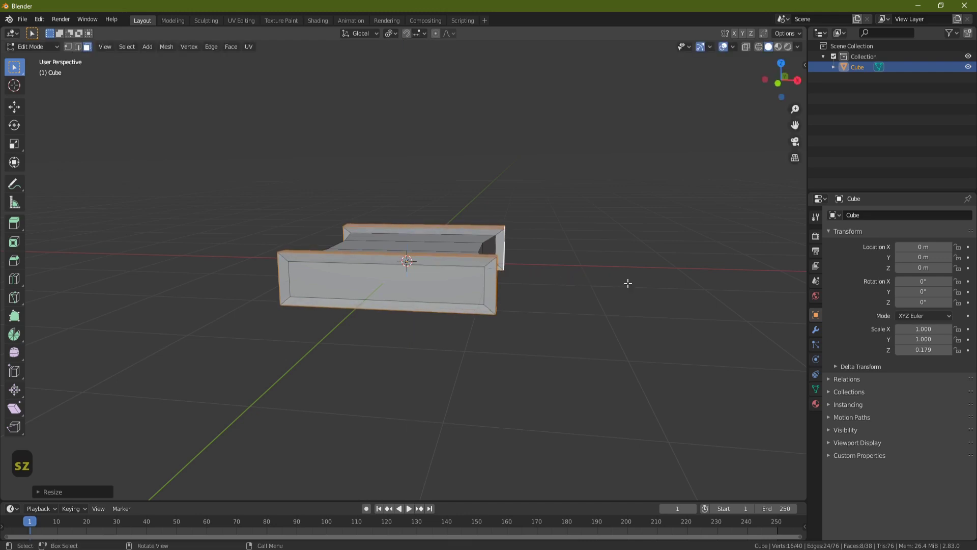
# Step: Add three evenly spaced loop cuts running along Y across the slab and both end bands, without sliding them
pyautogui.moveTo(582, 254); pyautogui.dragTo(479, 298, button='middle')
pyautogui.moveTo(431, 252); pyautogui.dragTo(413, 258, button='middle')
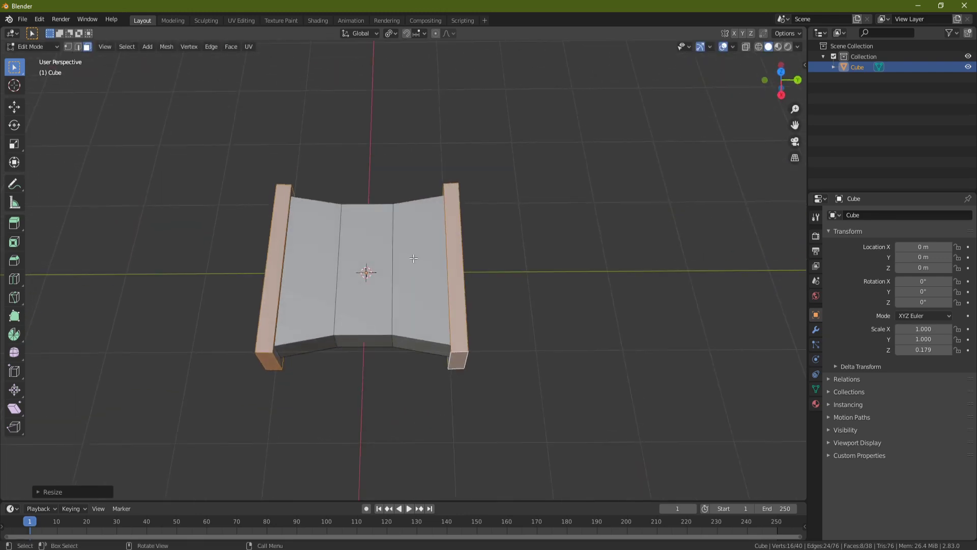
pyautogui.hotkey('ctrl', 'r')
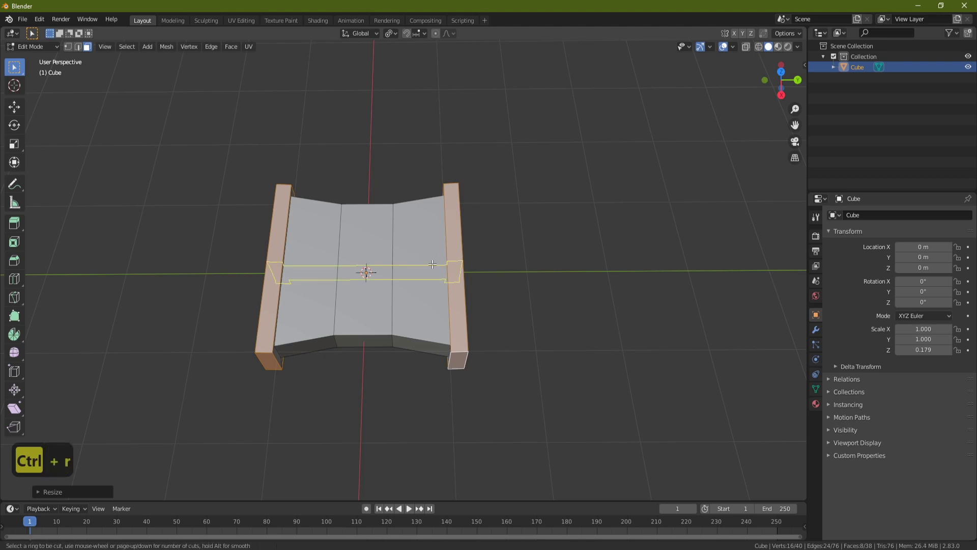
pyautogui.press('3')
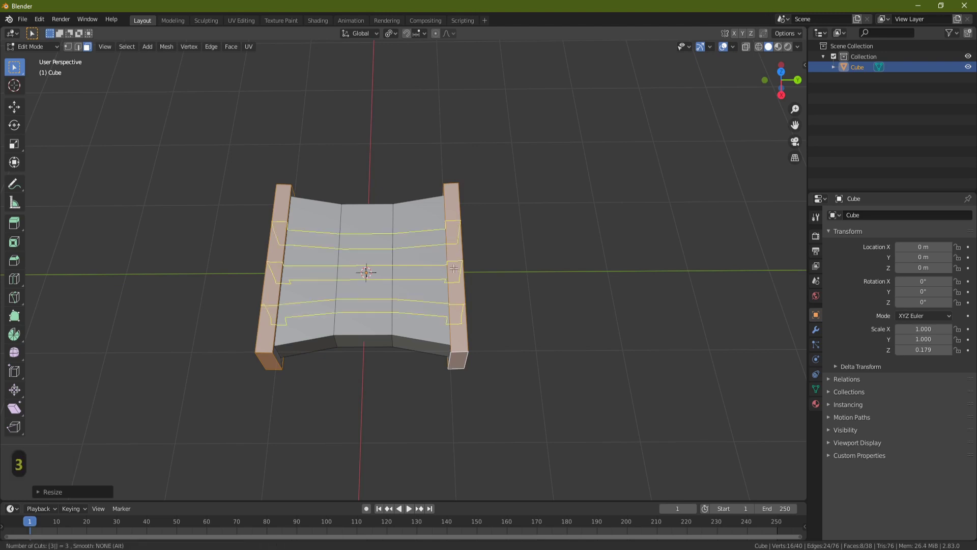
pyautogui.click(454, 268)
pyautogui.rightClick(453, 268)
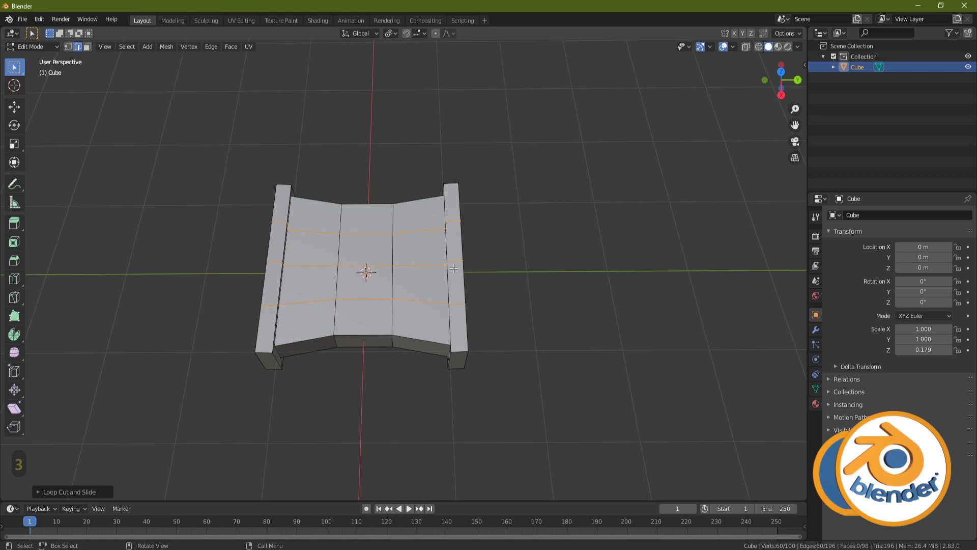
# Step: Activate the Move tool and shift the three new edge loops along negative Y to bow the slab
pyautogui.press('shift')
pyautogui.hotkey('shift', 'space')
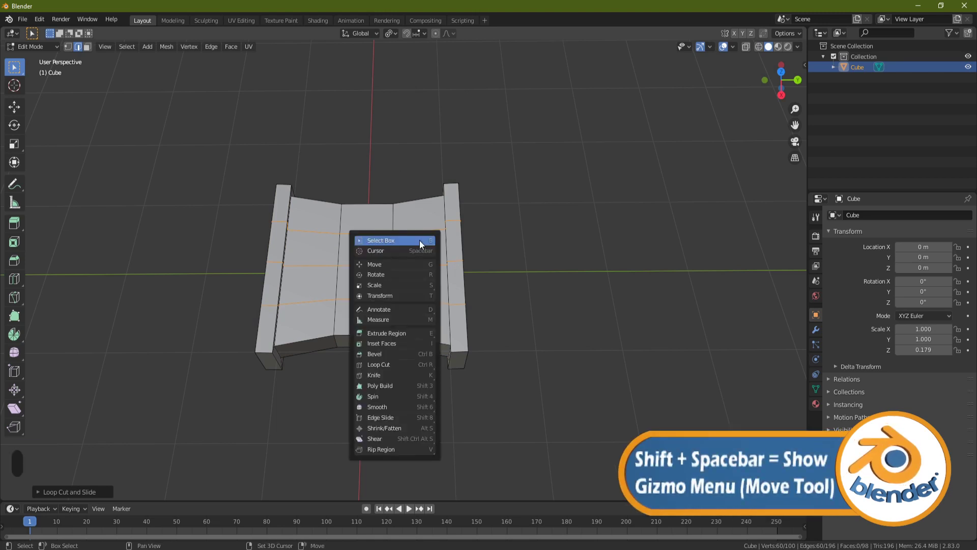
pyautogui.click(392, 264)
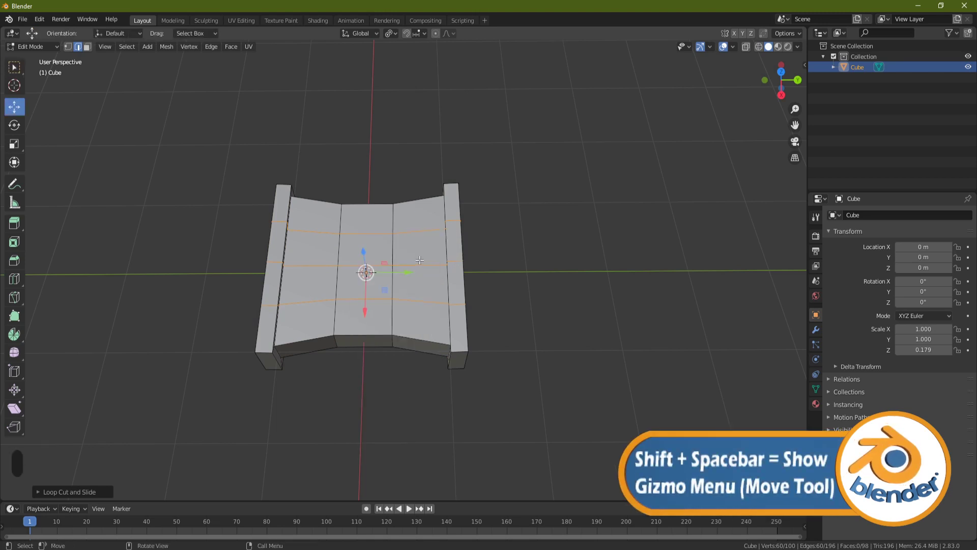
pyautogui.moveTo(413, 273); pyautogui.dragTo(390, 273)
pyautogui.moveTo(498, 231); pyautogui.dragTo(330, 227, button='middle')
pyautogui.keyDown('shift'); pyautogui.moveTo(530, 193); pyautogui.dragTo(436, 213, button='middle'); pyautogui.keyUp('shift')
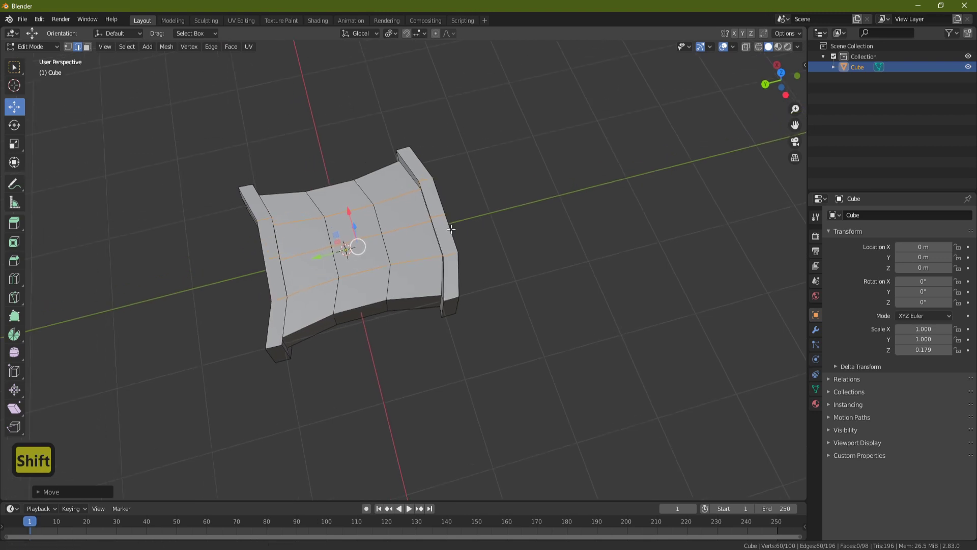
# Step: Select only the middle edge loop and move it slightly further along negative Y to round out the curve
pyautogui.hotkey('alt', 'a')
pyautogui.keyDown('alt'); pyautogui.keyDown('shift'); pyautogui.click(417, 225); pyautogui.keyUp('shift'); pyautogui.keyUp('alt')
pyautogui.moveTo(318, 257); pyautogui.dragTo(325, 257)
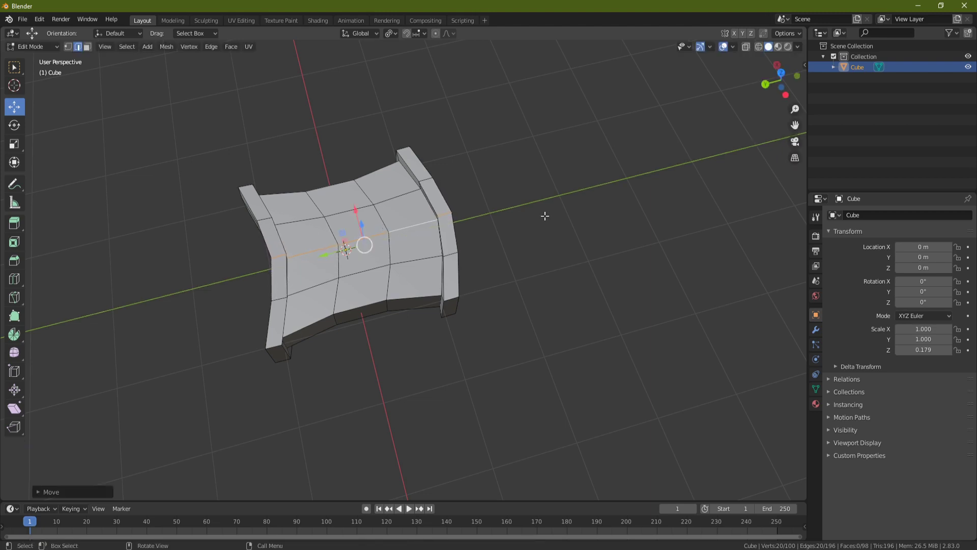
# Step: Duplicate the four top faces beside the positive-Y end band in place and raise the copy along Z above the slab
pyautogui.hotkey('alt', 'a')
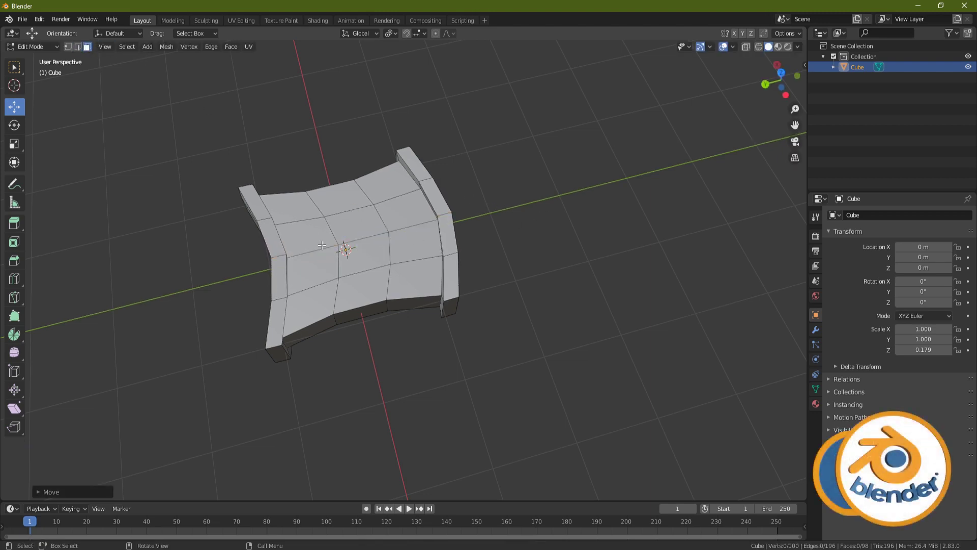
pyautogui.click(312, 313)
pyautogui.keyDown('shift'); pyautogui.click(312, 272); pyautogui.keyUp('shift')
pyautogui.keyDown('shift'); pyautogui.click(306, 238); pyautogui.keyUp('shift')
pyautogui.keyDown('shift'); pyautogui.click(291, 209); pyautogui.keyUp('shift')
pyautogui.moveTo(428, 258); pyautogui.dragTo(399, 216, button='middle')
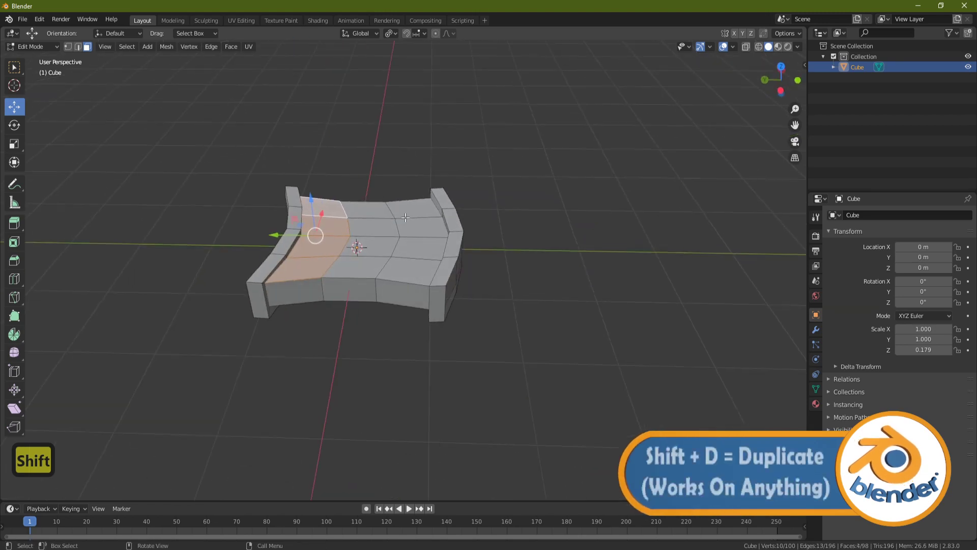
pyautogui.hotkey('shift', 'd')
pyautogui.press('Return')
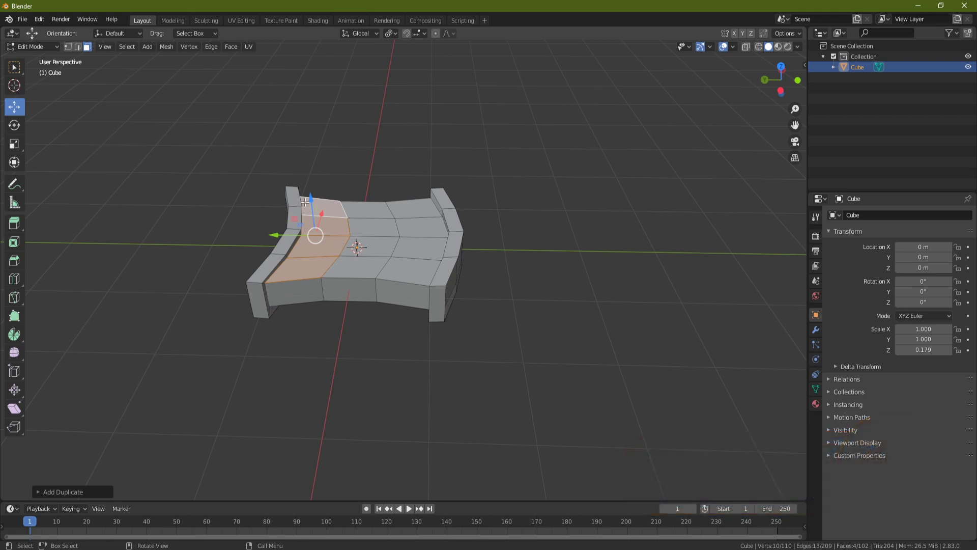
pyautogui.moveTo(310, 199); pyautogui.dragTo(312, 176)
pyautogui.moveTo(311, 176); pyautogui.dragTo(398, 216, button='middle')
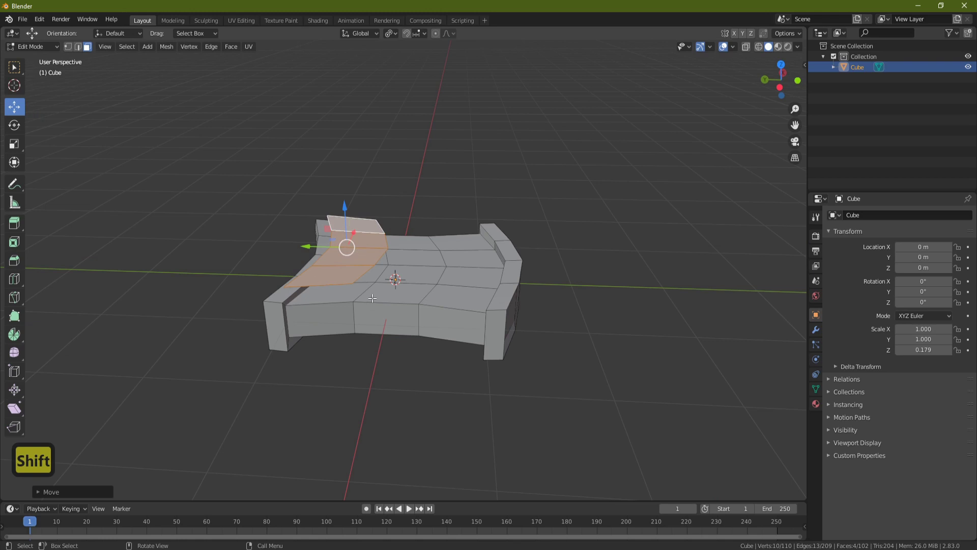
# Step: Extrude the duplicated face strip upward by about 0.13 m to give it thickness
pyautogui.moveTo(484, 260); pyautogui.dragTo(414, 278, button='middle')
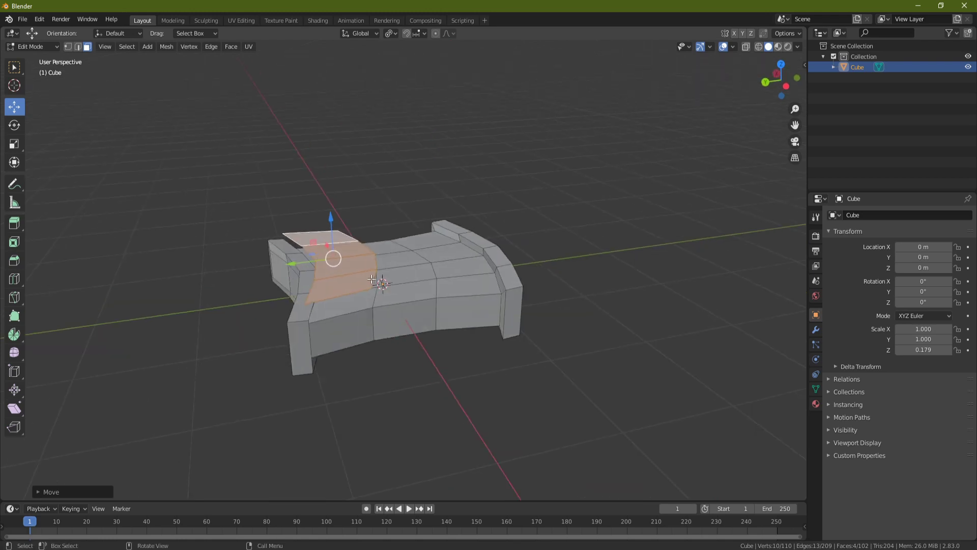
pyautogui.press('e')
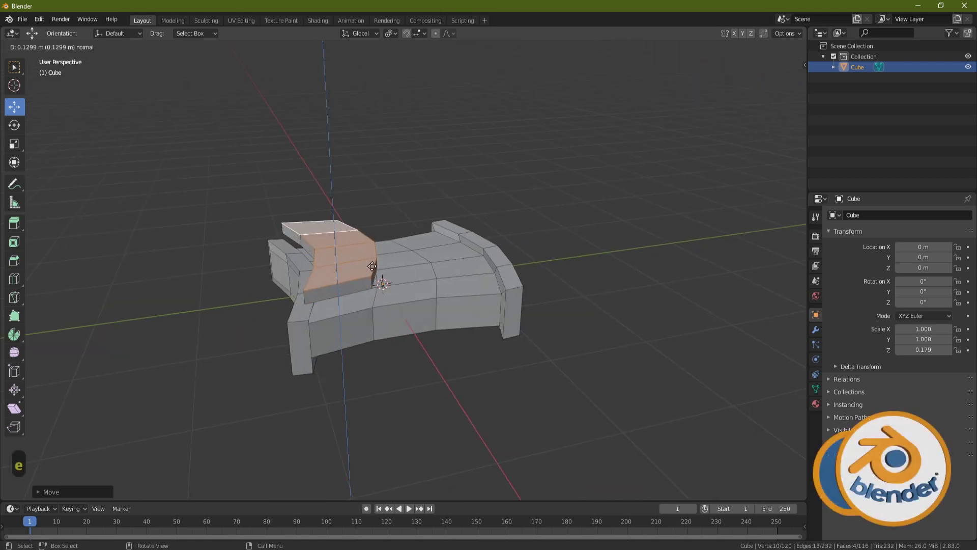
pyautogui.click(372, 266)
pyautogui.moveTo(372, 267); pyautogui.dragTo(380, 244, button='middle')
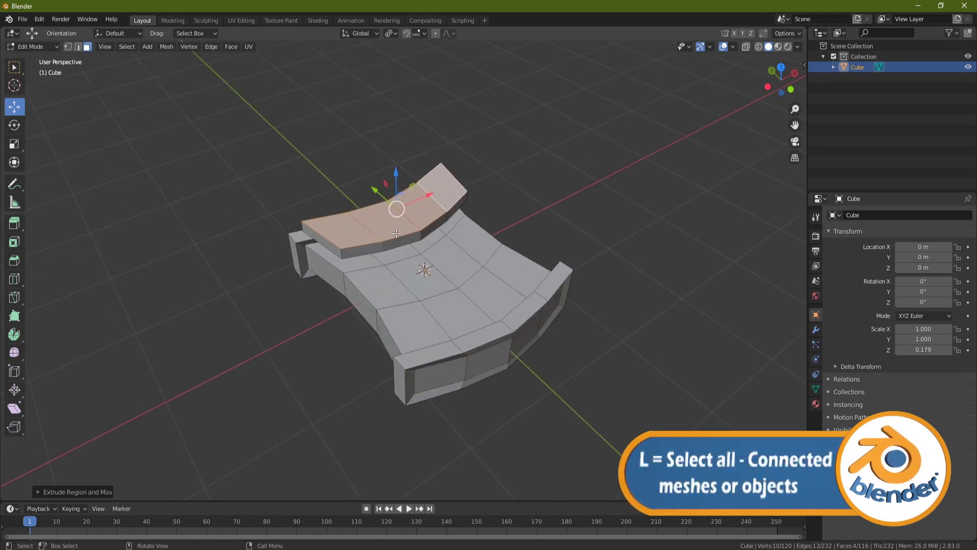
# Step: Select the entire linked strip and lower it along Z onto the slab's surface
pyautogui.hotkey('ctrl', 'l')
pyautogui.moveTo(395, 177); pyautogui.dragTo(396, 194)
pyautogui.moveTo(593, 200); pyautogui.dragTo(601, 291, button='middle')
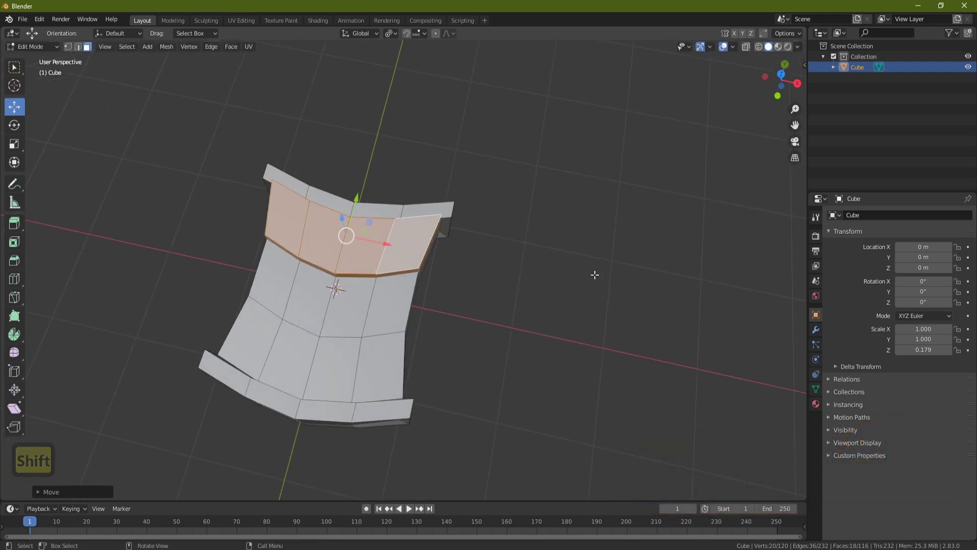
# Step: Scale the strip down to about 0.87 along X and about 0.8 along Y
pyautogui.press('s')
pyautogui.press('x')
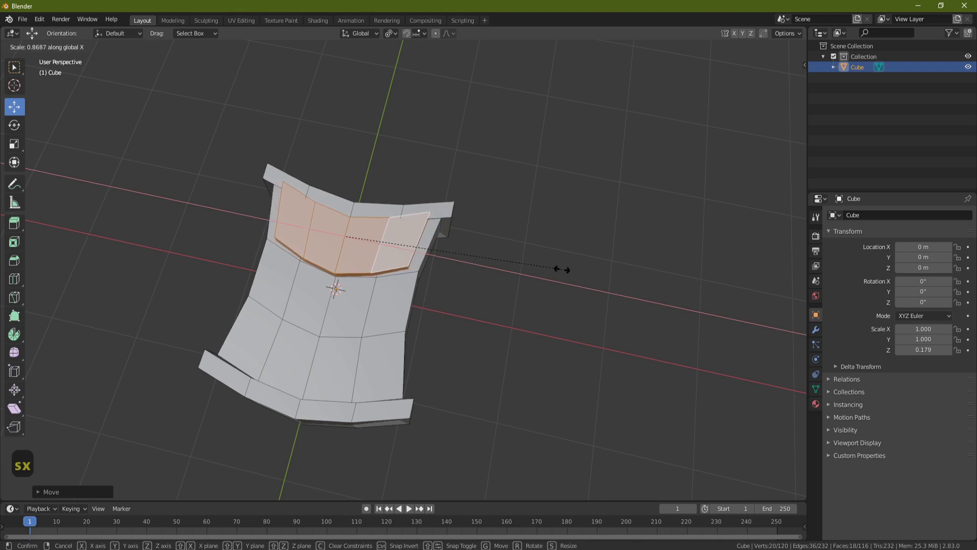
pyautogui.click(552, 268)
pyautogui.moveTo(551, 268); pyautogui.dragTo(607, 321, button='middle')
pyautogui.press('s')
pyautogui.press('y')
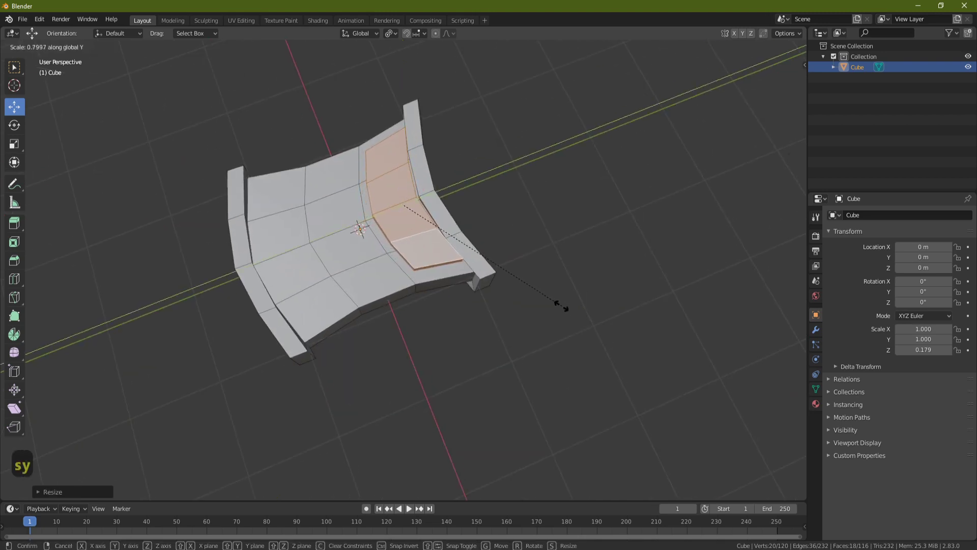
pyautogui.click(550, 298)
# Step: Move the strip along Y toward the nearby end band, scale it to about 0.93 along Y, and nudge its Y position
pyautogui.moveTo(442, 190); pyautogui.dragTo(449, 189)
pyautogui.moveTo(565, 218); pyautogui.dragTo(543, 191, button='middle')
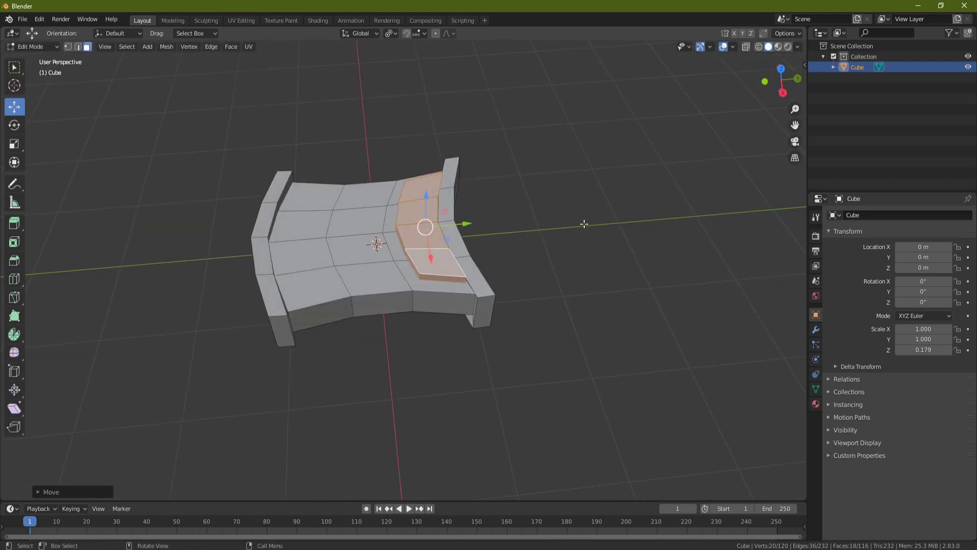
pyautogui.press('s')
pyautogui.press('y')
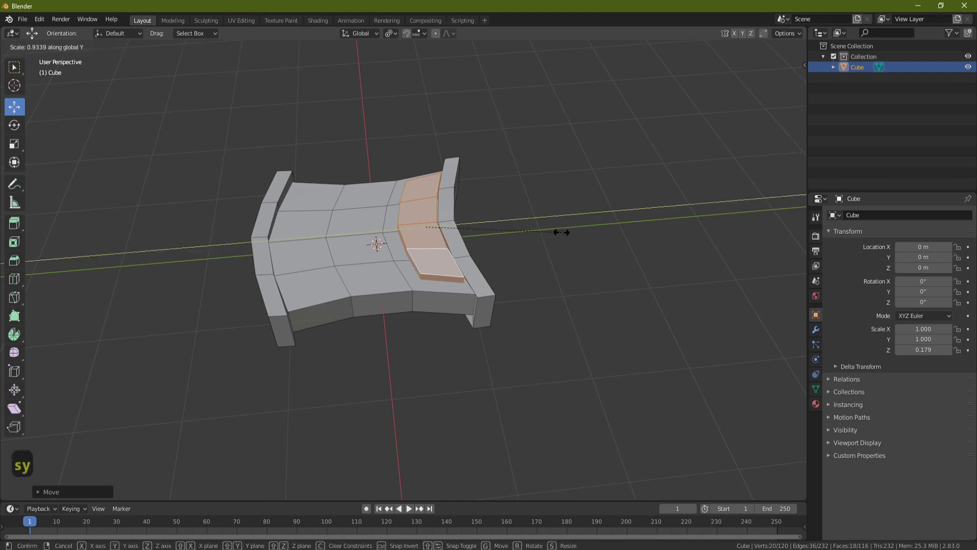
pyautogui.click(560, 233)
pyautogui.press('g')
pyautogui.press('y')
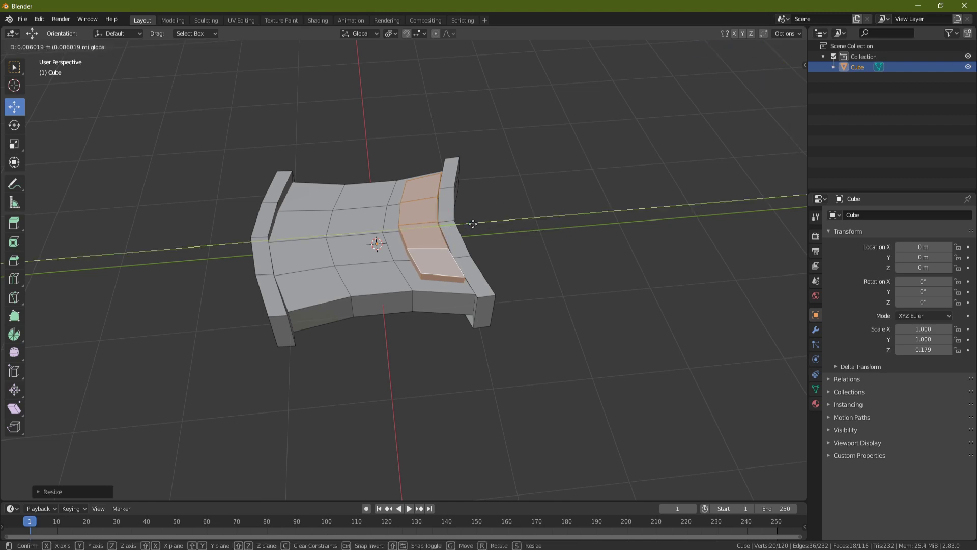
pyautogui.click(553, 220)
# Step: Scale the raised strip up along Z to make it slightly thicker
pyautogui.moveTo(553, 220); pyautogui.dragTo(510, 224, button='middle')
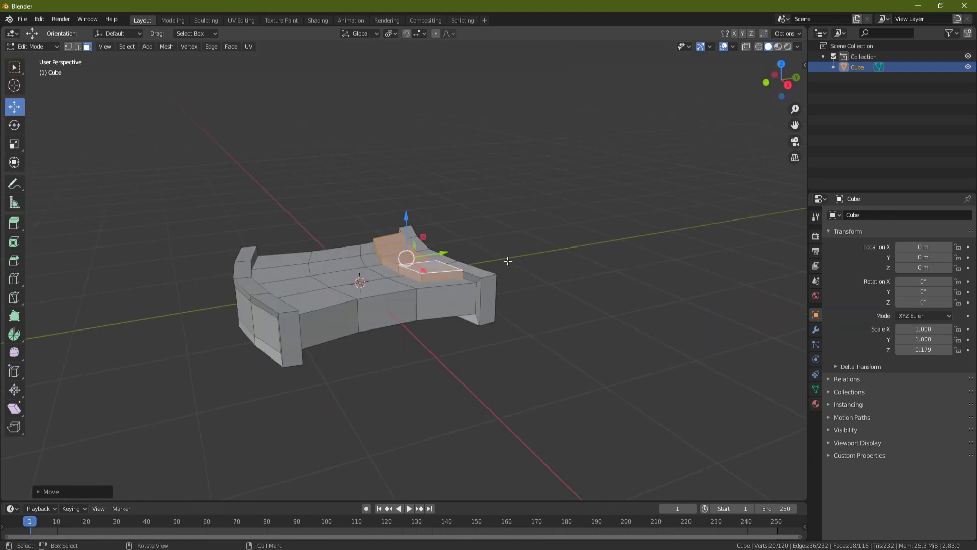
pyautogui.press('s')
pyautogui.press('z')
pyautogui.click(456, 226)
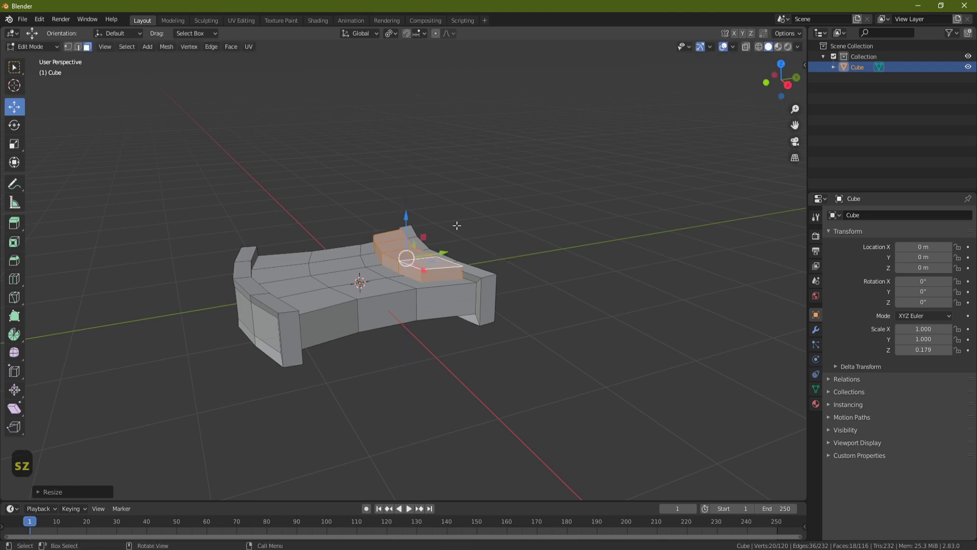
# Step: Select the four side faces of the strip facing the slab's middle and extrude them across the center section
pyautogui.moveTo(330, 237); pyautogui.dragTo(461, 249, button='middle')
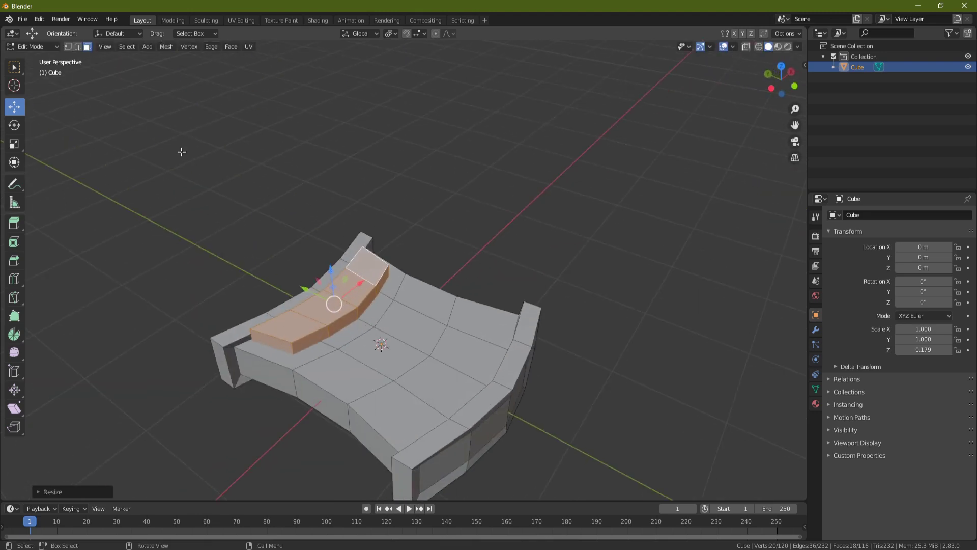
pyautogui.click(316, 338)
pyautogui.keyDown('shift'); pyautogui.click(372, 302); pyautogui.keyUp('shift')
pyautogui.keyDown('shift'); pyautogui.click(372, 301); pyautogui.keyUp('shift')
pyautogui.keyDown('shift'); pyautogui.click(371, 298); pyautogui.keyUp('shift')
pyautogui.keyDown('shift'); pyautogui.click(371, 298); pyautogui.keyUp('shift')
pyautogui.keyDown('shift'); pyautogui.click(376, 286); pyautogui.keyUp('shift')
pyautogui.moveTo(376, 286); pyautogui.dragTo(482, 317, button='middle')
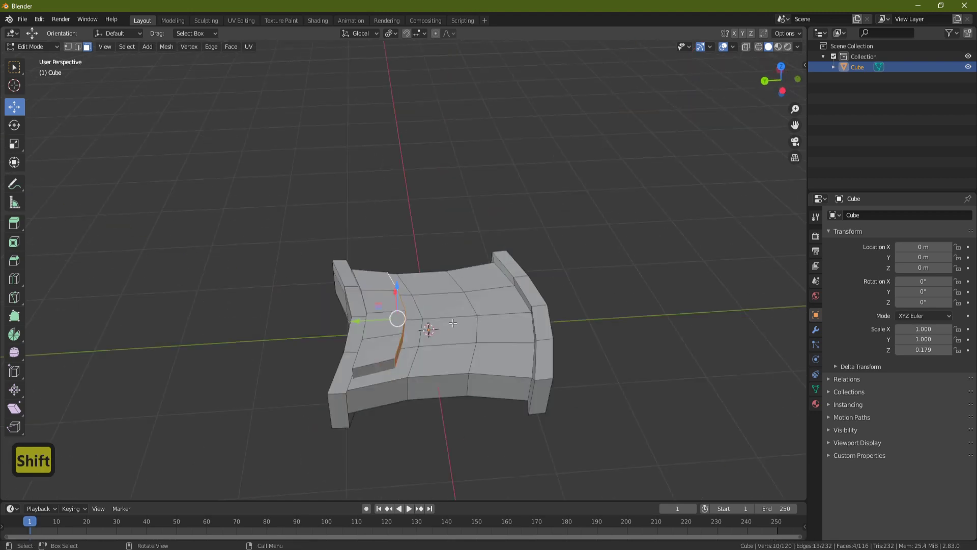
pyautogui.press('e')
pyautogui.click(516, 325)
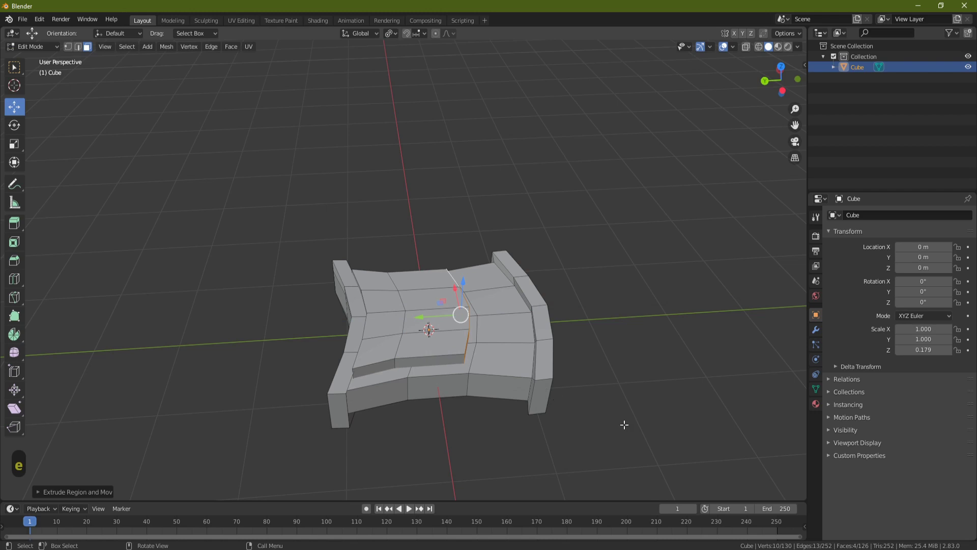
# Step: Scale the extruded end faces to about 0.57 along X to taper the raised panel
pyautogui.press('s')
pyautogui.press('x')
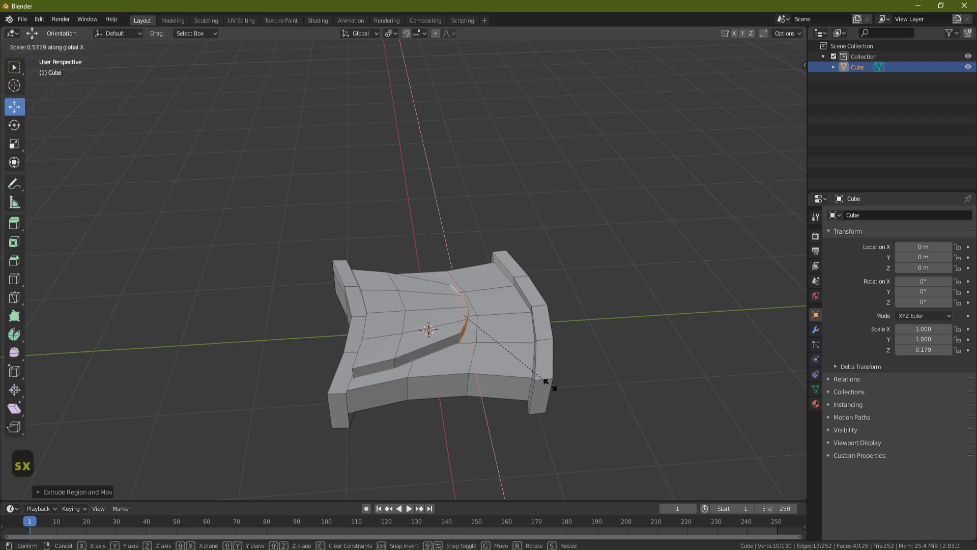
pyautogui.click(552, 386)
# Step: Extrude the tapered end faces another 0.56 m or so toward the far band and scale them to about 0.59 along X
pyautogui.press('e')
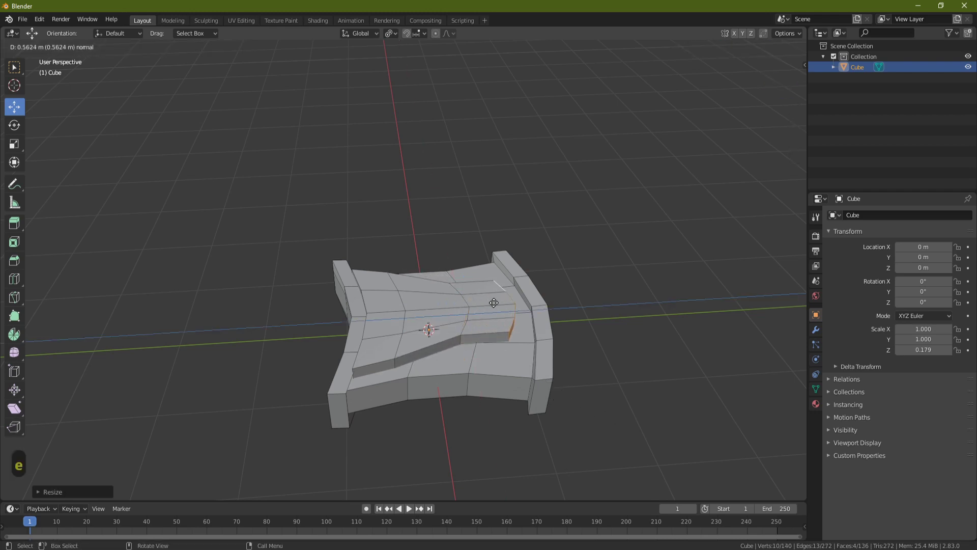
pyautogui.click(493, 302)
pyautogui.press('s')
pyautogui.press('x')
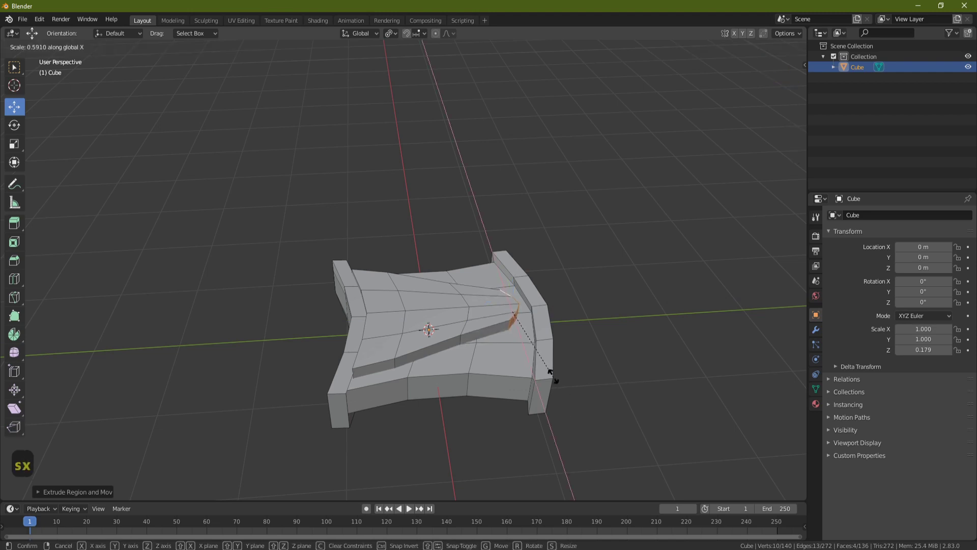
pyautogui.click(551, 374)
# Step: Select all twelve top faces of the tapered raised panel with Circle Select
pyautogui.moveTo(551, 374); pyautogui.dragTo(346, 274, button='middle')
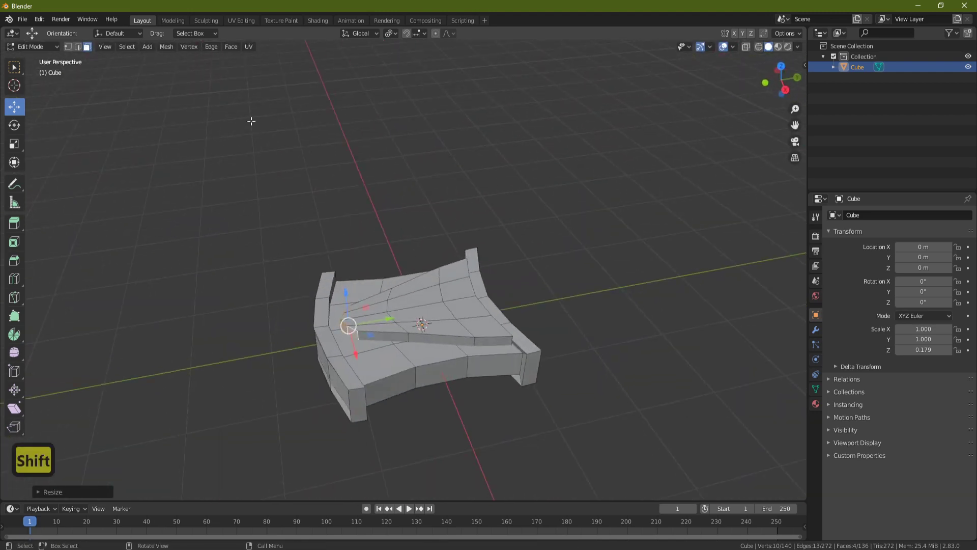
pyautogui.moveTo(358, 239); pyautogui.dragTo(432, 313, button='middle')
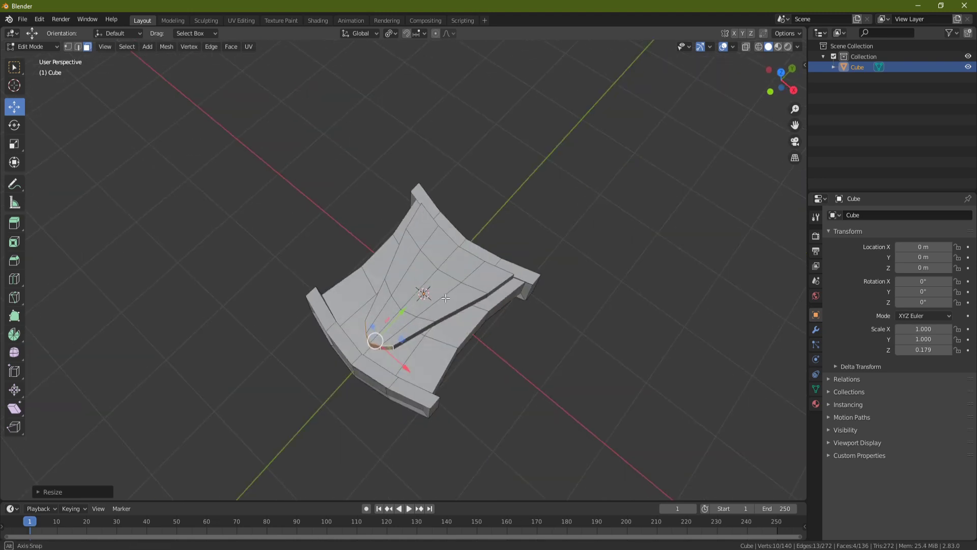
pyautogui.click(416, 233)
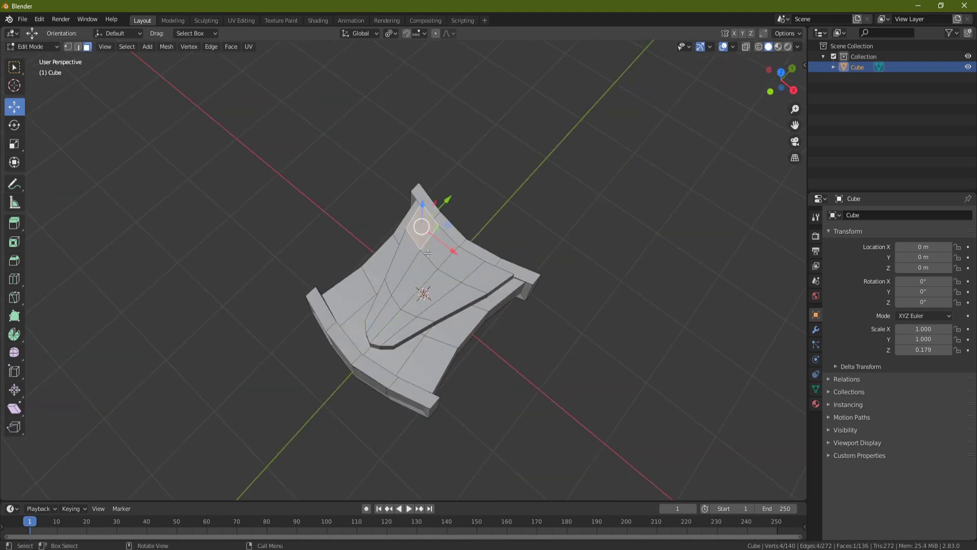
pyautogui.press('c')
pyautogui.scroll(2, 432, 261)
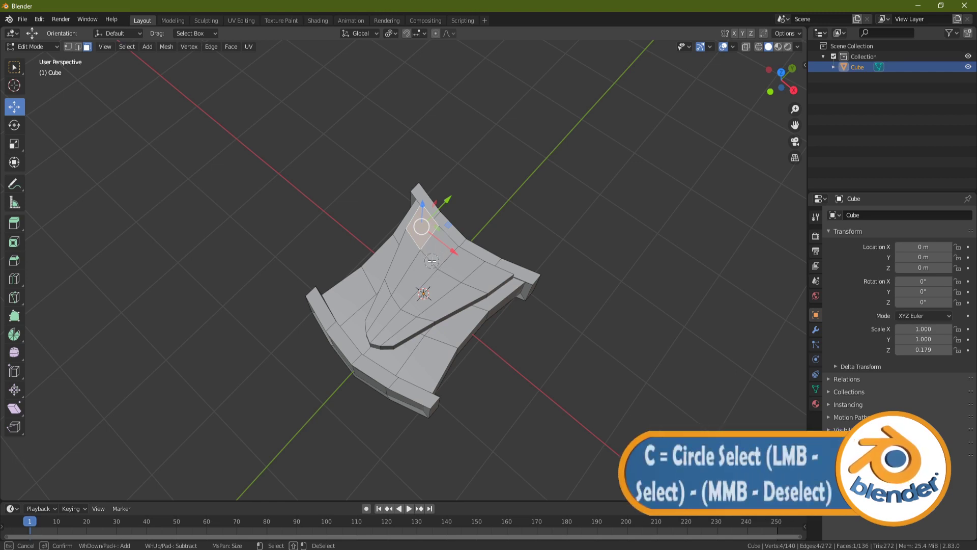
pyautogui.moveTo(425, 247)
pyautogui.mouseDown()
pyautogui.moveTo(474, 270)
pyautogui.moveTo(405, 317)
pyautogui.mouseUp()
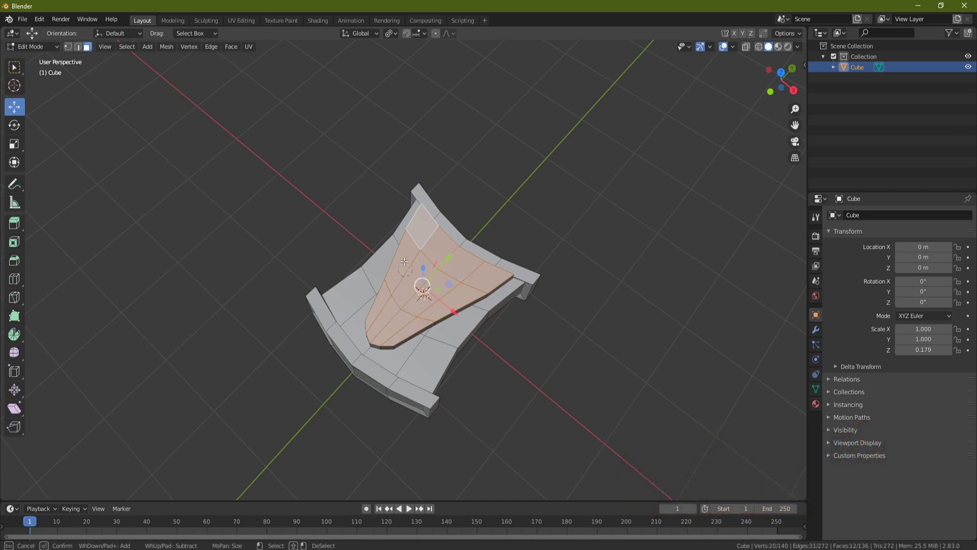
pyautogui.keyDown('shift'); pyautogui.moveTo(388, 294); pyautogui.dragTo(447, 265); pyautogui.keyUp('shift')
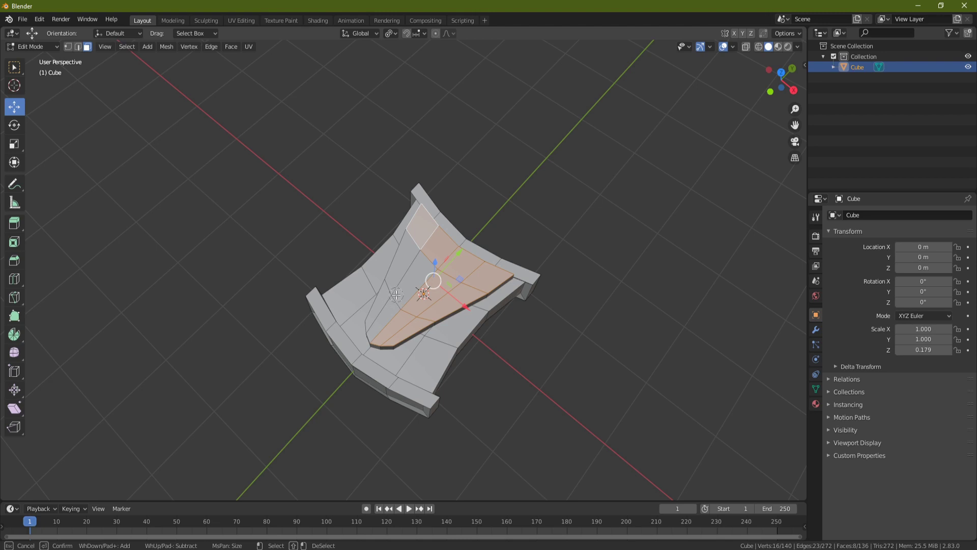
pyautogui.moveTo(394, 297); pyautogui.dragTo(403, 295)
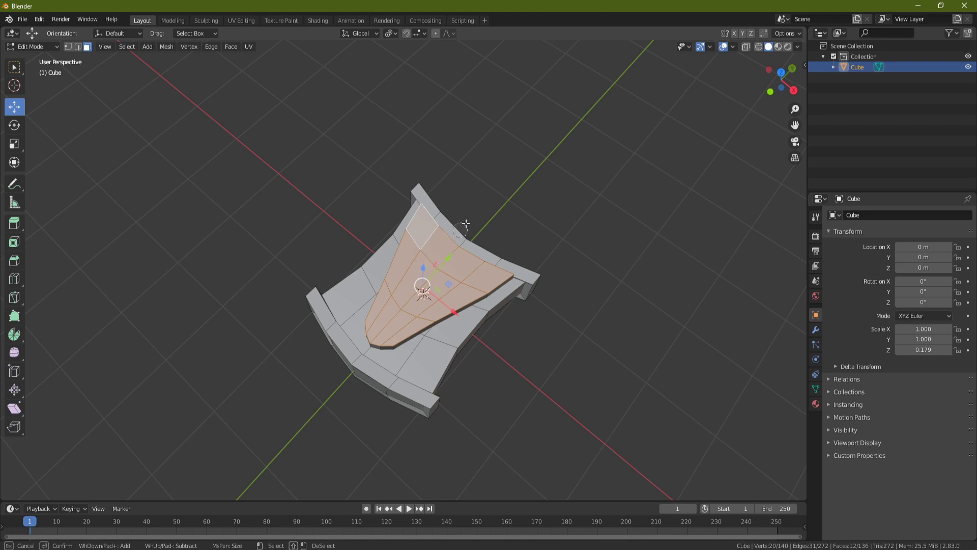
pyautogui.press('Escape')
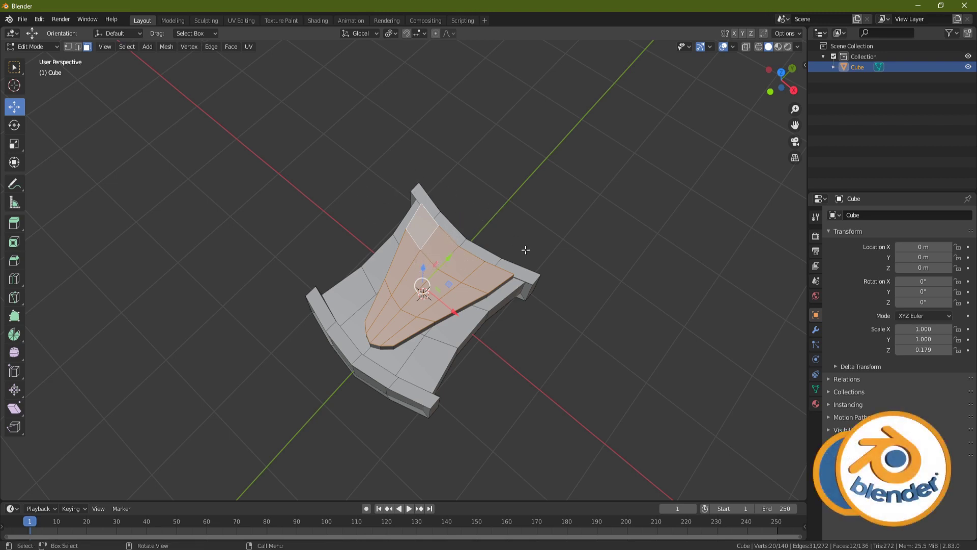
# Step: Inset the panel's selected top faces by about 0.109 to leave a rim along its outline
pyautogui.moveTo(497, 215); pyautogui.dragTo(597, 246, button='middle')
pyautogui.scroll(2, 597, 246)
pyautogui.press('i')
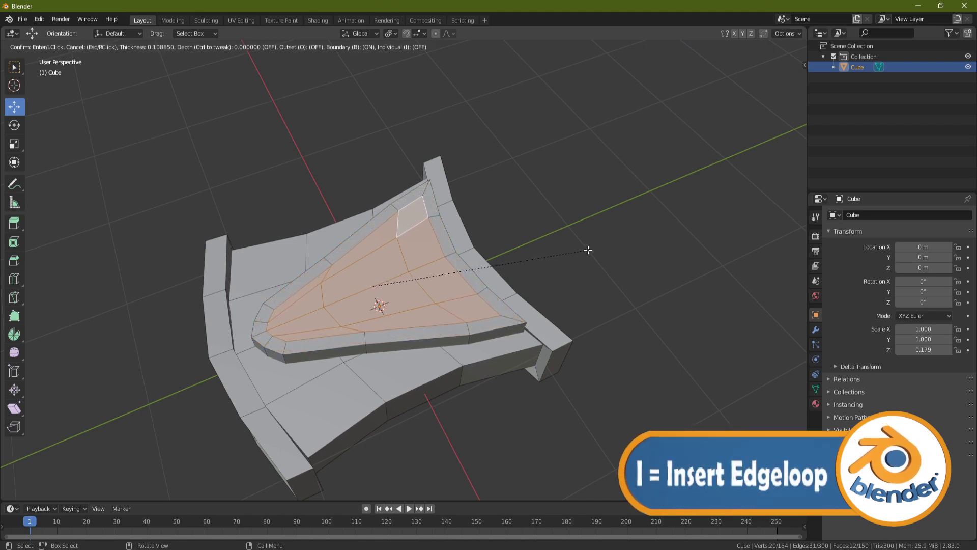
pyautogui.click(588, 250)
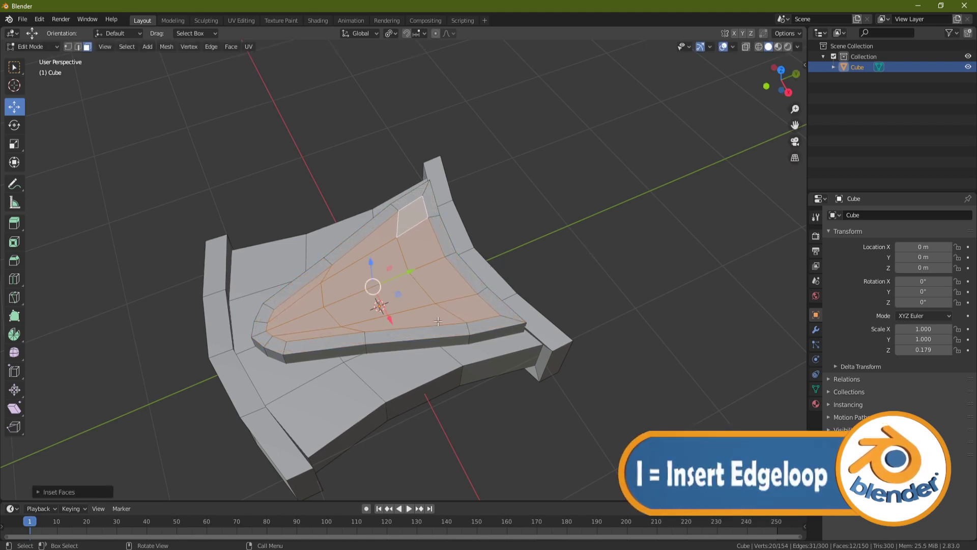
pyautogui.press('i')
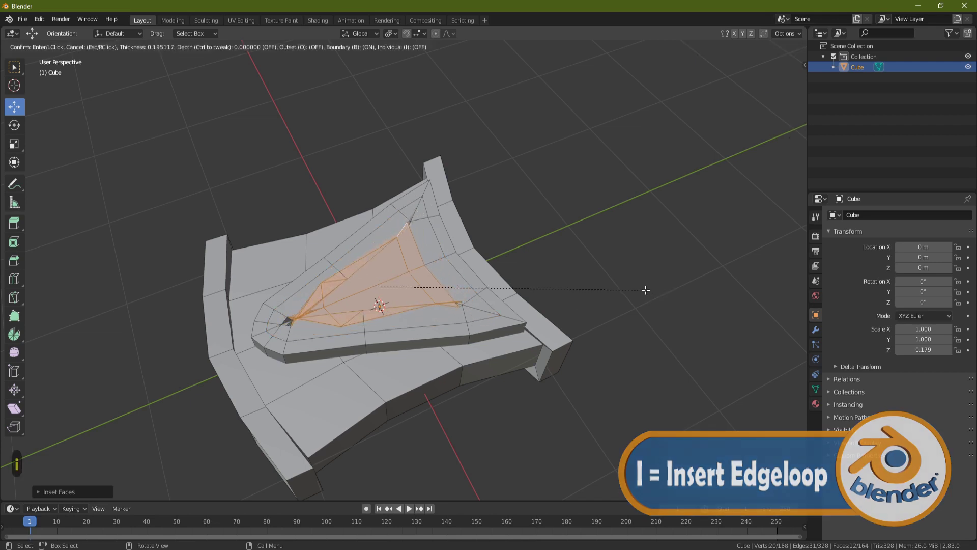
pyautogui.press('Escape')
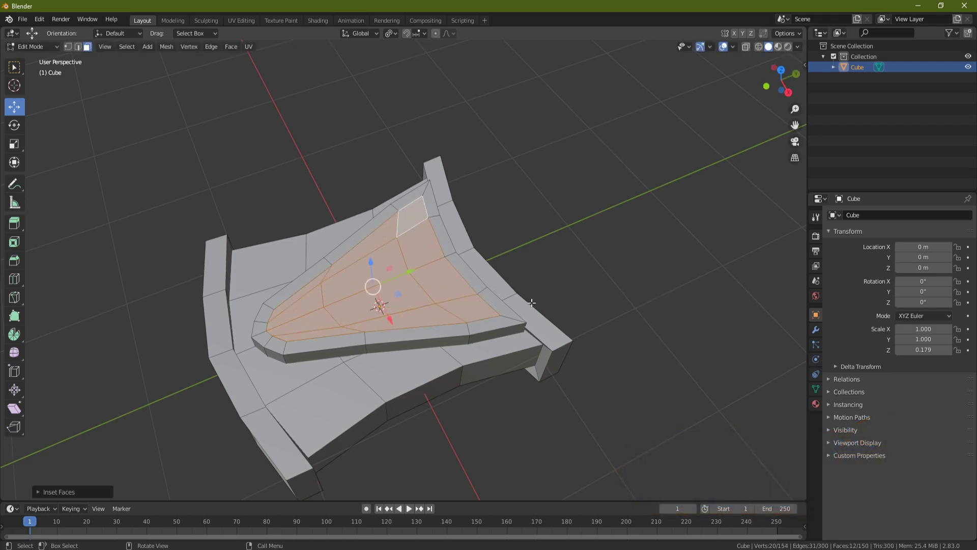
# Step: Extrude the inset faces downward to recess the center of the raised panel
pyautogui.moveTo(531, 302); pyautogui.dragTo(571, 294, button='middle')
pyautogui.moveTo(309, 361); pyautogui.dragTo(304, 255, button='middle')
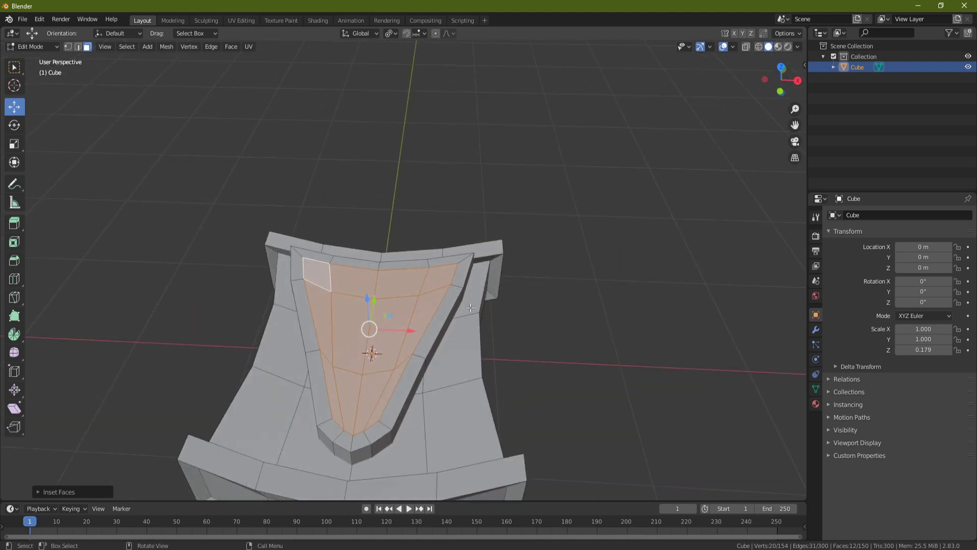
pyautogui.moveTo(470, 308); pyautogui.dragTo(426, 329, button='middle')
pyautogui.press('e')
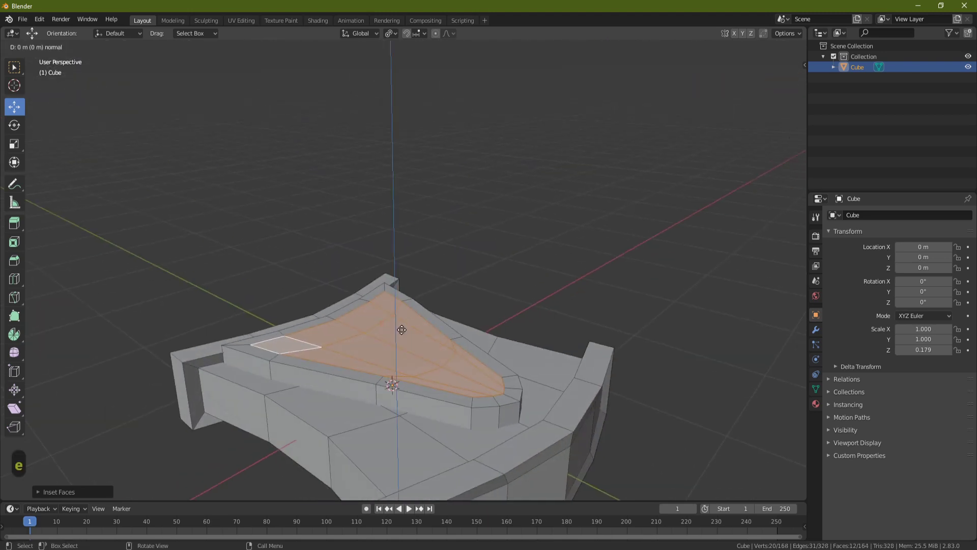
pyautogui.click(402, 336)
# Step: Scale the recessed faces down slightly and check the panel in Object Mode
pyautogui.moveTo(608, 294); pyautogui.dragTo(674, 301, button='middle')
pyautogui.press('s')
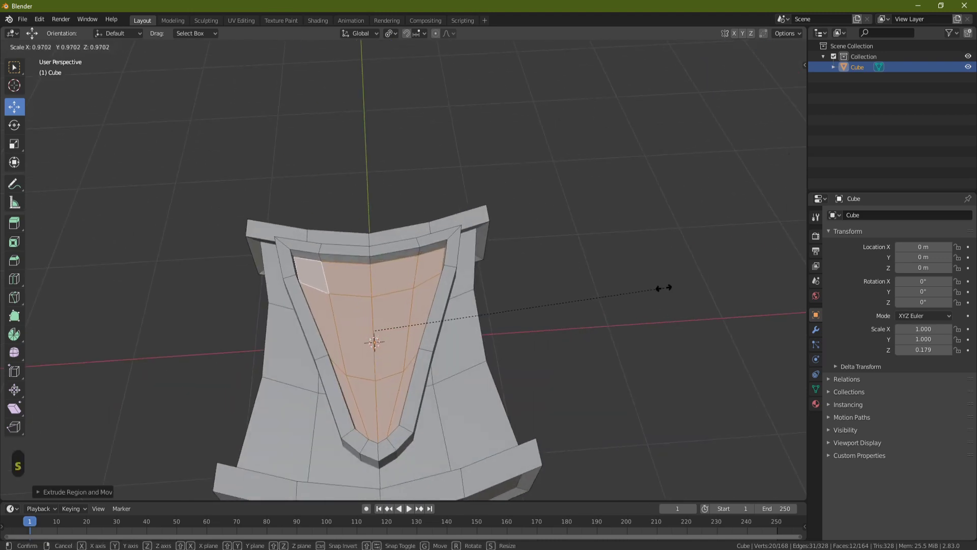
pyautogui.click(642, 290)
pyautogui.moveTo(641, 290); pyautogui.dragTo(386, 301, button='middle')
pyautogui.press('Tab')
pyautogui.scroll(-2, 387, 302)
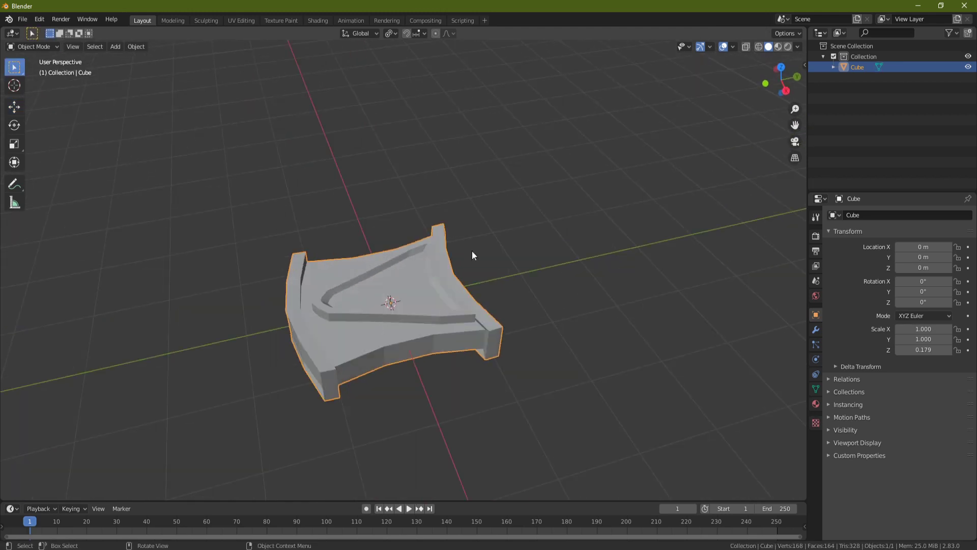
# Step: In Edit Mode, add two evenly spaced loop cuts across the slab section next to the panel's narrow end
pyautogui.press('Tab')
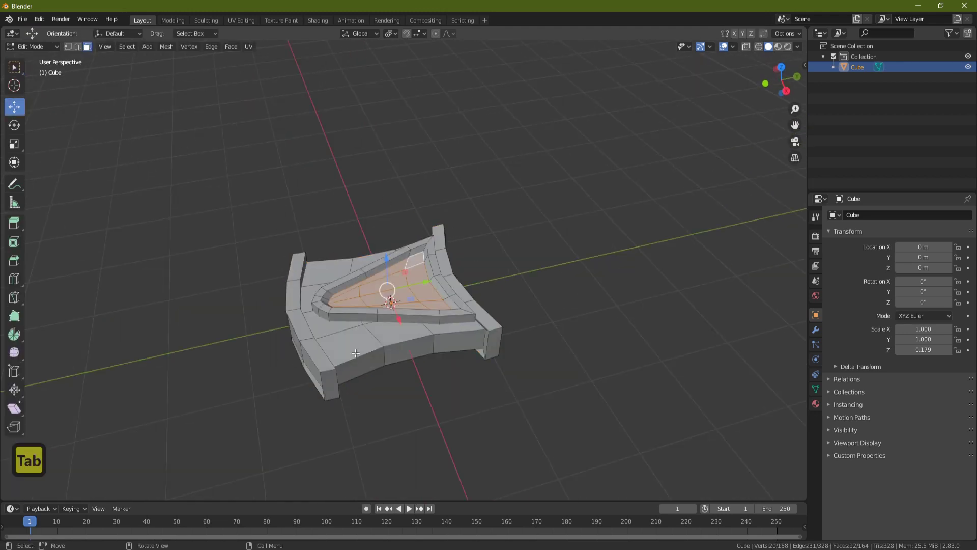
pyautogui.press('ctrl')
pyautogui.hotkey('ctrl', 'r')
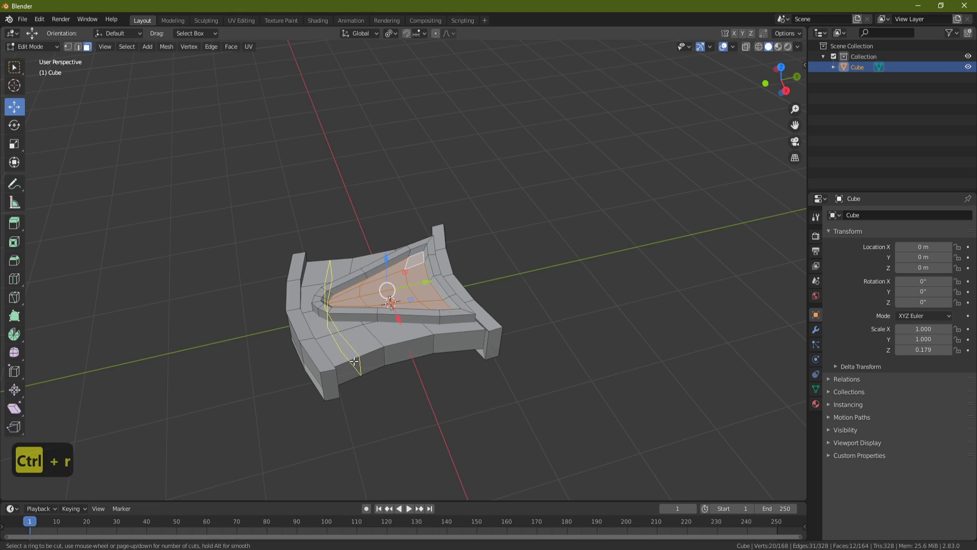
pyautogui.press('2')
pyautogui.click(352, 359)
pyautogui.rightClick(353, 361)
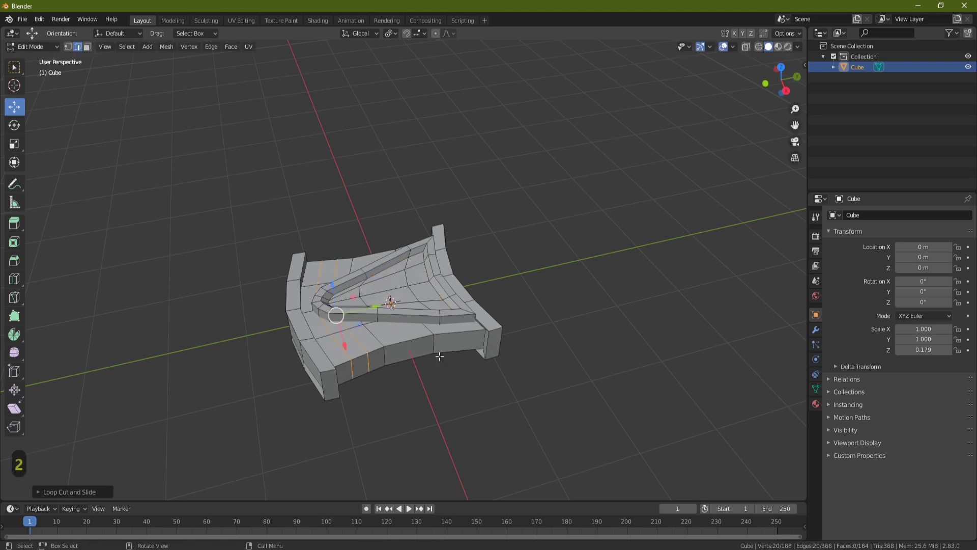
# Step: Switch to face selection and select the slab's side face between the two new loop cuts
pyautogui.click(87, 47)
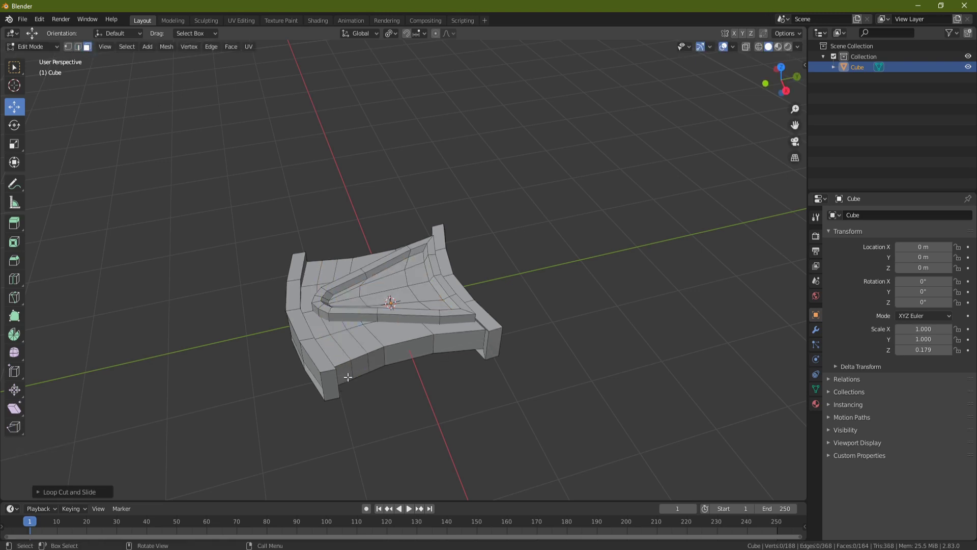
pyautogui.click(361, 362)
pyautogui.moveTo(360, 362); pyautogui.dragTo(439, 354, button='middle')
pyautogui.keyDown('shift'); pyautogui.click(397, 405); pyautogui.keyUp('shift')
pyautogui.press('s')
pyautogui.press('x')
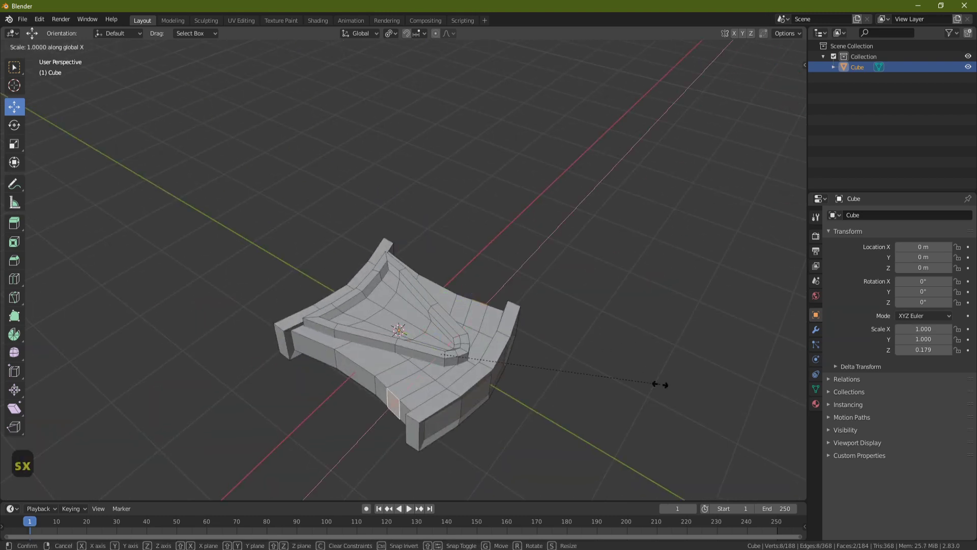
pyautogui.click(620, 384)
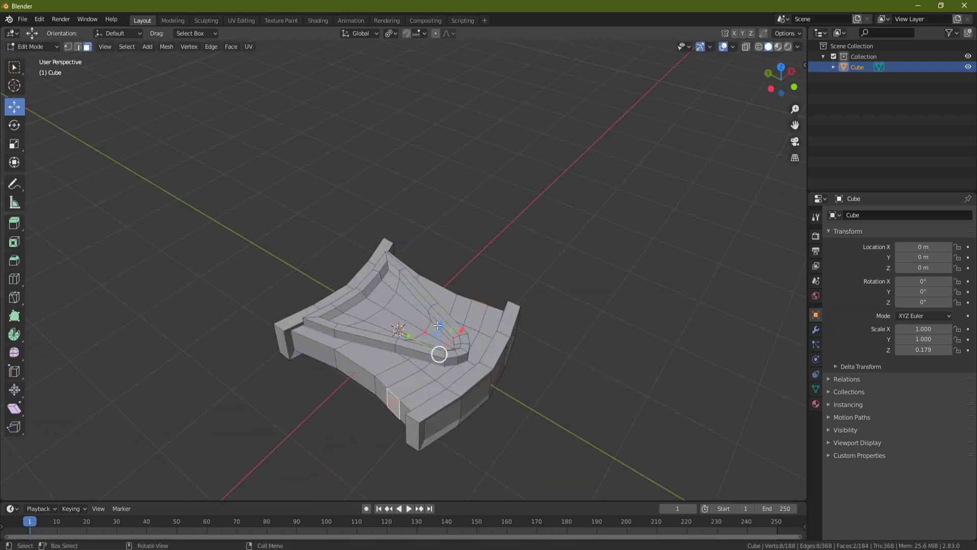
pyautogui.hotkey('ctrl', 'z')
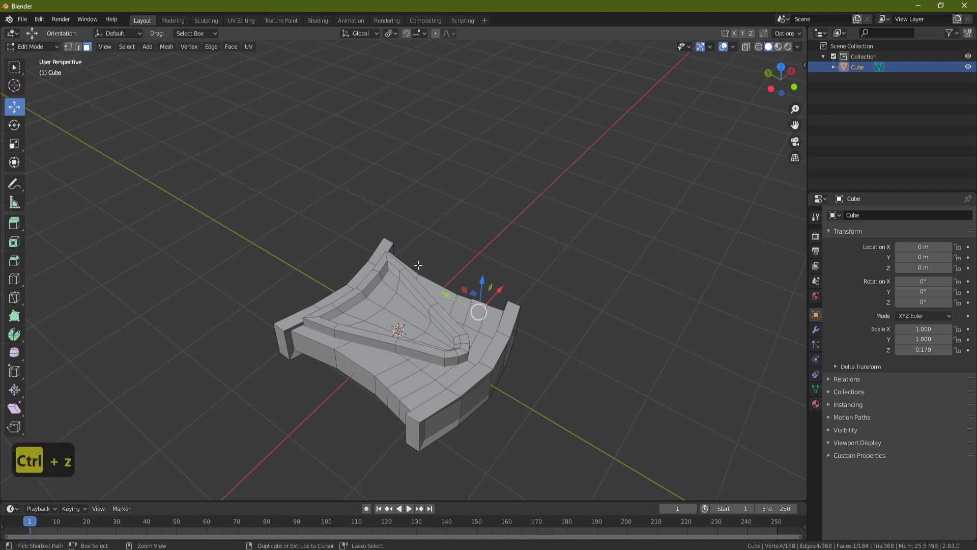
# Step: Set the pivot to Median Point, add the opposite side face to the selection, and scale the pair to about 0.87 along X
pyautogui.click(394, 35)
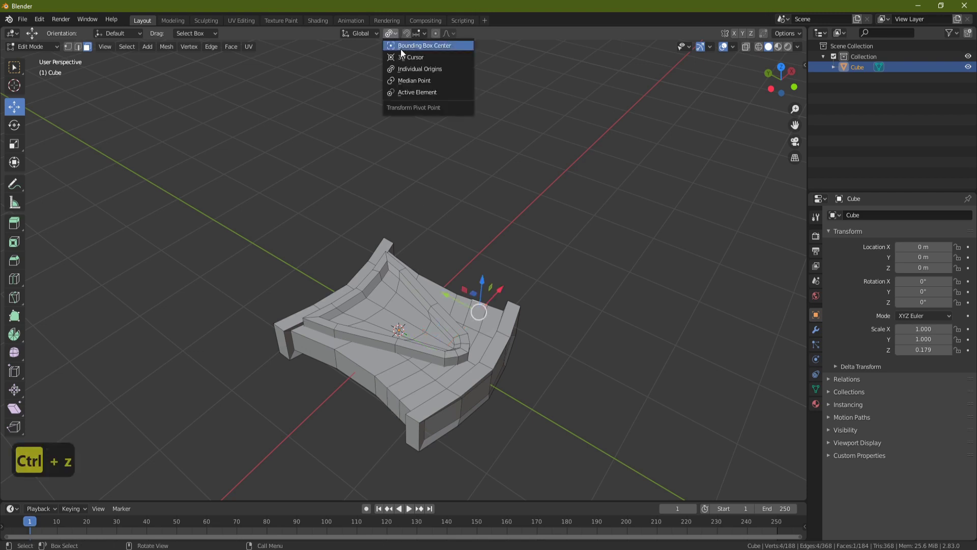
pyautogui.click(427, 81)
pyautogui.keyDown('shift'); pyautogui.click(393, 405); pyautogui.keyUp('shift')
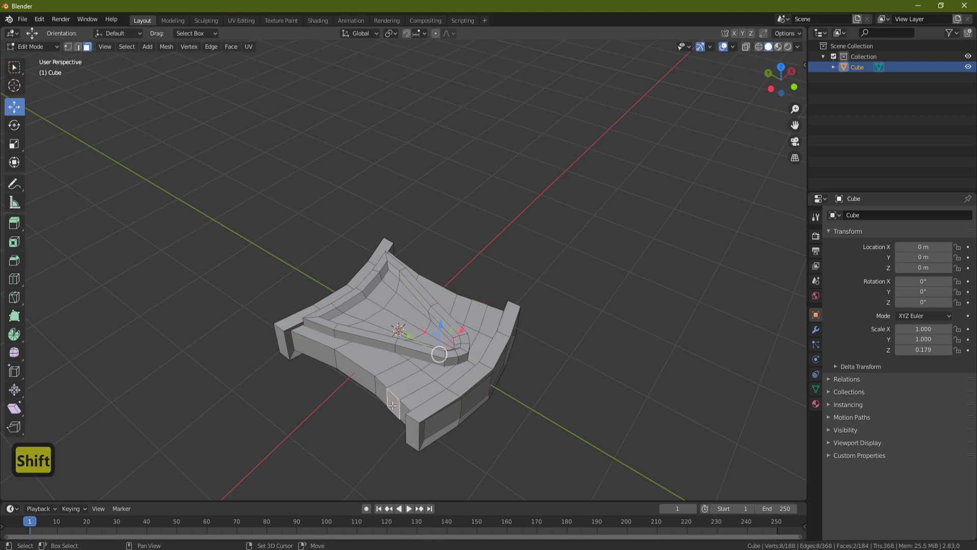
pyautogui.press('s')
pyautogui.press('x')
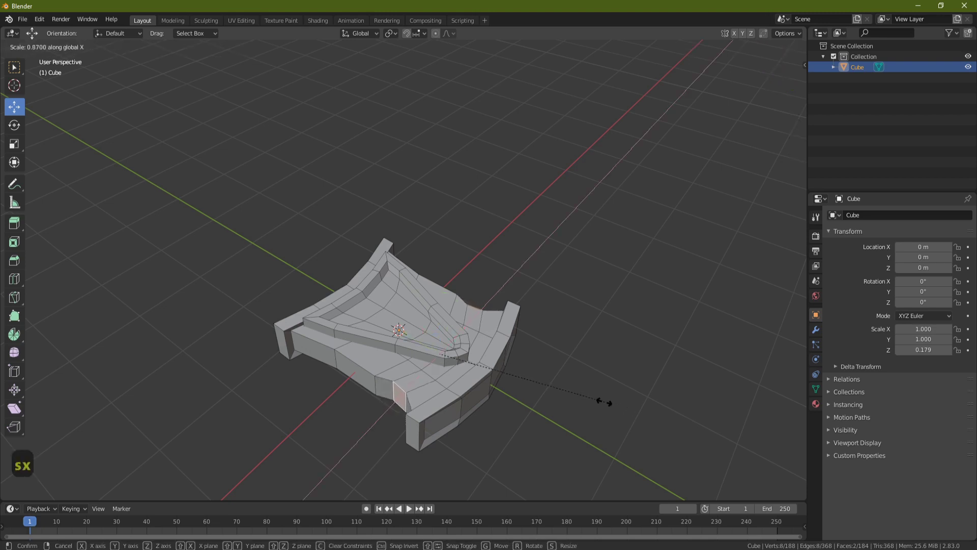
pyautogui.click(600, 401)
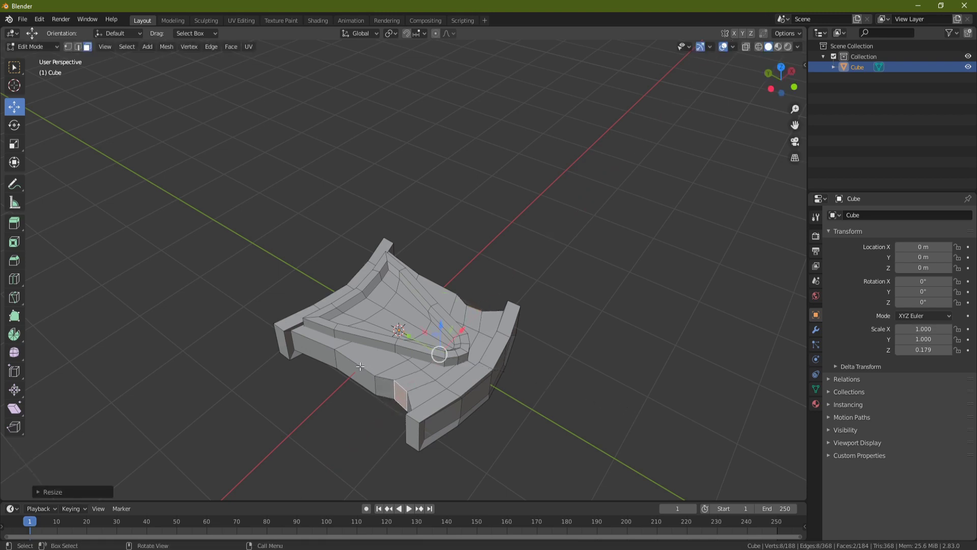
# Step: Add two evenly spaced loop cuts across the slab's middle section
pyautogui.moveTo(360, 366); pyautogui.dragTo(398, 384, button='middle')
pyautogui.hotkey('ctrl', 'r')
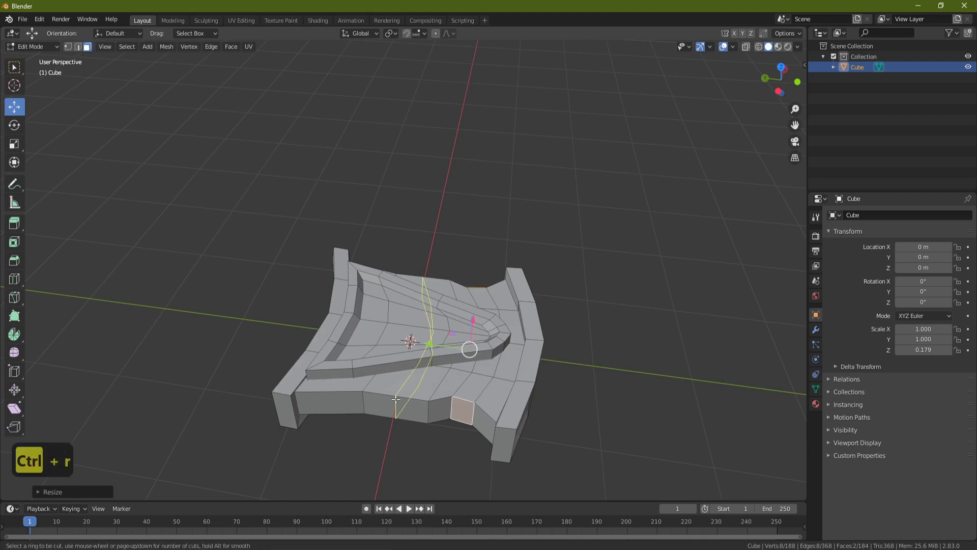
pyautogui.press('2')
pyautogui.click(395, 399)
pyautogui.rightClick(396, 405)
# Step: Select the two opposite side faces between the middle cuts and scale them to about 0.9 along X
pyautogui.moveTo(539, 308); pyautogui.dragTo(305, 121, button='middle')
pyautogui.click(88, 47)
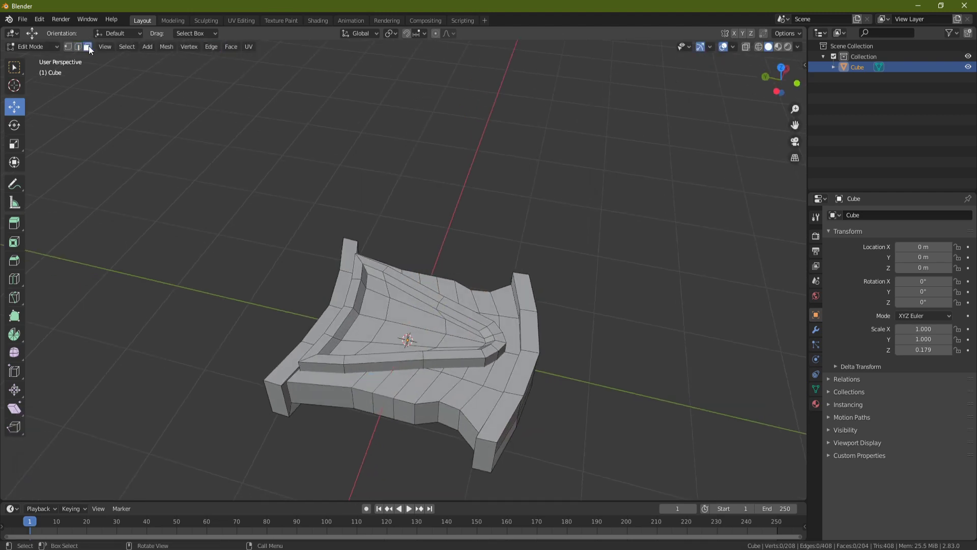
pyautogui.moveTo(380, 400); pyautogui.dragTo(453, 367, button='middle')
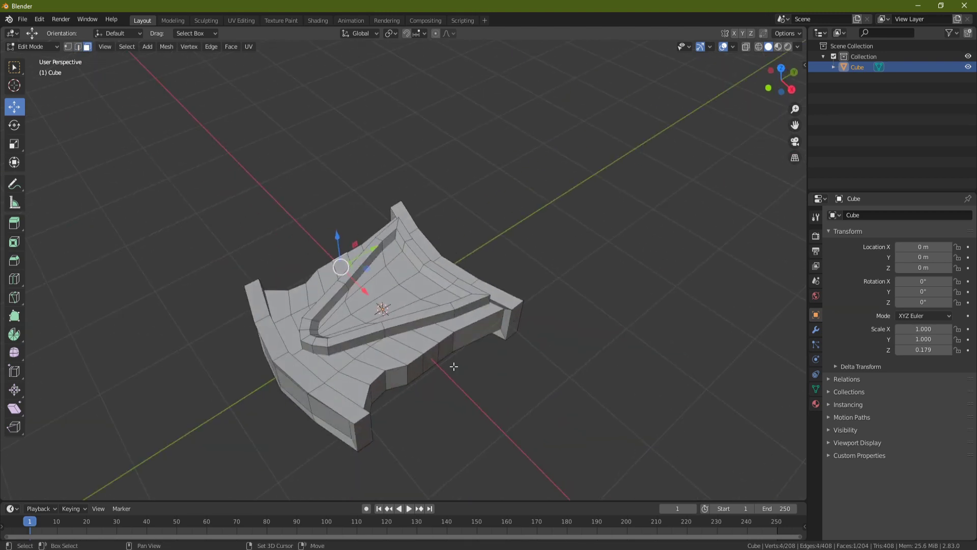
pyautogui.keyDown('shift'); pyautogui.click(433, 359); pyautogui.keyUp('shift')
pyautogui.press('s')
pyautogui.press('x')
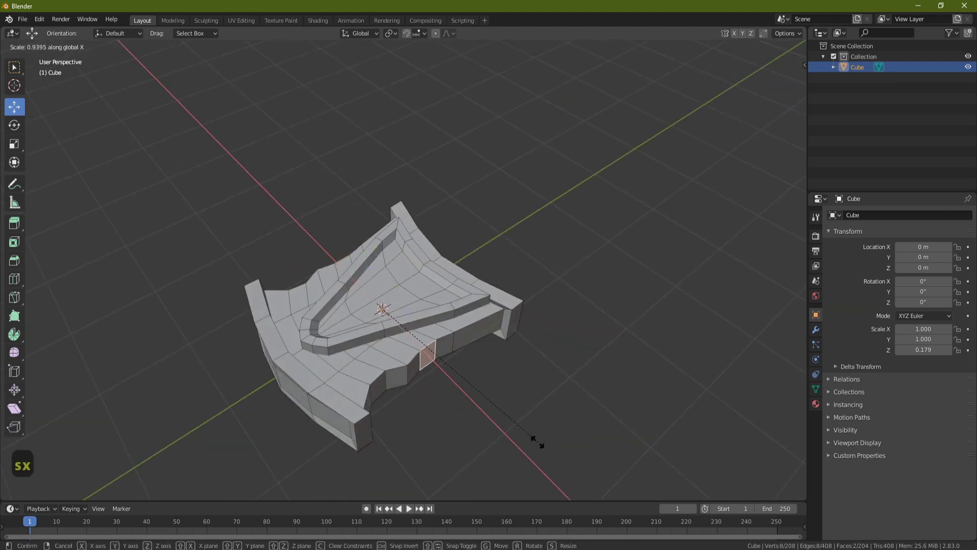
pyautogui.click(529, 434)
# Step: Add two evenly spaced loop cuts across the slab section near the panel's wide end
pyautogui.moveTo(556, 322); pyautogui.dragTo(447, 353, button='middle')
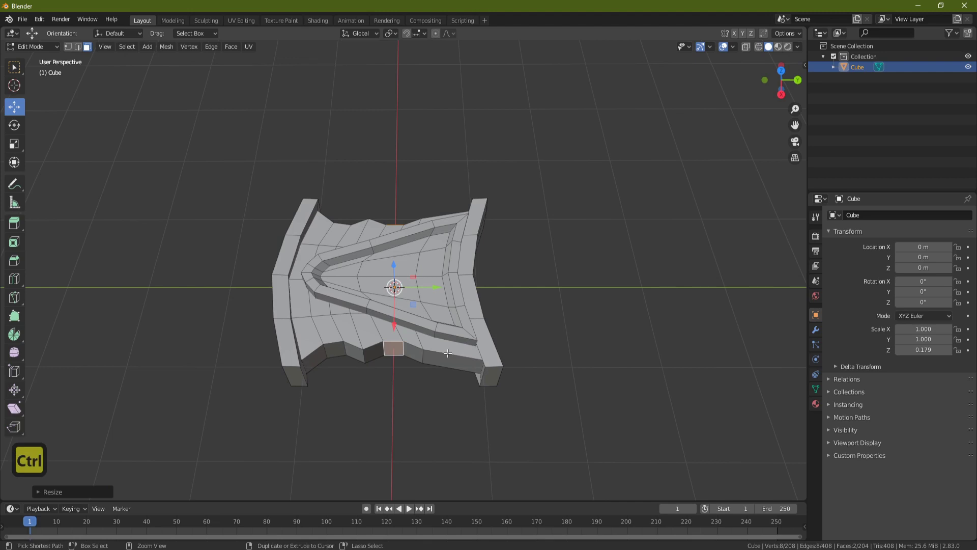
pyautogui.hotkey('ctrl', 'r')
pyautogui.press('2')
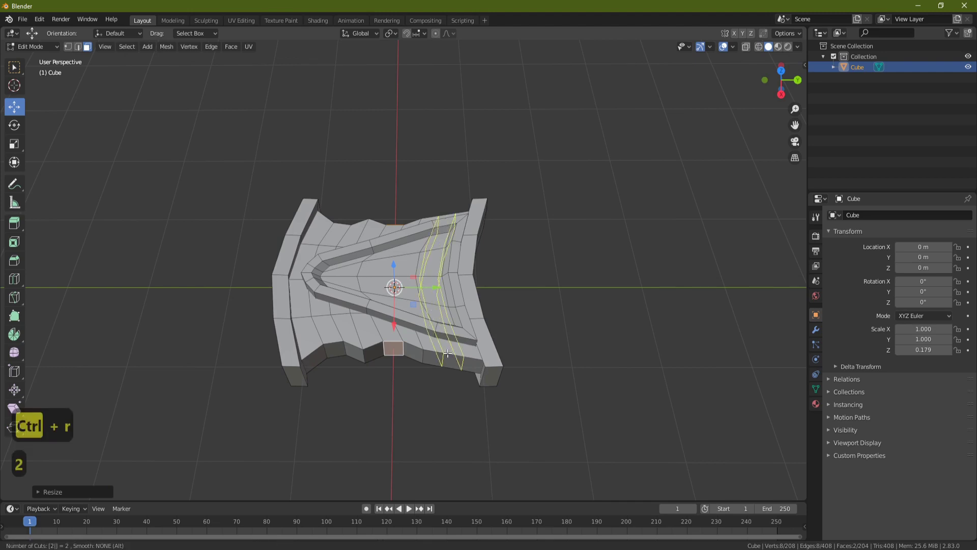
pyautogui.click(448, 352)
# Step: Select the two opposite side faces between the new cuts near the panel's wide end, scale them inward along X, and return to Object Mode
pyautogui.click(87, 46)
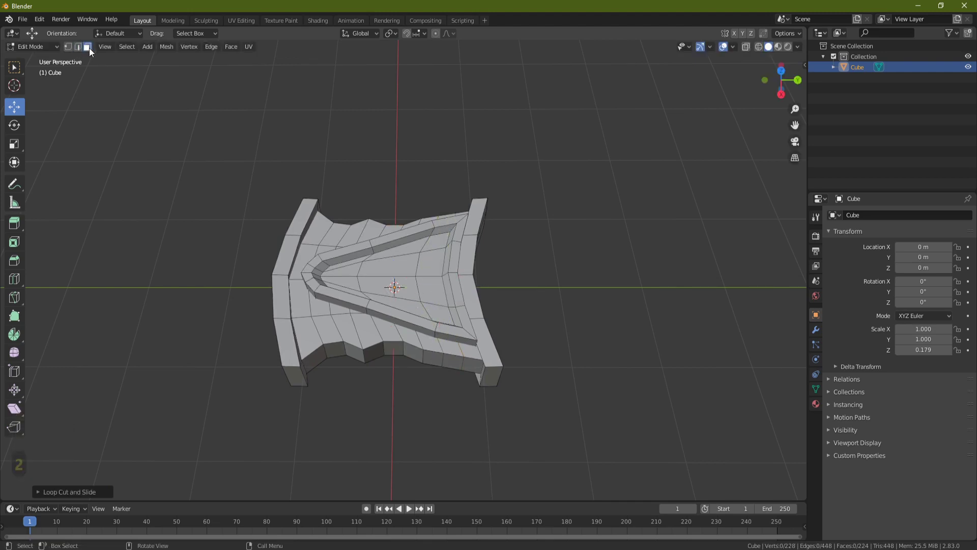
pyautogui.click(454, 371)
pyautogui.moveTo(639, 275); pyautogui.dragTo(590, 426, button='middle')
pyautogui.keyDown('shift'); pyautogui.click(417, 397); pyautogui.keyUp('shift')
pyautogui.press('s')
pyautogui.press('x')
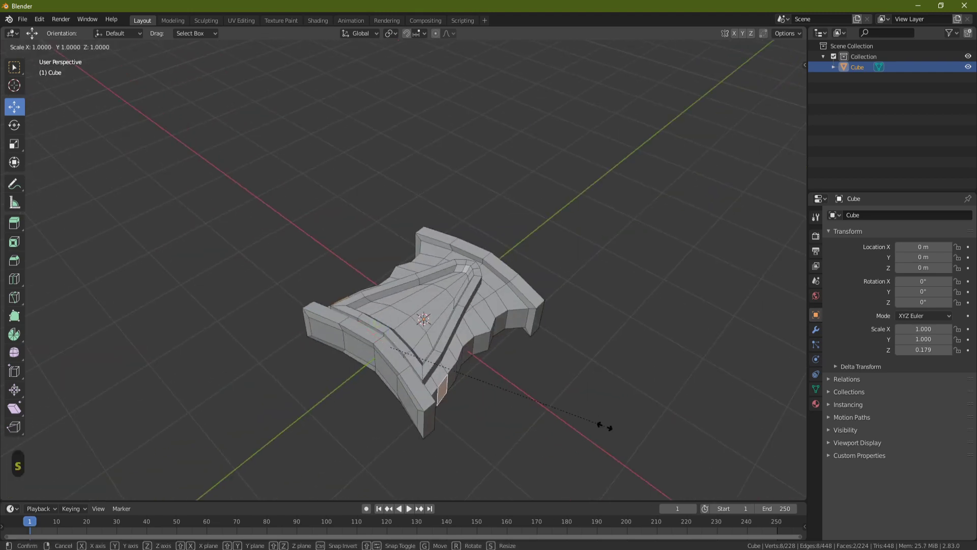
pyautogui.click(580, 423)
pyautogui.moveTo(576, 342); pyautogui.dragTo(407, 292, button='middle')
pyautogui.press('Tab')
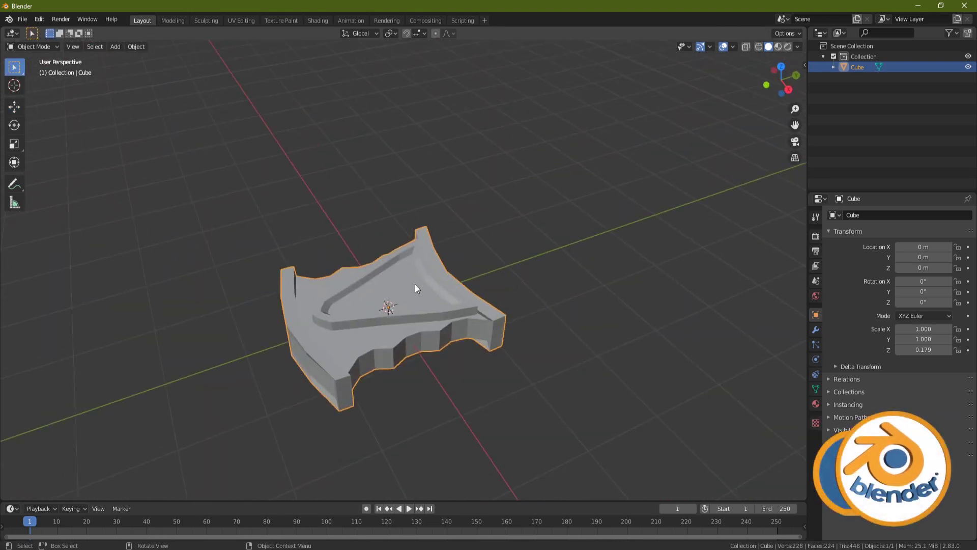
# Step: Apply all transforms to the slab and set its origin to its geometry
pyautogui.hotkey('ctrl', 'a')
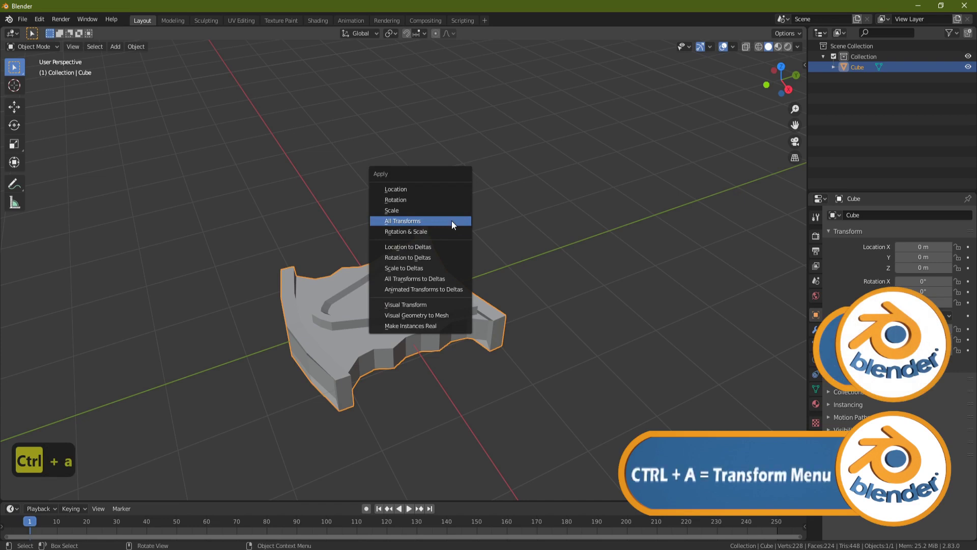
pyautogui.click(427, 220)
pyautogui.rightClick(463, 189)
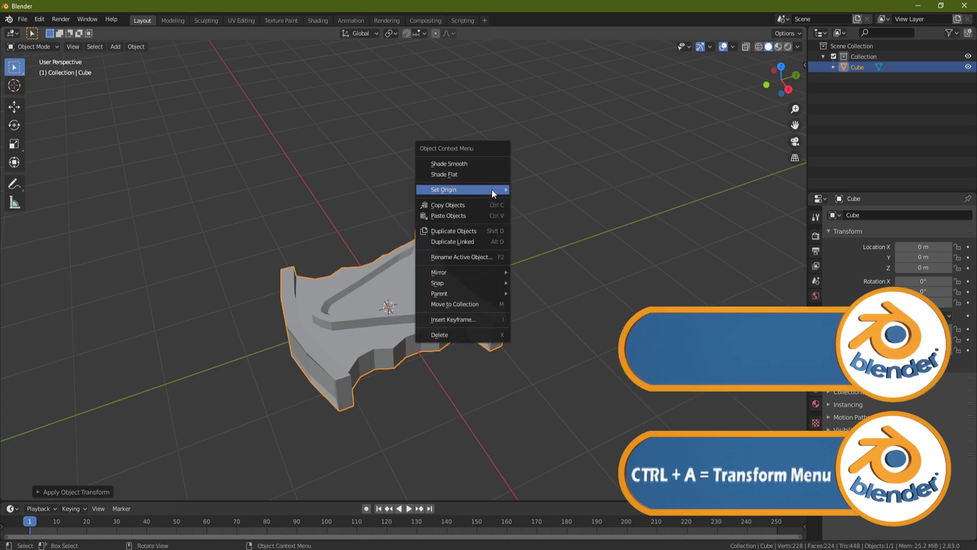
pyautogui.moveTo(481, 191)
pyautogui.click(584, 200)
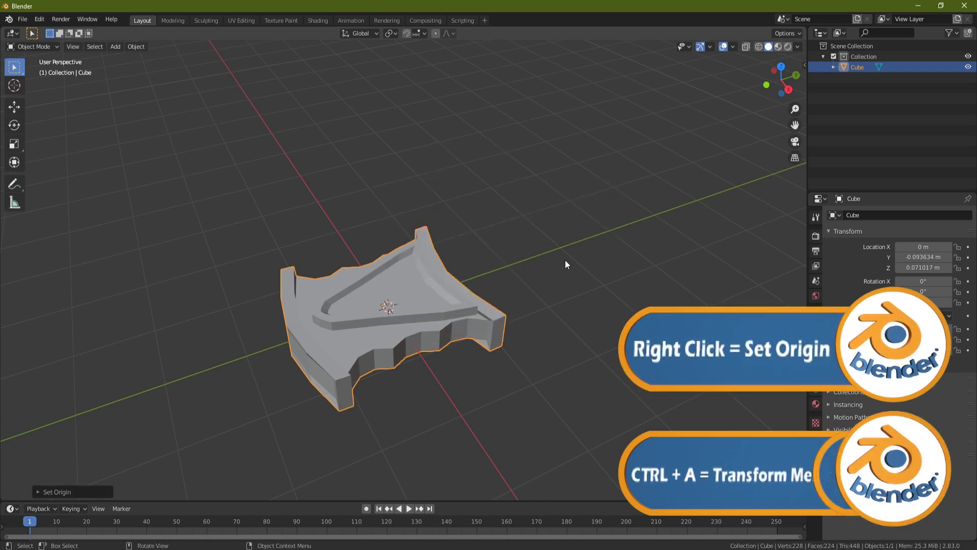
# Step: Shade the slab smooth and enable Auto Smooth for its normals
pyautogui.rightClick(493, 161)
pyautogui.click(493, 146)
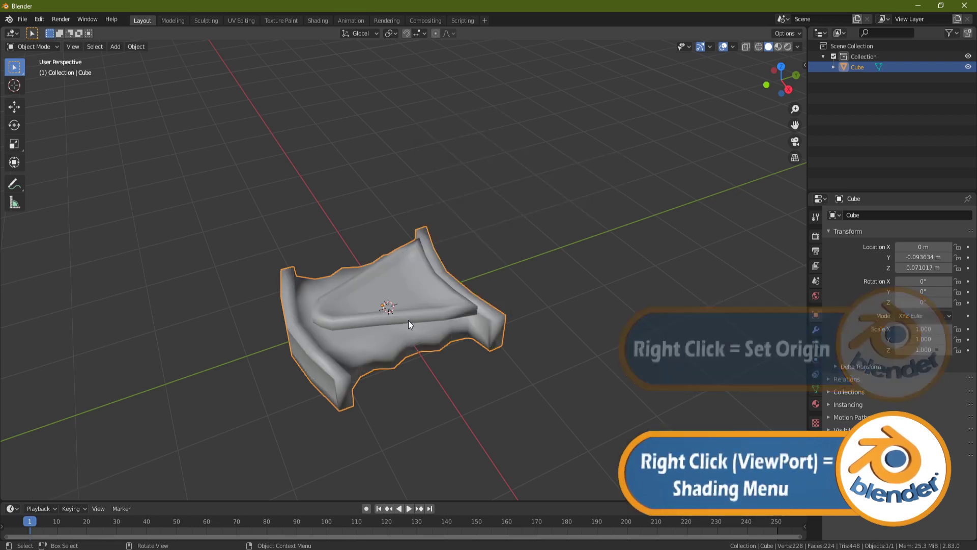
pyautogui.click(815, 388)
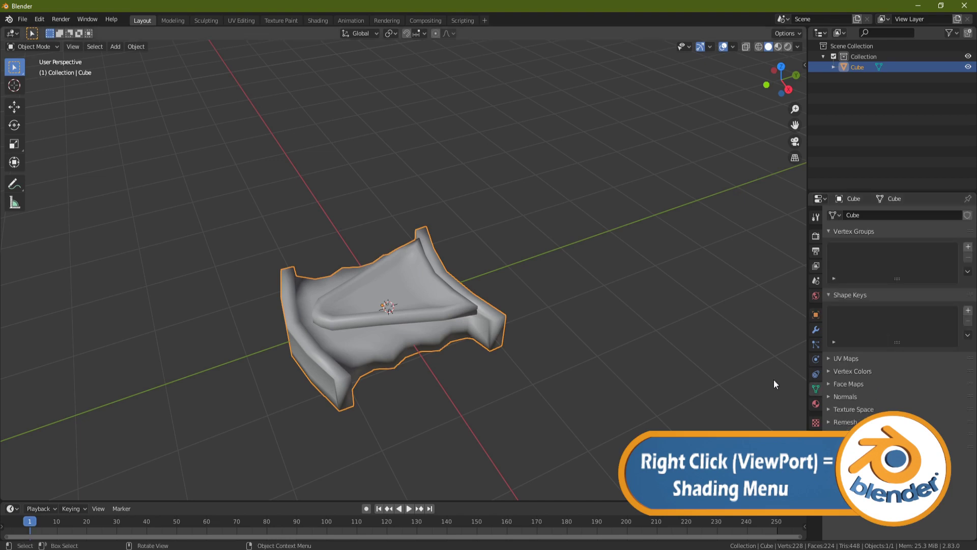
pyautogui.click(849, 397)
pyautogui.click(858, 410)
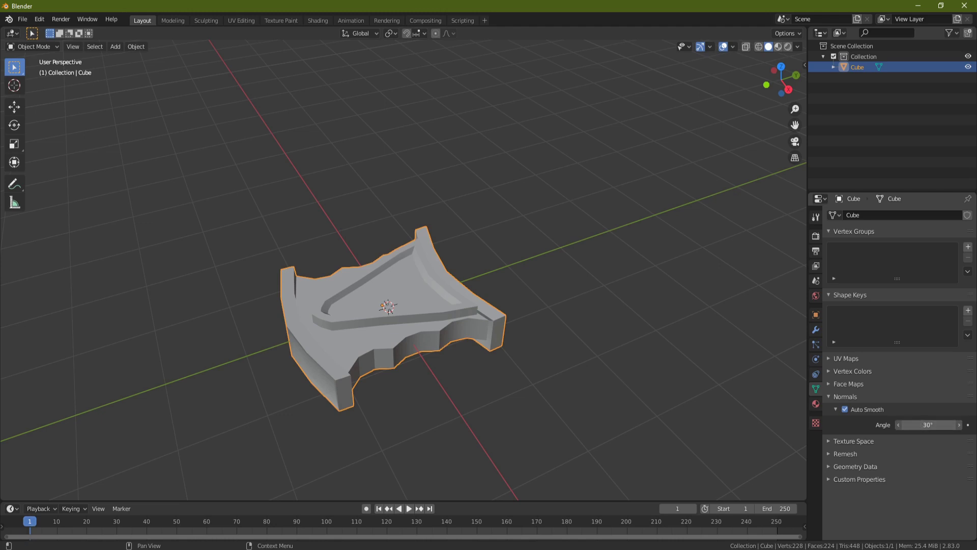
# Step: Adjust the slab's Auto Smooth angle to 37.7°
pyautogui.moveTo(426, 326); pyautogui.dragTo(334, 327, button='middle')
pyautogui.moveTo(938, 425); pyautogui.dragTo(927, 426)
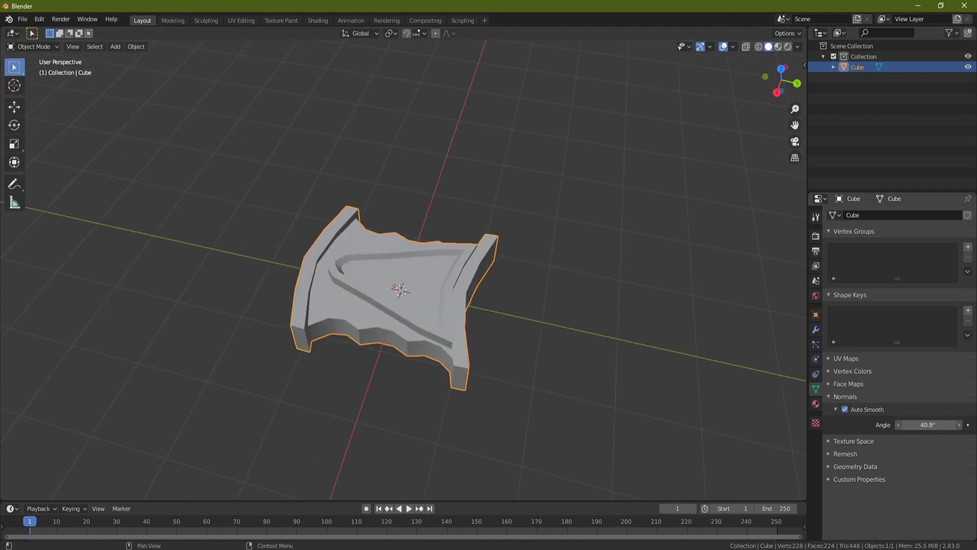
pyautogui.moveTo(352, 337); pyautogui.dragTo(402, 344, button='middle')
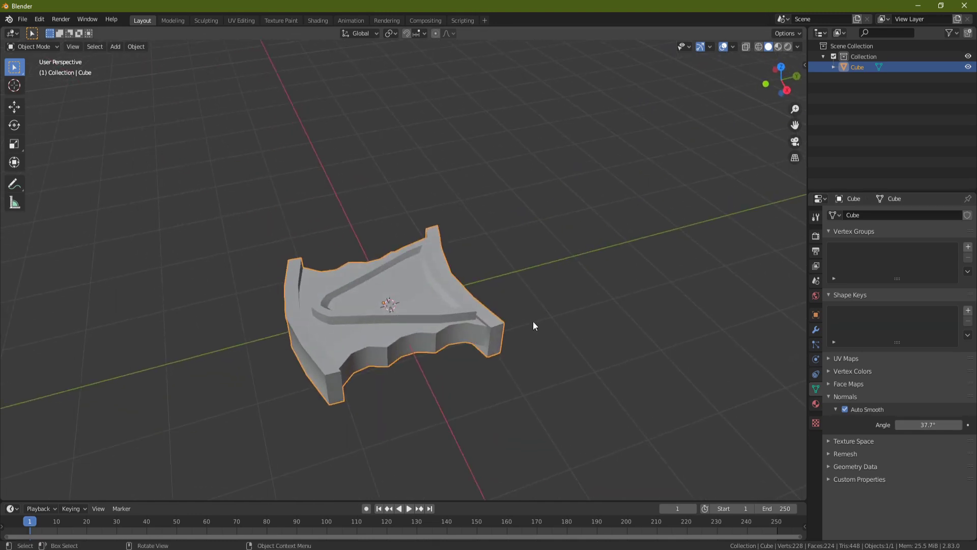
# Step: Add a Bevel modifier with a 0.01 m offset to the slab and apply it
pyautogui.click(815, 329)
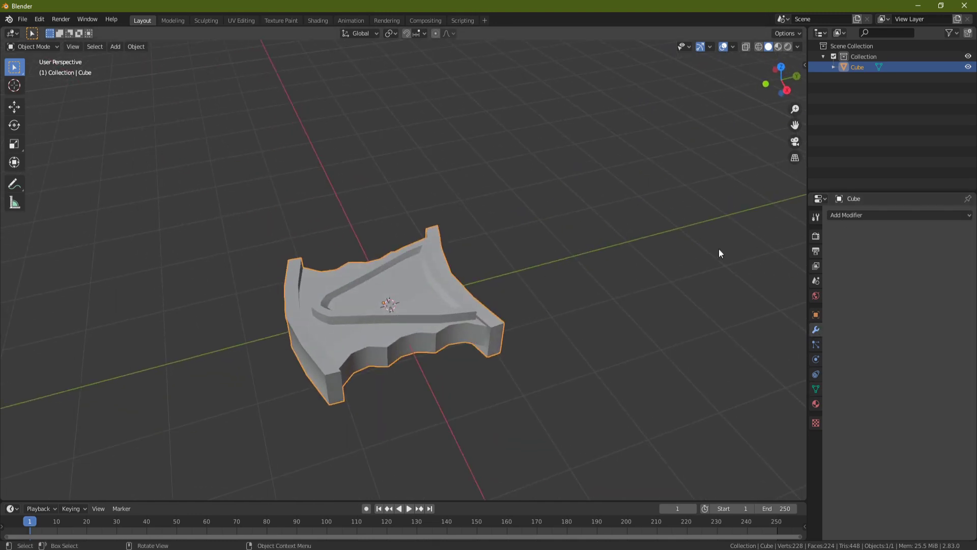
pyautogui.click(878, 216)
pyautogui.click(783, 252)
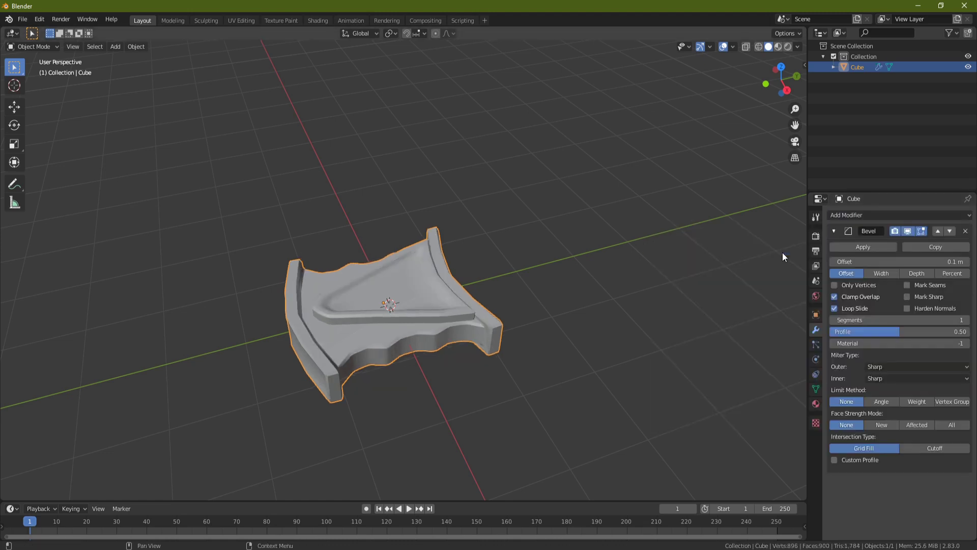
pyautogui.moveTo(832, 261); pyautogui.dragTo(807, 261)
pyautogui.click(831, 261)
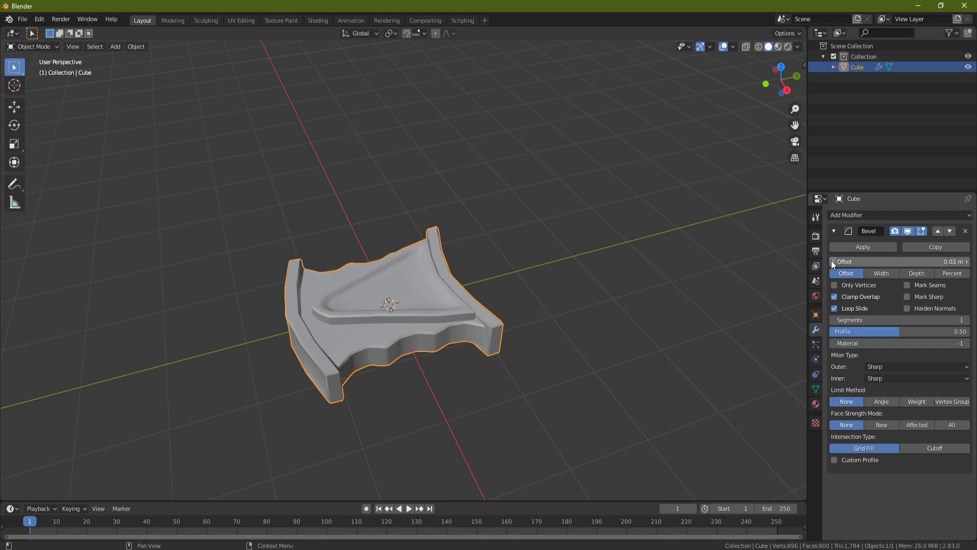
pyautogui.click(832, 261)
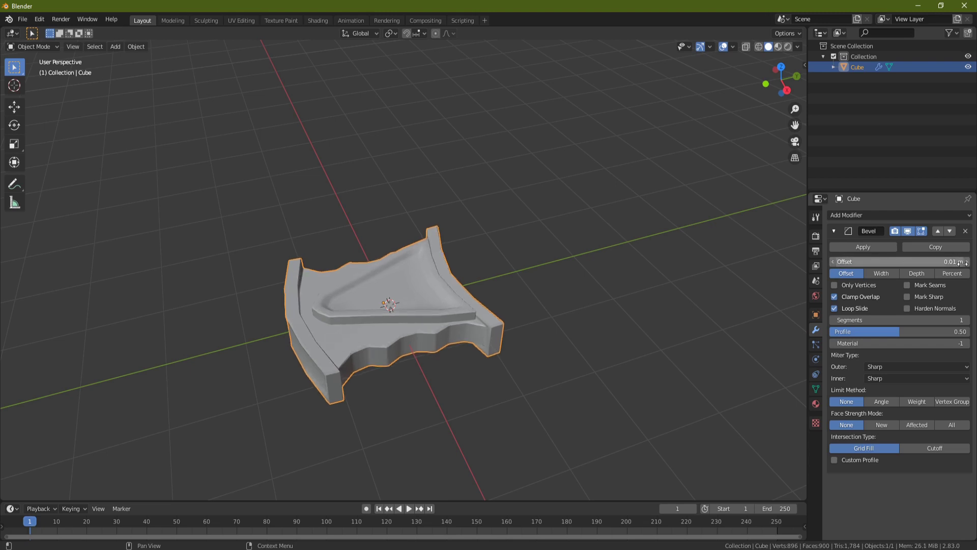
pyautogui.click(875, 249)
# Step: Deselect everything and add a Bezier circle curve at the slab
pyautogui.scroll(-3, 511, 288)
pyautogui.moveTo(511, 289)
pyautogui.mouseDown(button='middle')
pyautogui.moveTo(392, 270)
pyautogui.moveTo(490, 305)
pyautogui.moveTo(512, 298)
pyautogui.mouseUp(button='middle')
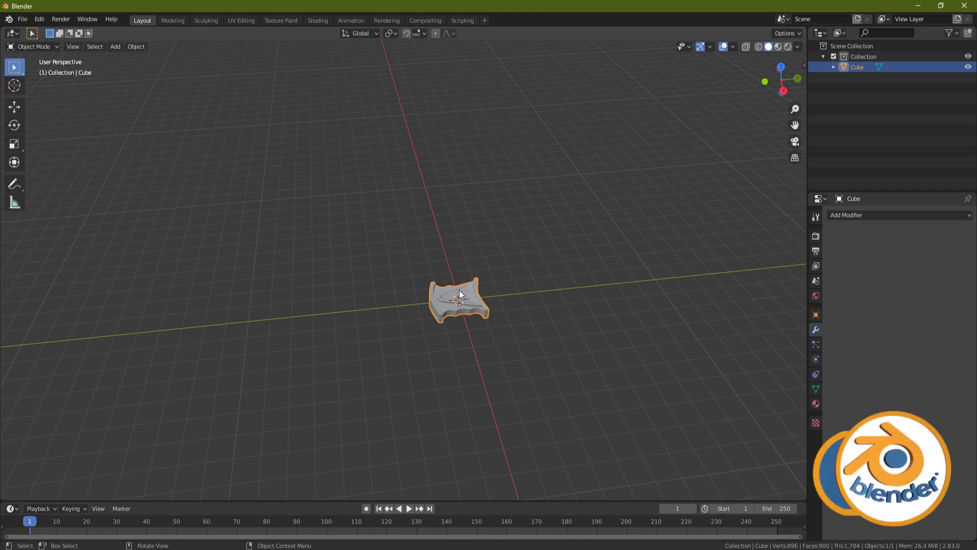
pyautogui.press('a')
pyautogui.press('a')
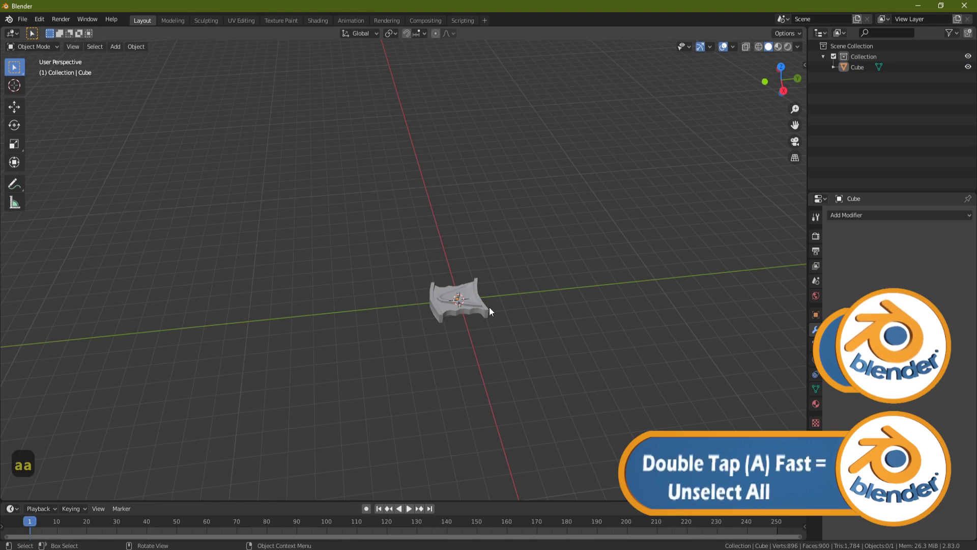
pyautogui.hotkey('shift', 'a')
pyautogui.moveTo(490, 308)
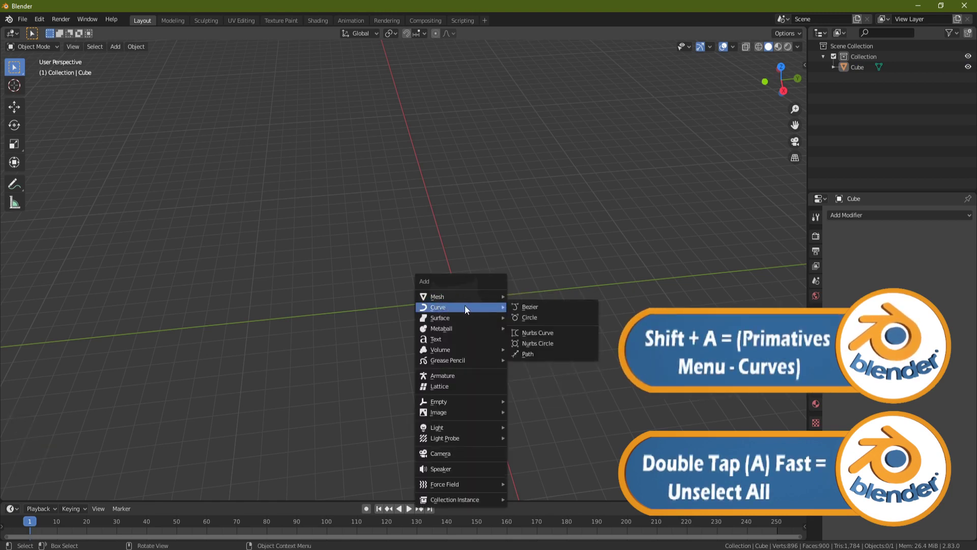
pyautogui.click(541, 318)
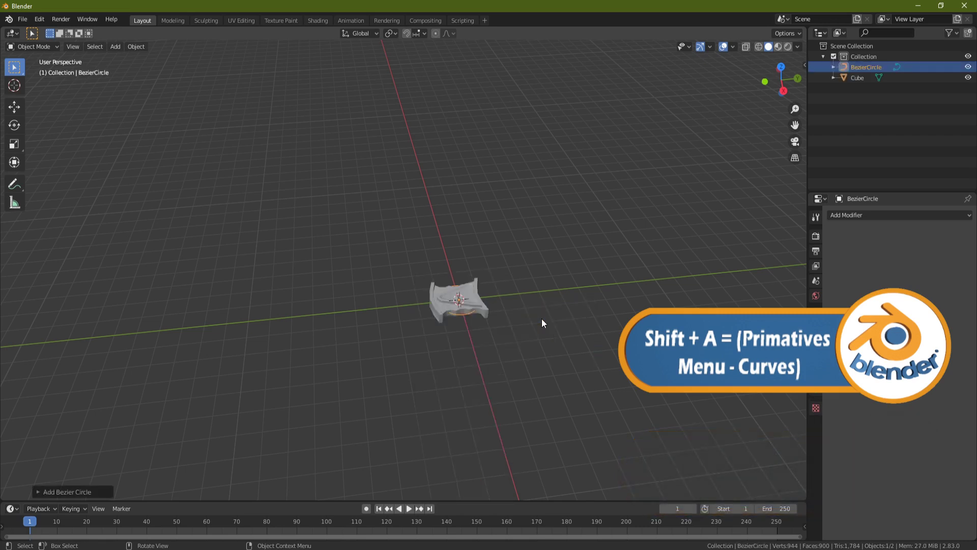
# Step: Rotate the Bezier circle 90° about Y and scale it up to about 7.3 times its size
pyautogui.press('r')
pyautogui.press('x')
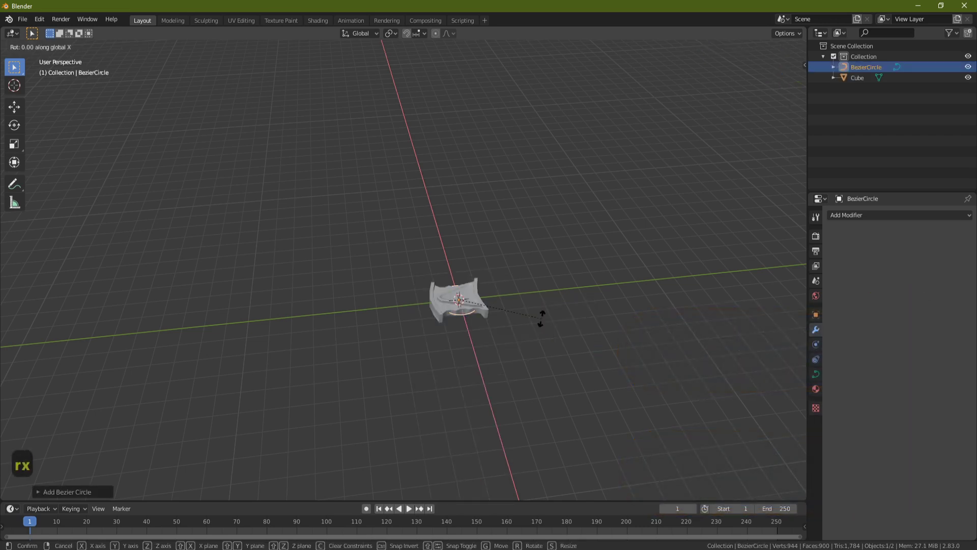
pyautogui.write('y90')
pyautogui.press('Return')
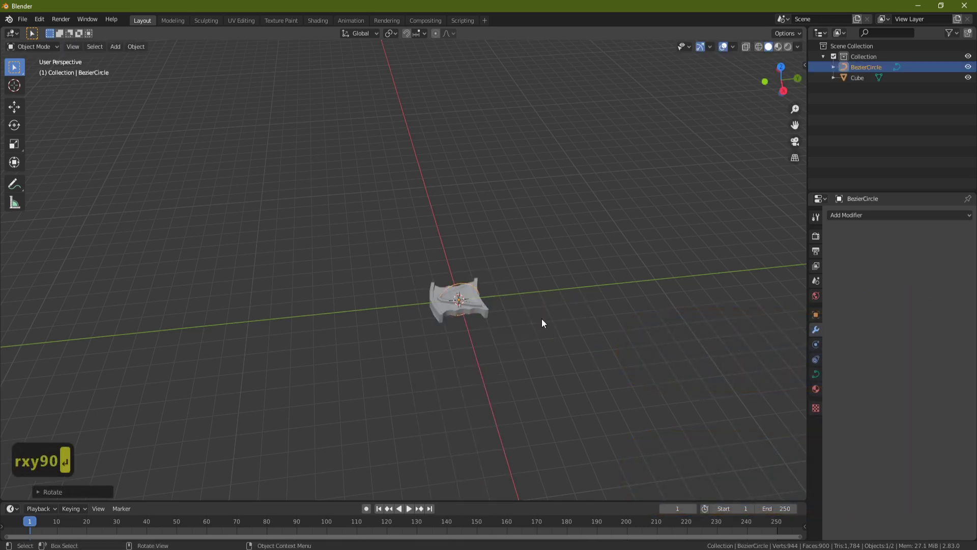
pyautogui.press('s')
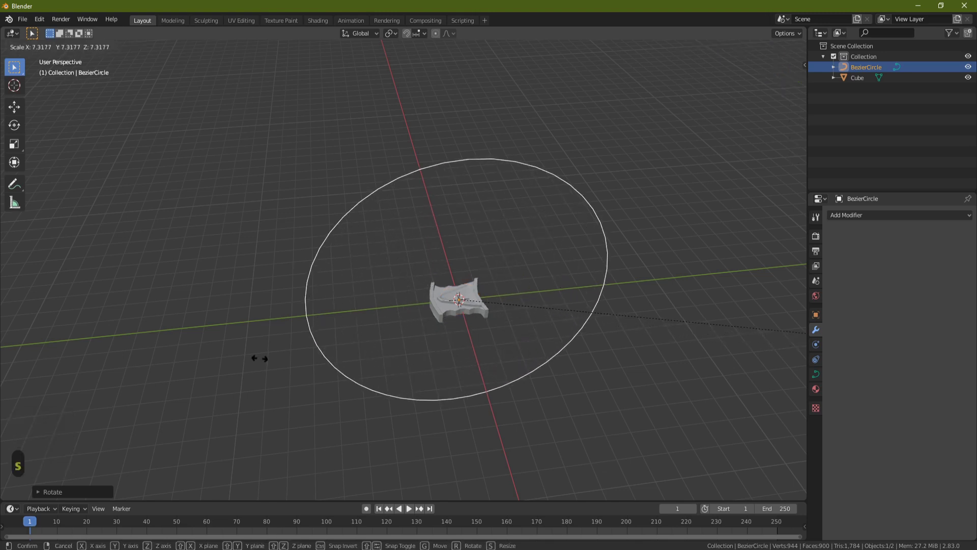
pyautogui.click(259, 358)
# Step: In the right orthographic view, check the circle's curve direction and reverse it by rotating the object 180° about Z
pyautogui.press('KP_3')
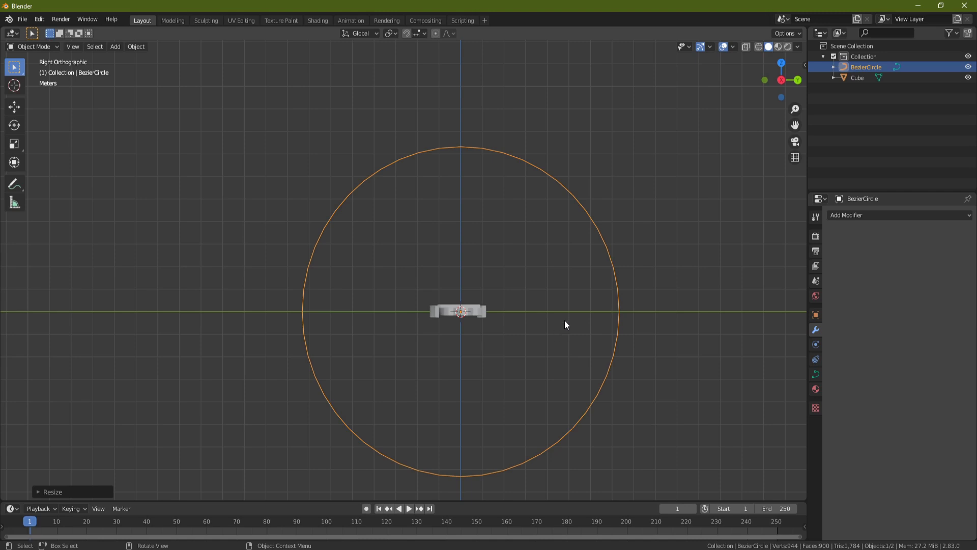
pyautogui.press('Tab')
pyautogui.scroll(-2, 583, 274)
pyautogui.keyDown('shift'); pyautogui.moveTo(582, 273); pyautogui.dragTo(532, 255, button='middle'); pyautogui.keyUp('shift')
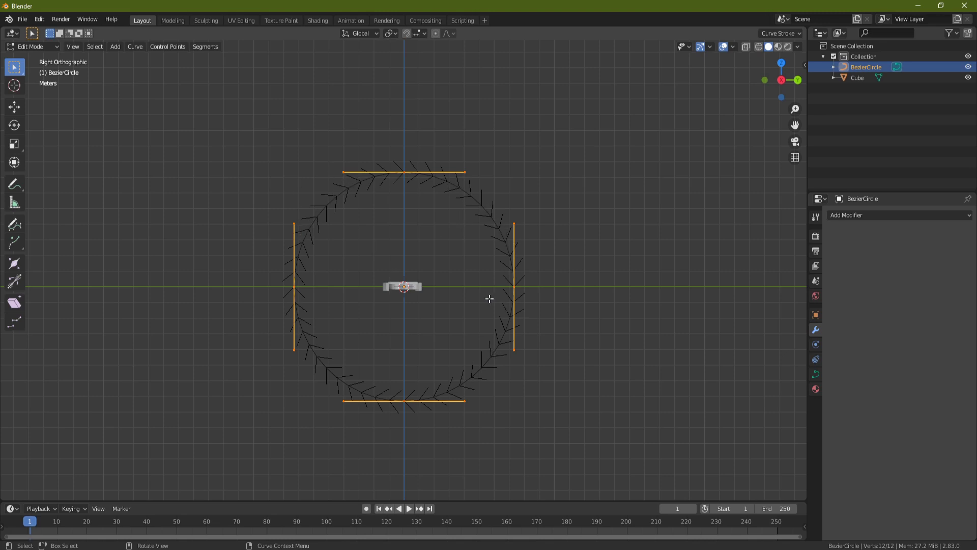
pyautogui.press('Tab')
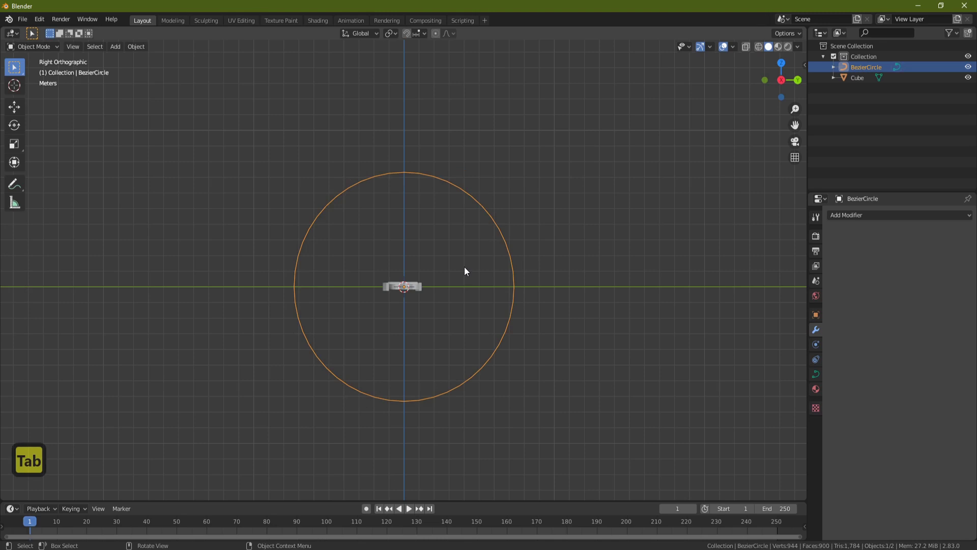
pyautogui.write('rz180')
pyautogui.press('Return')
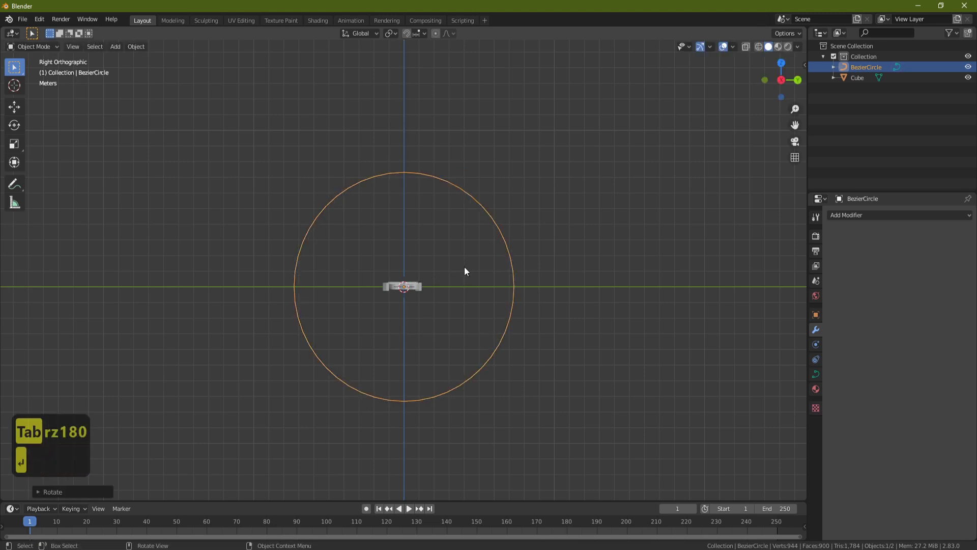
pyautogui.press('Tab')
pyautogui.press('Tab')
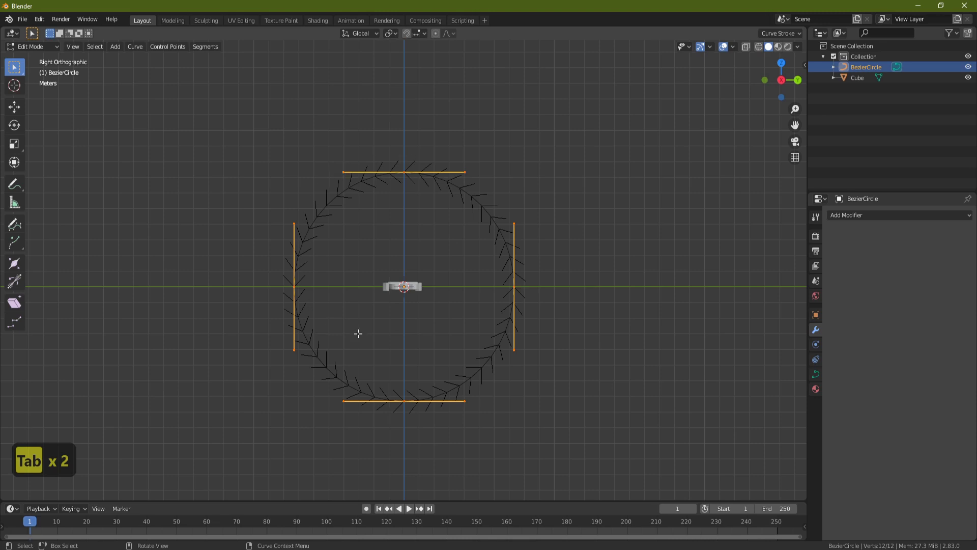
# Step: Select the curve's two opposite side control points and scale them apart along Y, stretching the circle into a wide oval
pyautogui.click(296, 288)
pyautogui.keyDown('shift'); pyautogui.click(513, 287); pyautogui.keyUp('shift')
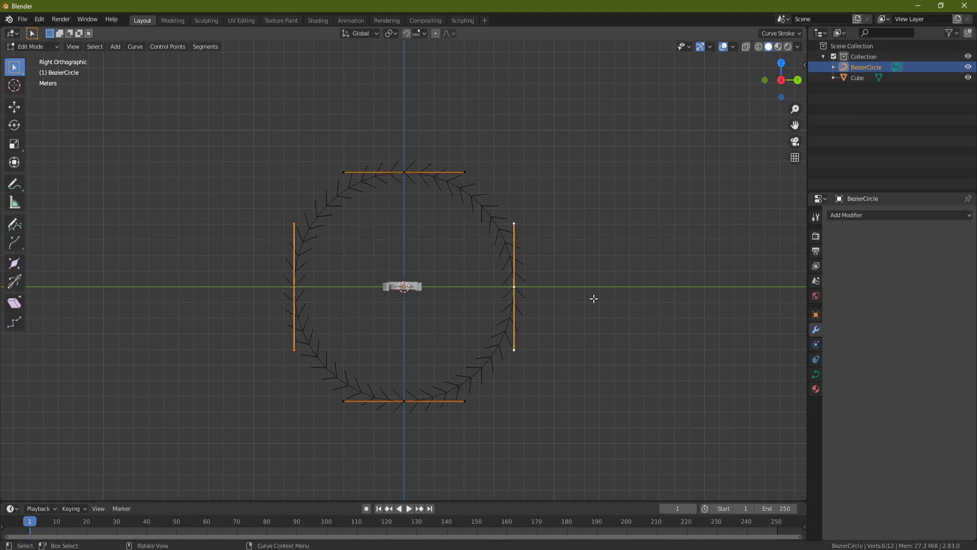
pyautogui.press('s')
pyautogui.press('y')
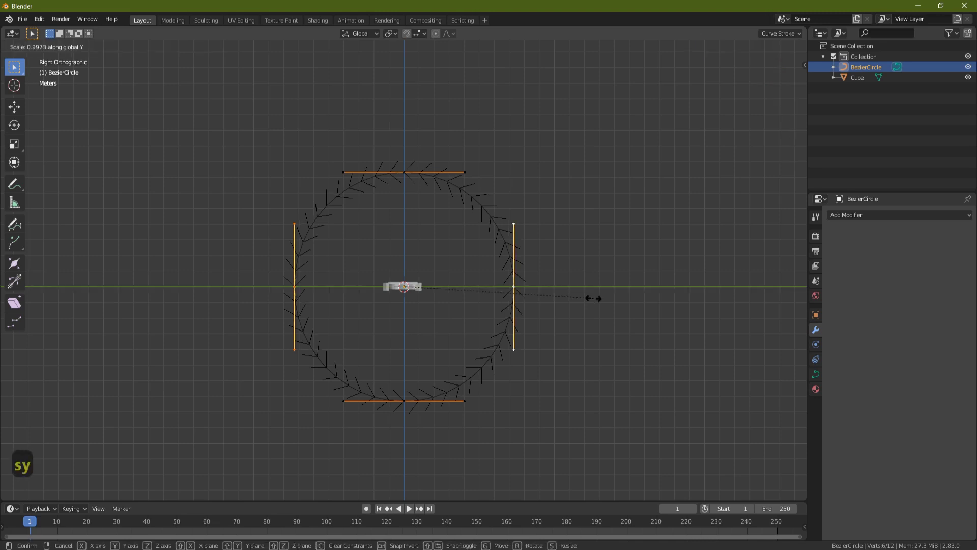
pyautogui.click(763, 308)
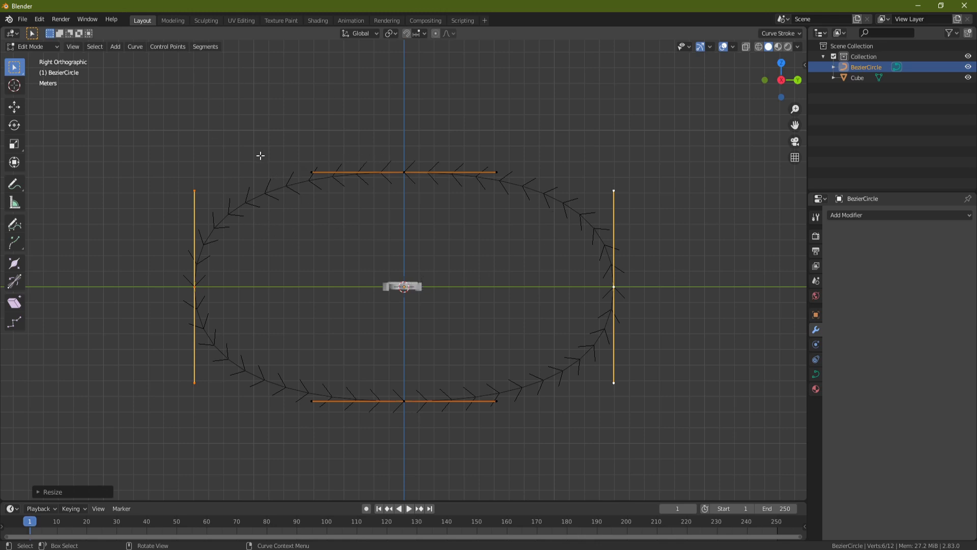
# Step: With the Move tool, lower the left handle of the oval's upper middle point along Z, and move the whole point down slightly
pyautogui.click(313, 172)
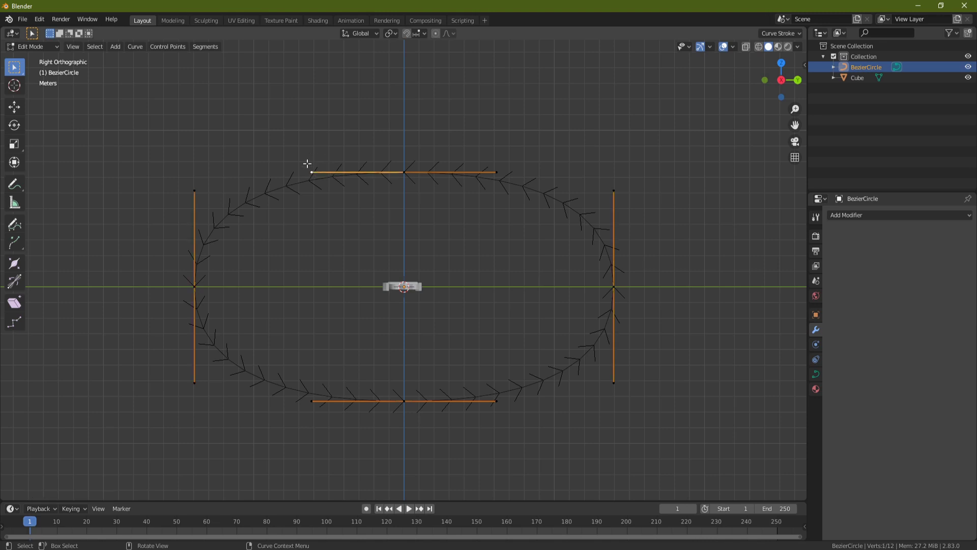
pyautogui.hotkey('shift', 'space')
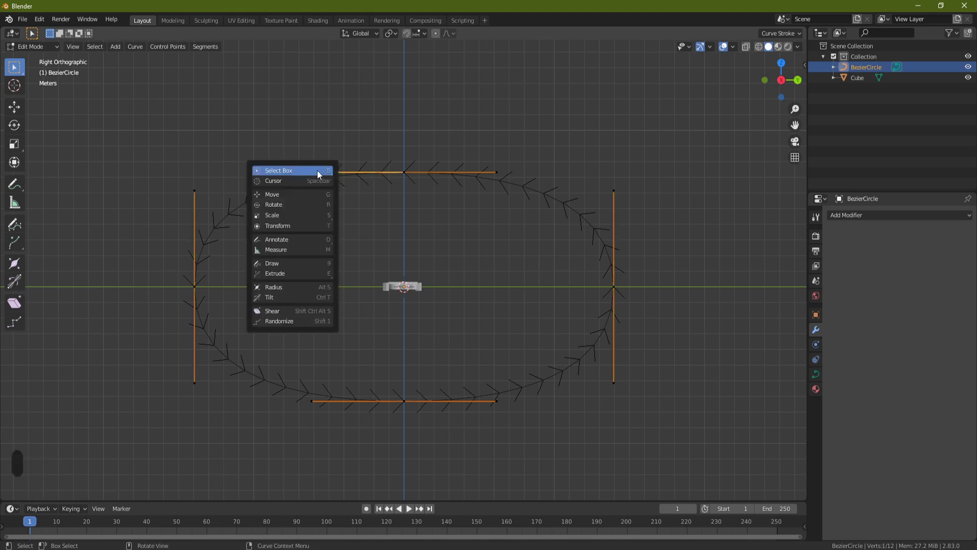
pyautogui.click(310, 189)
pyautogui.moveTo(312, 130); pyautogui.dragTo(312, 167)
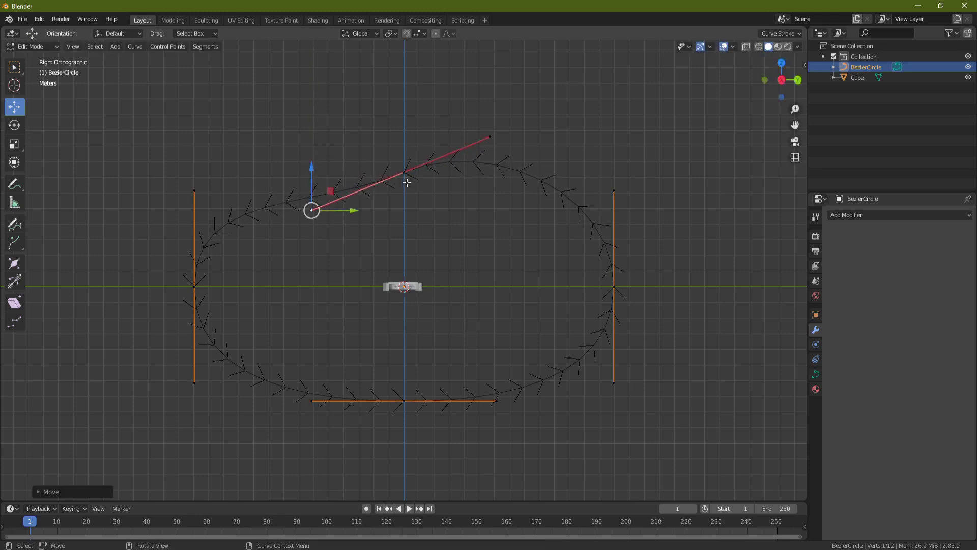
pyautogui.keyDown('shift'); pyautogui.click(404, 172); pyautogui.keyUp('shift')
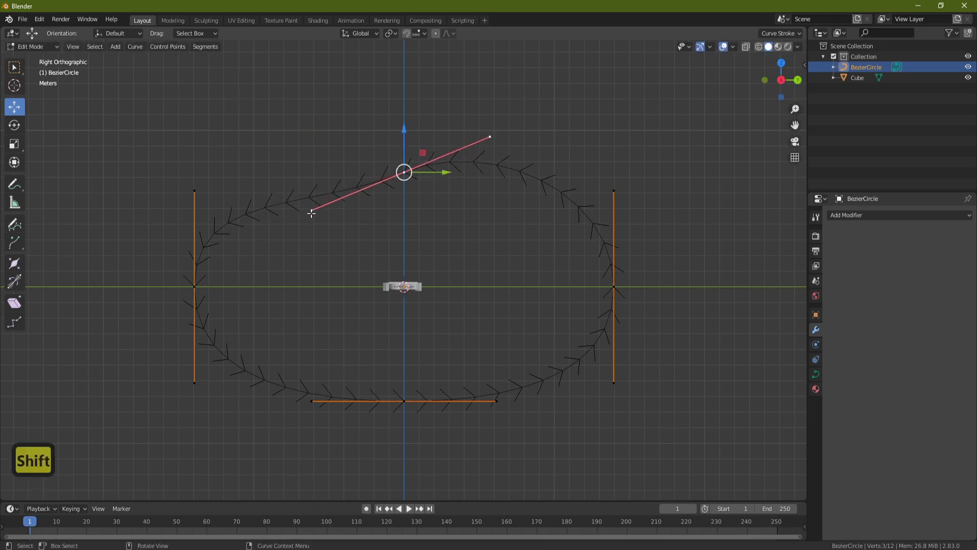
pyautogui.moveTo(404, 133); pyautogui.dragTo(404, 153)
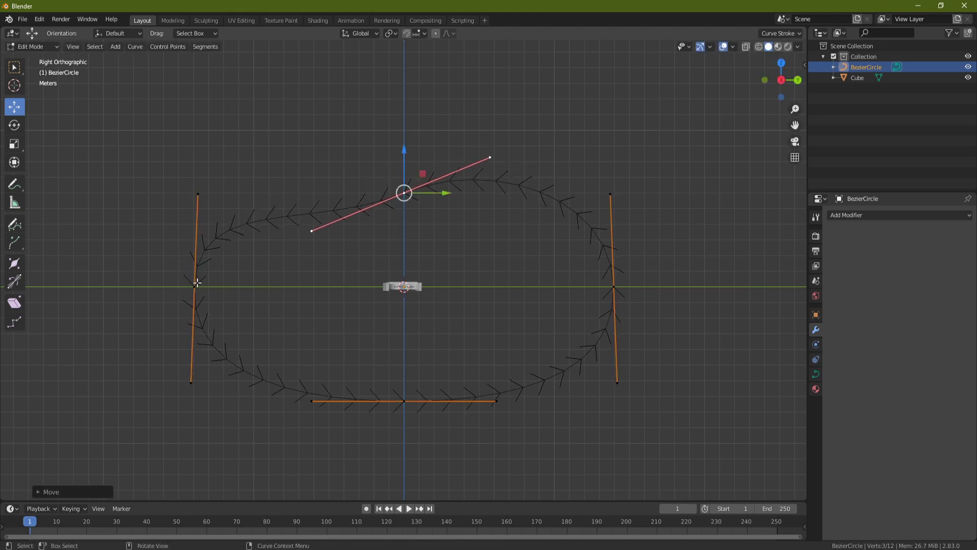
# Step: Move the leftmost curve point's upper handle outward along Y and down along Z, and lower the whole point slightly
pyautogui.click(196, 284)
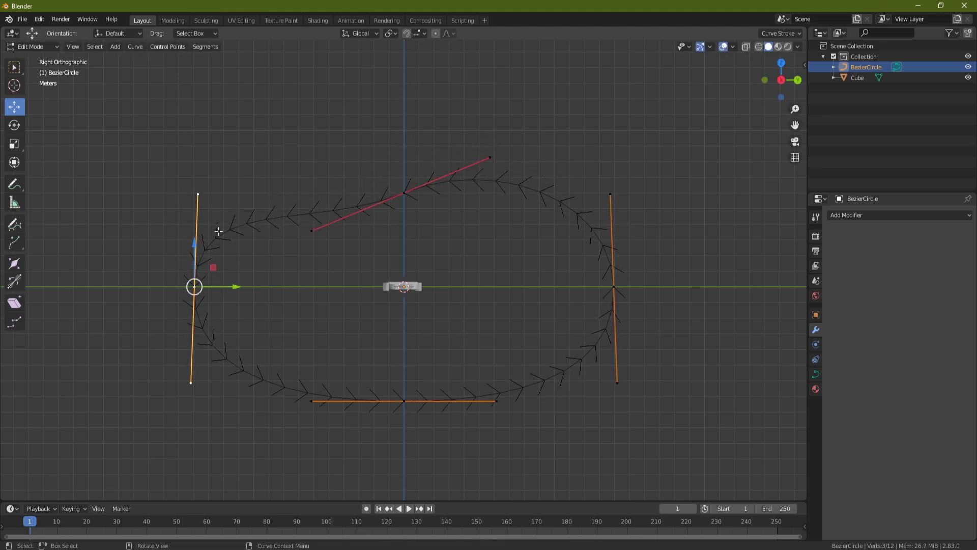
pyautogui.click(202, 193)
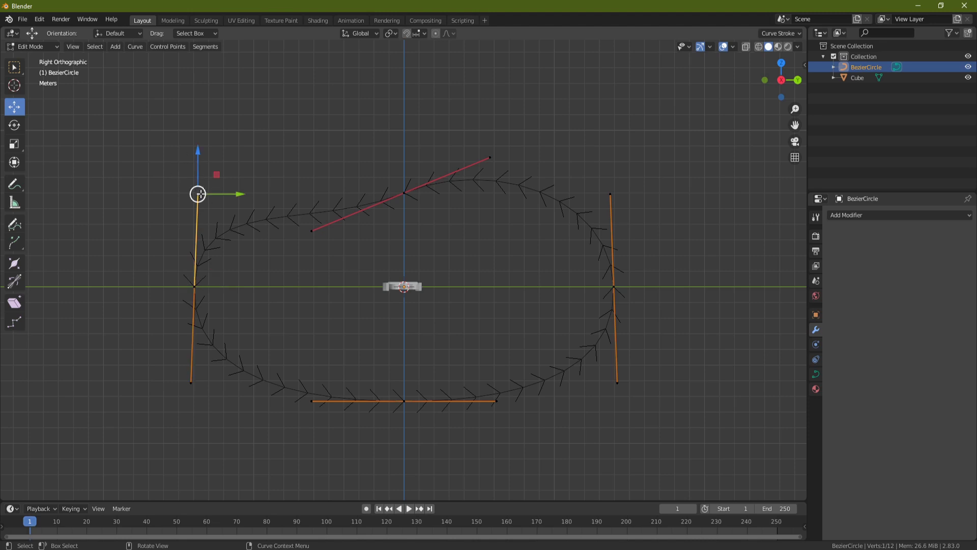
pyautogui.moveTo(237, 194); pyautogui.dragTo(180, 194)
pyautogui.moveTo(141, 155); pyautogui.dragTo(141, 202)
pyautogui.click(197, 284)
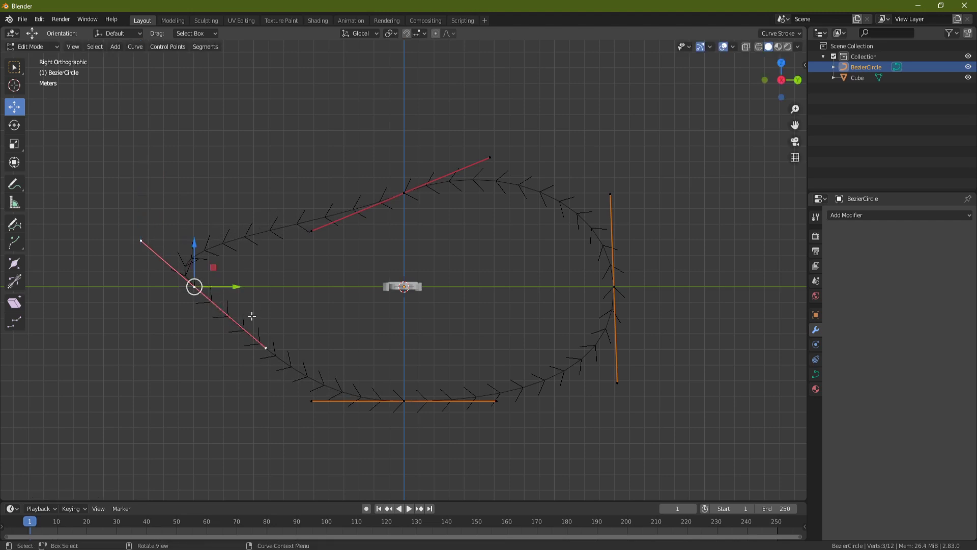
pyautogui.moveTo(196, 249); pyautogui.dragTo(194, 291)
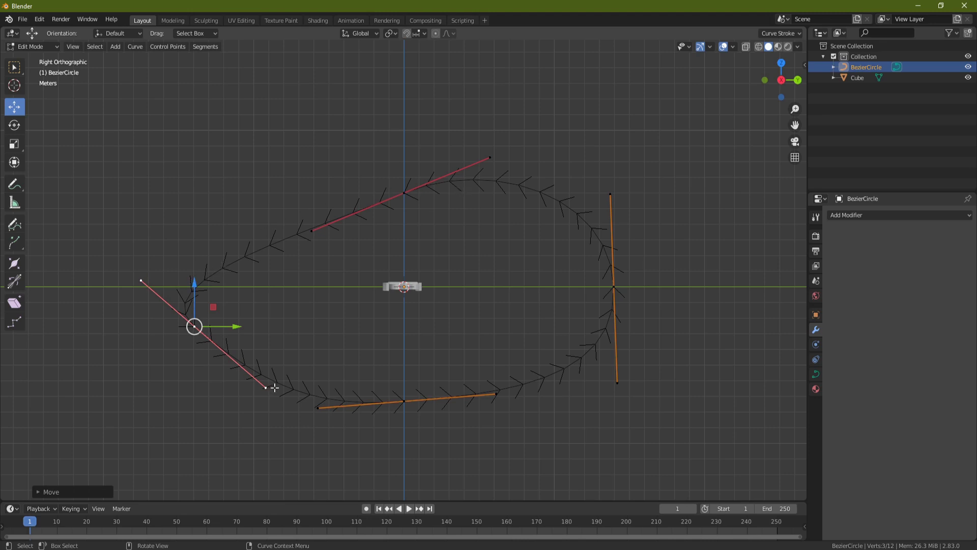
# Step: Raise the lower middle point's left handle slightly, lower the rightmost point's bottom handle along Z, and return to Object Mode
pyautogui.click(318, 407)
pyautogui.moveTo(320, 366); pyautogui.dragTo(324, 359)
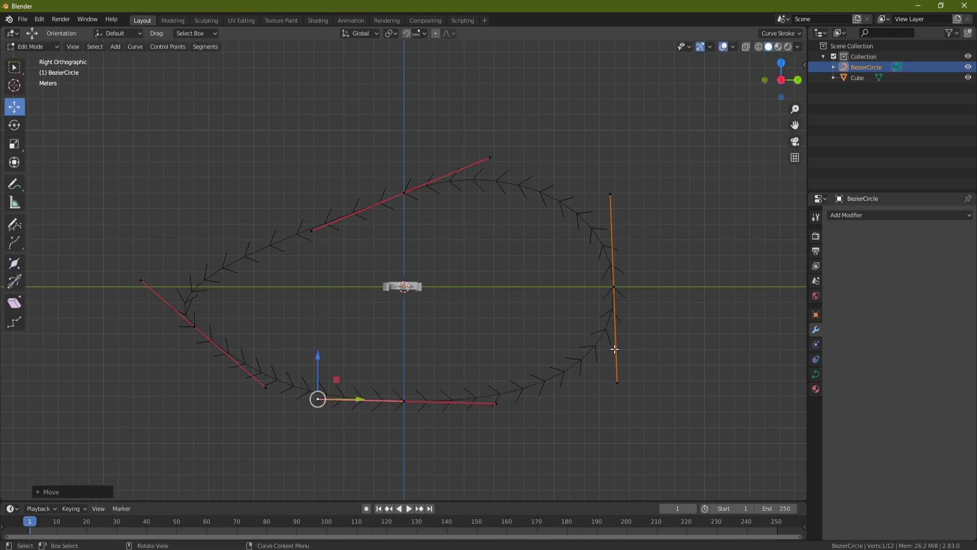
pyautogui.click(619, 382)
pyautogui.moveTo(621, 349); pyautogui.dragTo(621, 385)
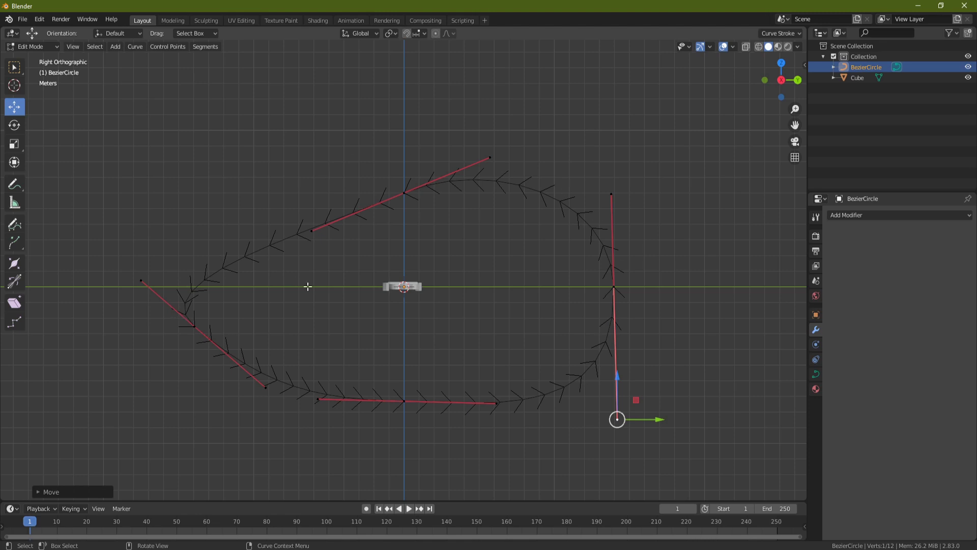
pyautogui.press('Tab')
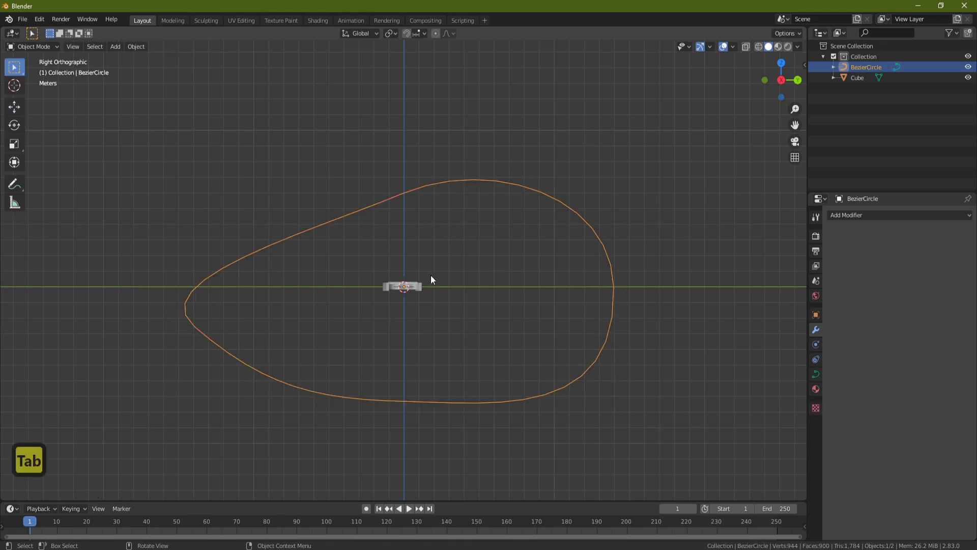
# Step: Select the slab link at the centre of the curve and add an Array modifier to it
pyautogui.click(422, 285)
pyautogui.moveTo(356, 225); pyautogui.dragTo(421, 284, button='middle')
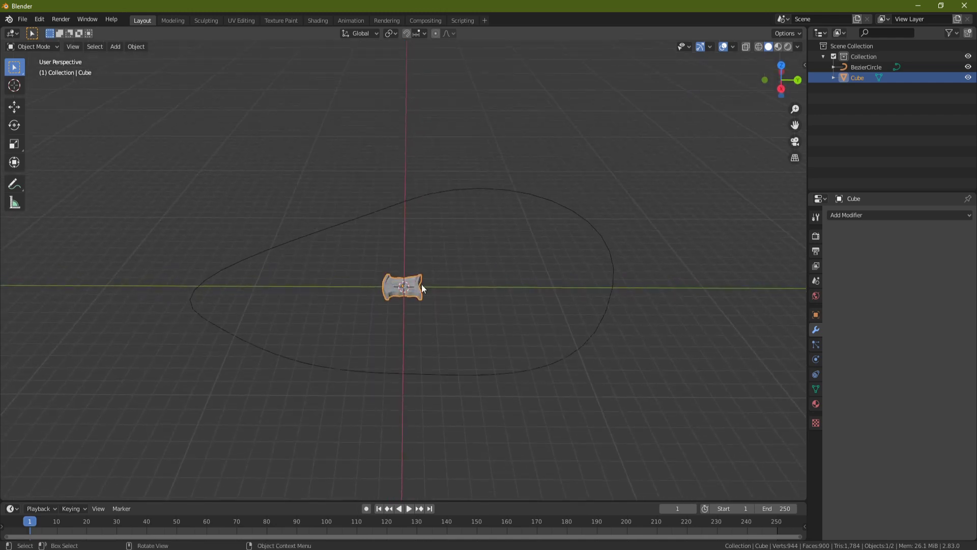
pyautogui.click(859, 216)
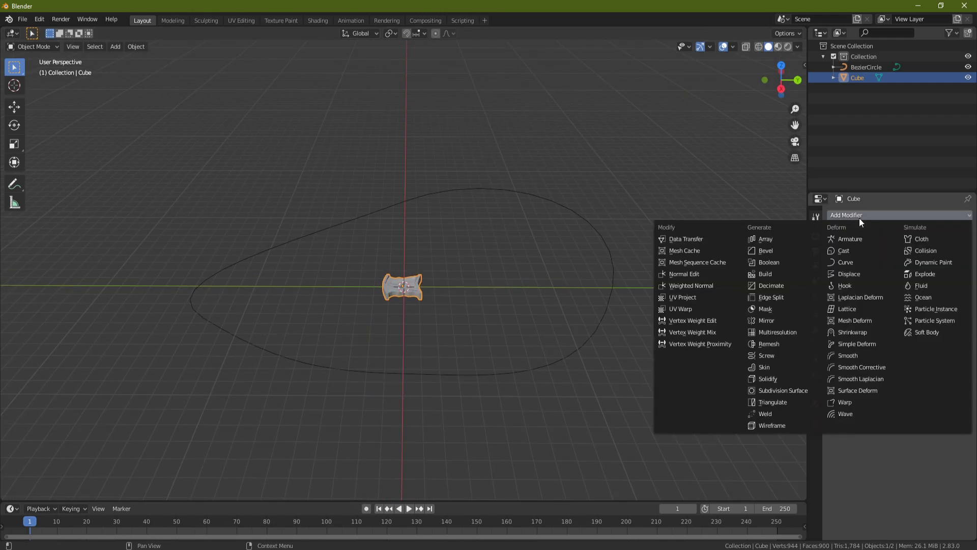
pyautogui.click(781, 240)
# Step: Set the Array's relative offset to 0 in X and -1.1 in Y so the links repeat lengthwise
pyautogui.moveTo(435, 297); pyautogui.dragTo(425, 303, button='middle')
pyautogui.scroll(3, 430, 305)
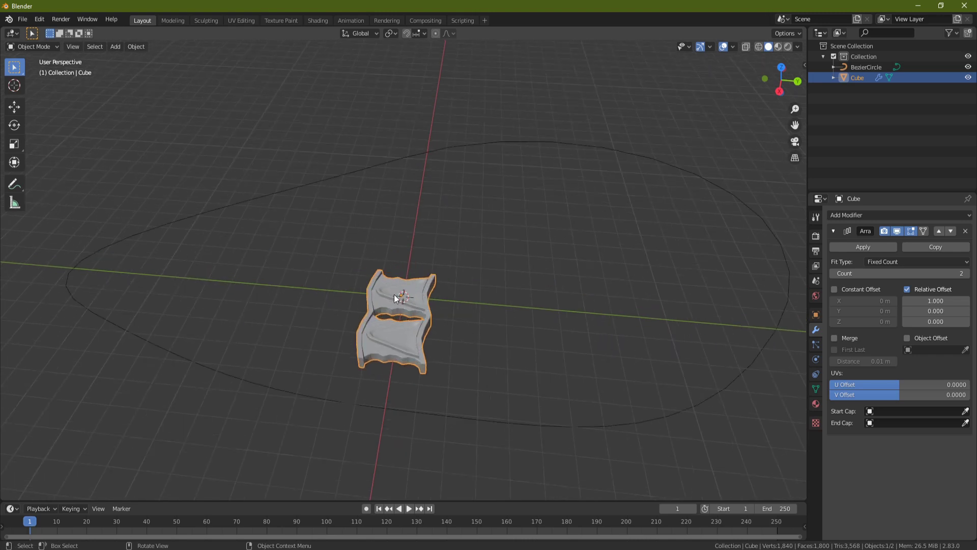
pyautogui.moveTo(400, 314); pyautogui.dragTo(473, 309, button='middle')
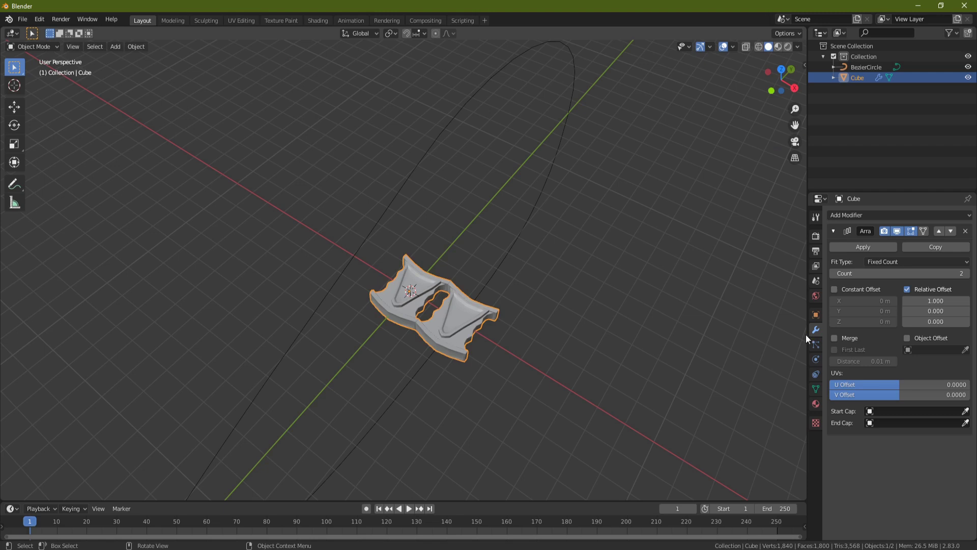
pyautogui.click(933, 300)
pyautogui.write('0')
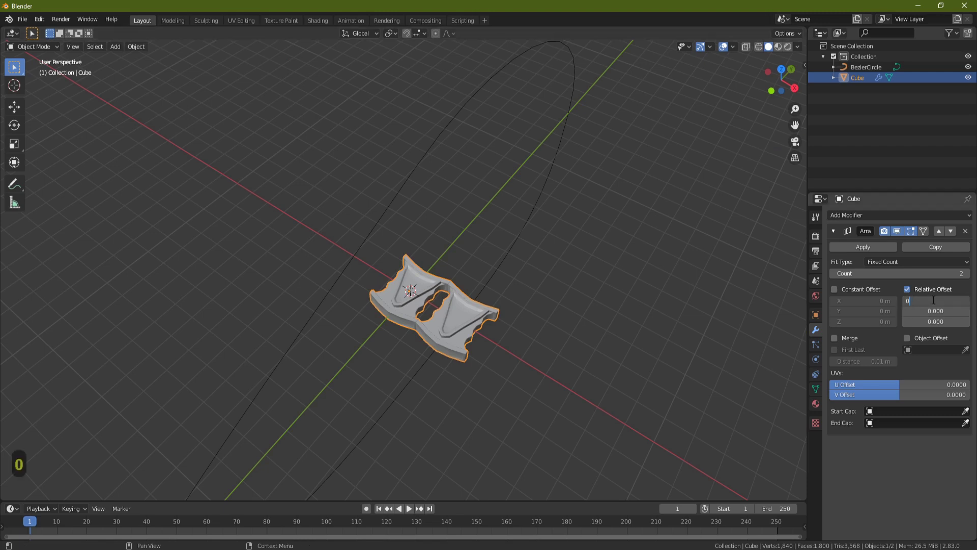
pyautogui.press('Return')
pyautogui.moveTo(935, 311); pyautogui.dragTo(905, 311)
# Step: Raise the Array count to 5 links
pyautogui.moveTo(661, 306); pyautogui.dragTo(445, 290, button='middle')
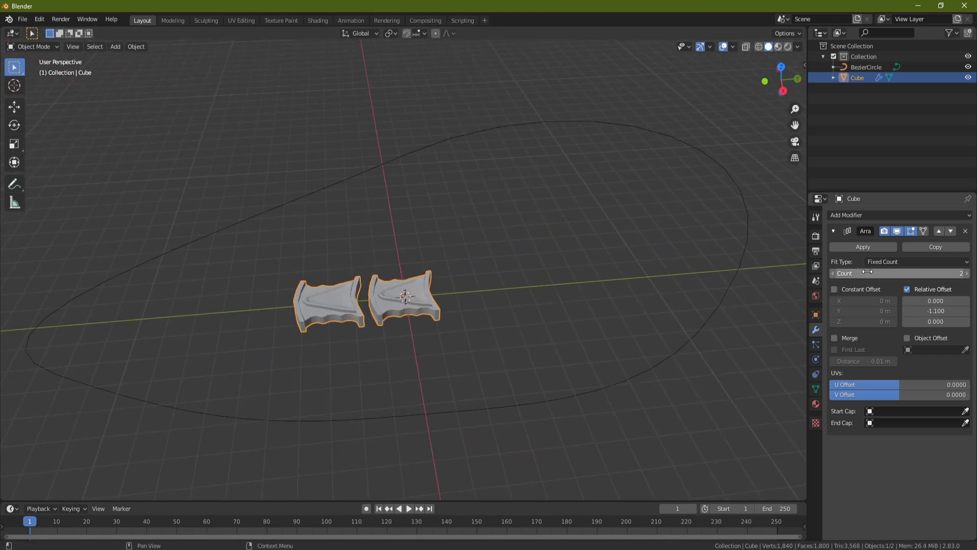
pyautogui.click(968, 273)
pyautogui.click(967, 273)
pyautogui.click(968, 273)
pyautogui.scroll(-4, 376, 292)
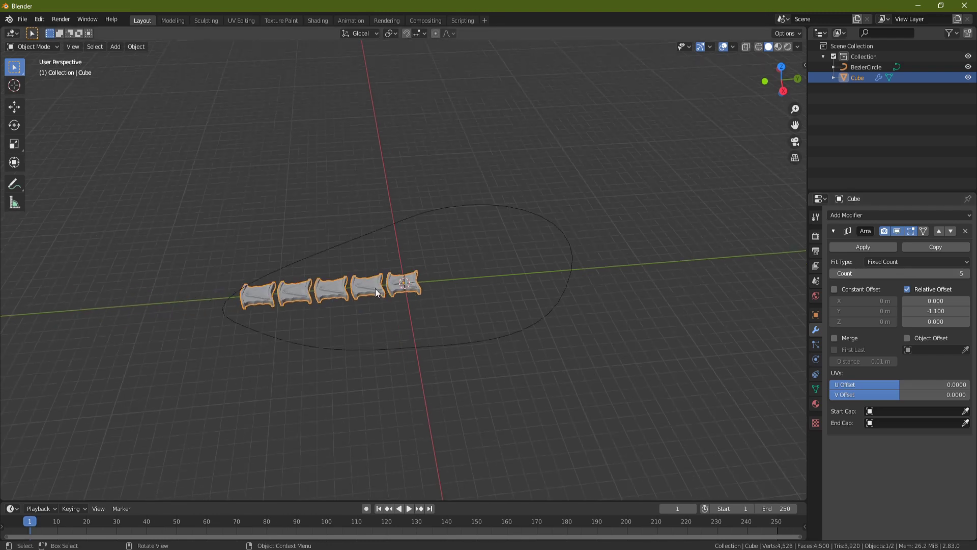
pyautogui.scroll(4, 355, 294)
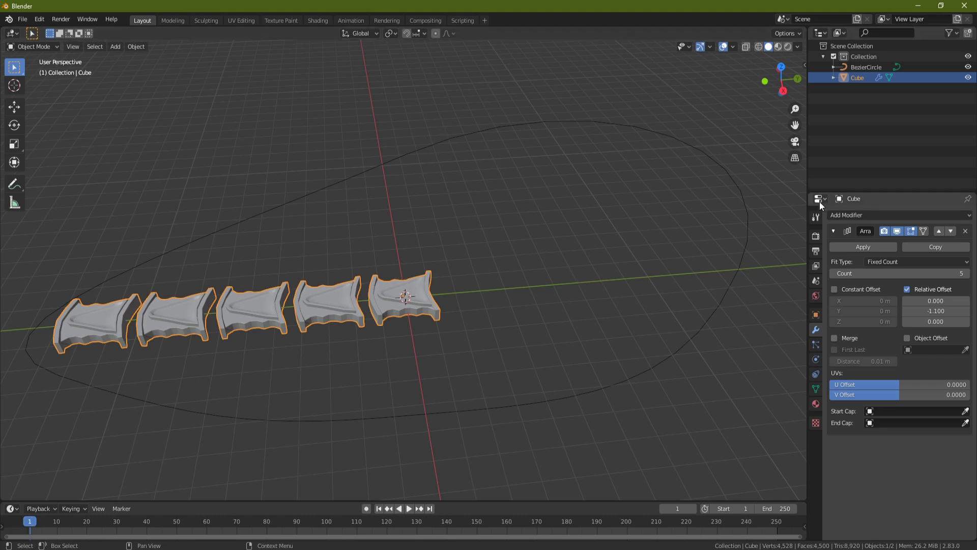
# Step: Add a Curve modifier to the link array with BezierCircle as its object and -Y as the deformation axis
pyautogui.click(860, 214)
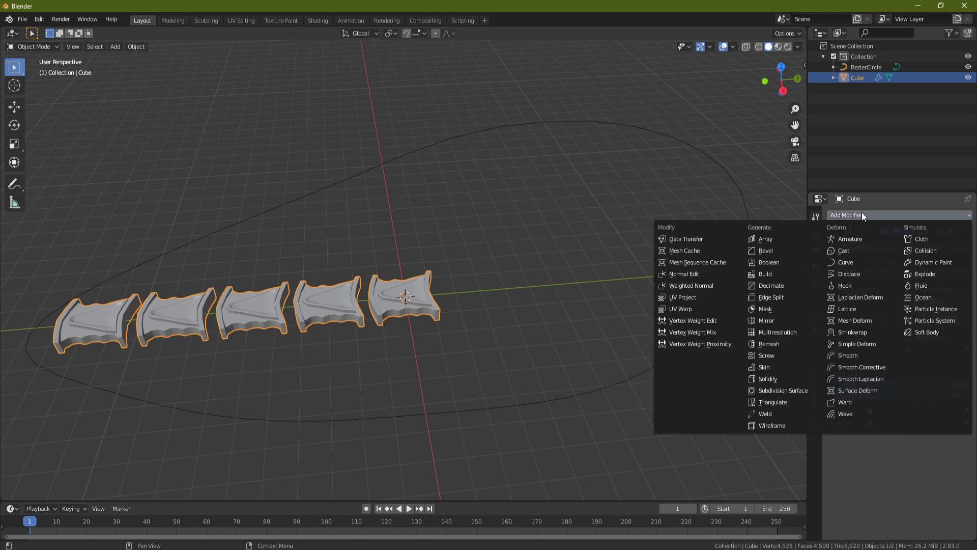
pyautogui.click(853, 263)
pyautogui.scroll(-3, 538, 351)
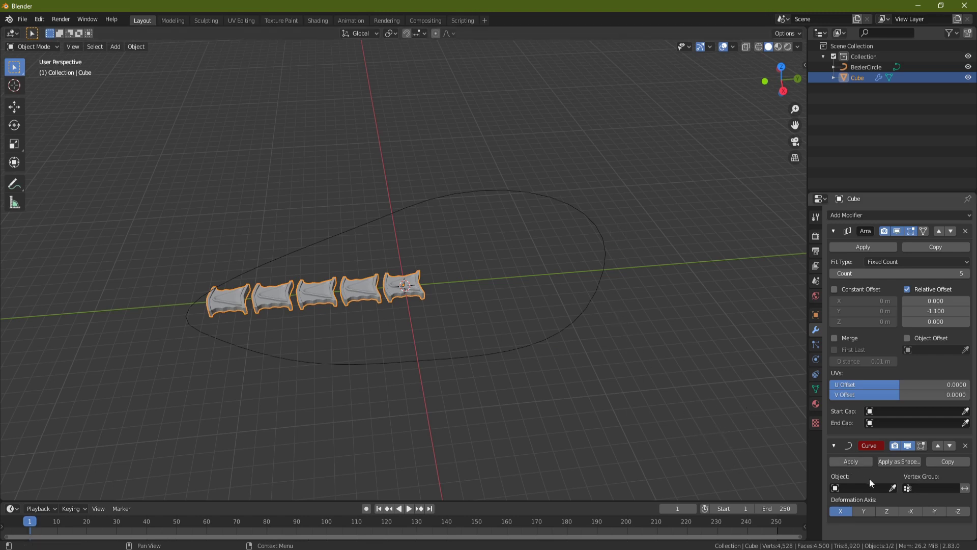
pyautogui.click(893, 487)
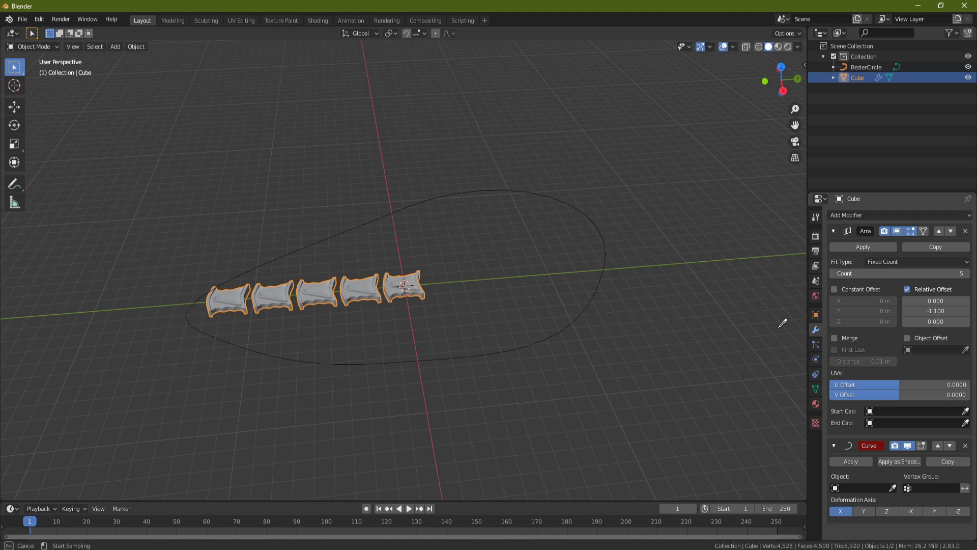
pyautogui.click(583, 206)
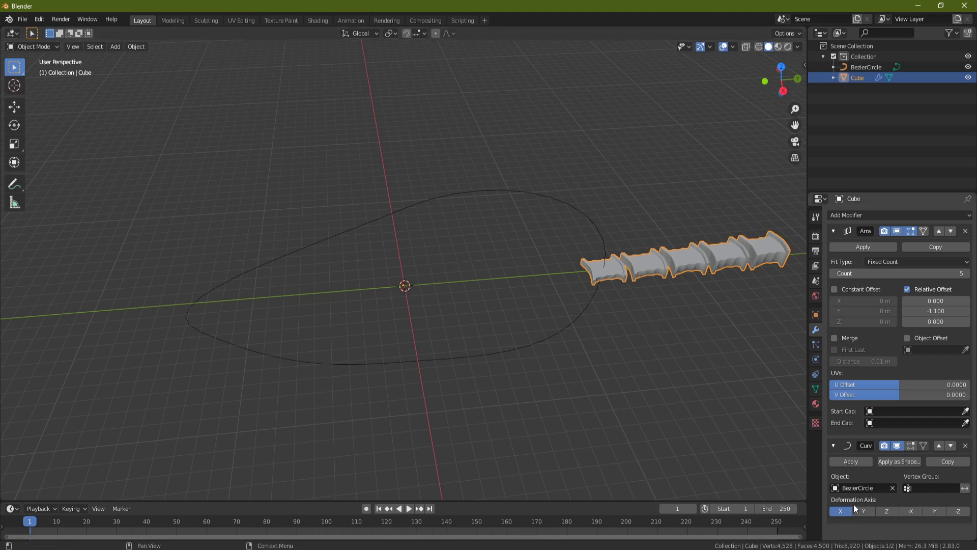
pyautogui.click(935, 511)
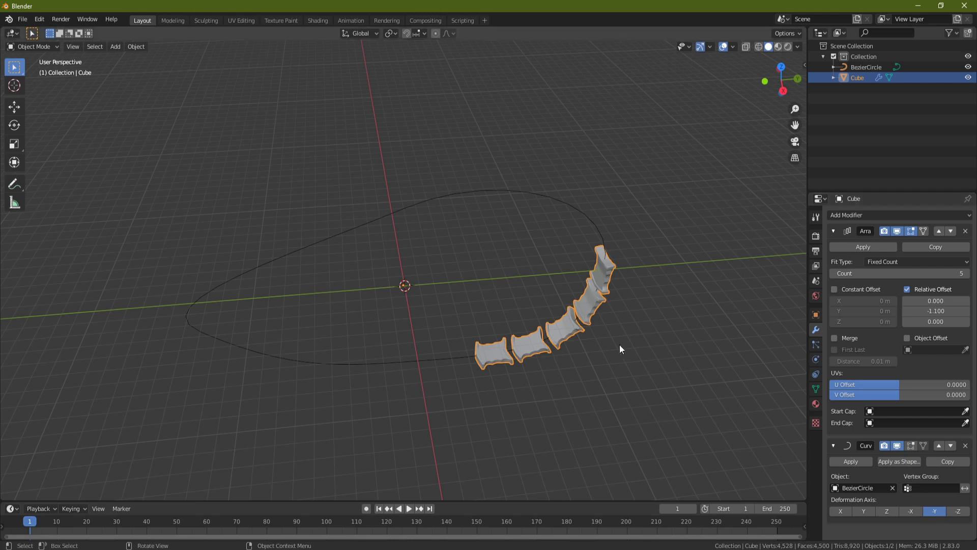
pyautogui.moveTo(619, 344); pyautogui.dragTo(594, 319, button='middle')
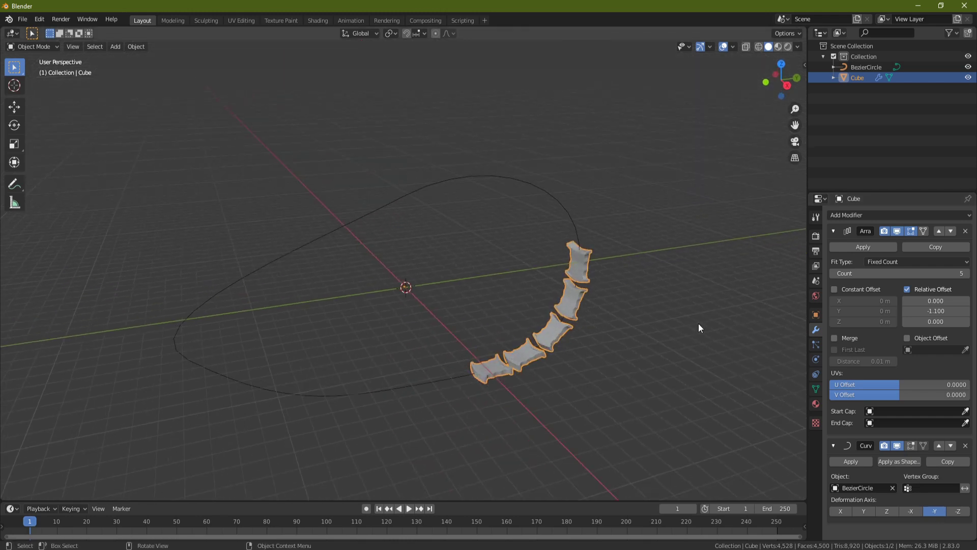
# Step: Increase the Array count to 24 so the links fill the whole closed curve
pyautogui.click(970, 274)
pyautogui.click(970, 275)
pyautogui.click(969, 275)
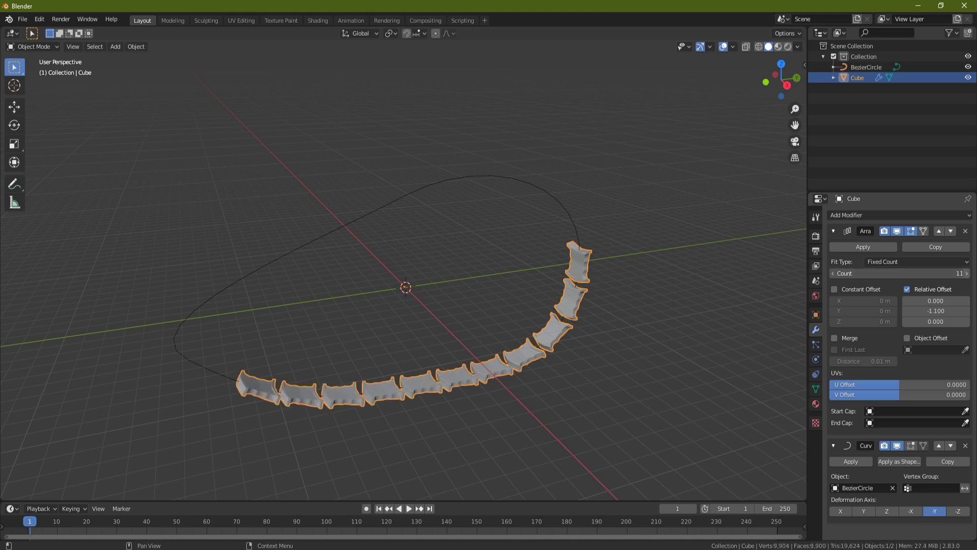
pyautogui.click(970, 275)
pyautogui.click(969, 275)
pyautogui.click(970, 274)
pyautogui.click(970, 275)
pyautogui.click(970, 274)
pyautogui.click(970, 275)
pyautogui.click(970, 275)
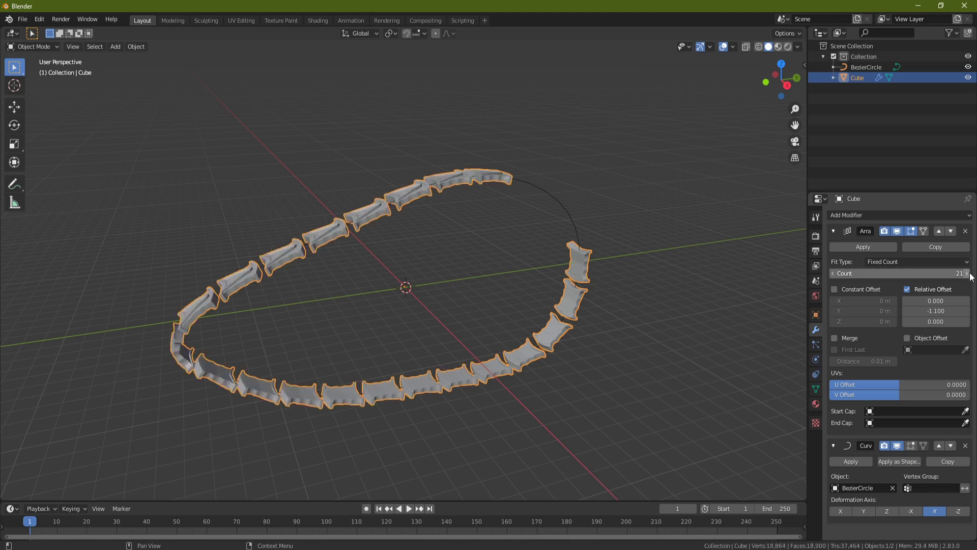
pyautogui.click(970, 275)
pyautogui.click(970, 275)
pyautogui.click(969, 275)
pyautogui.click(970, 274)
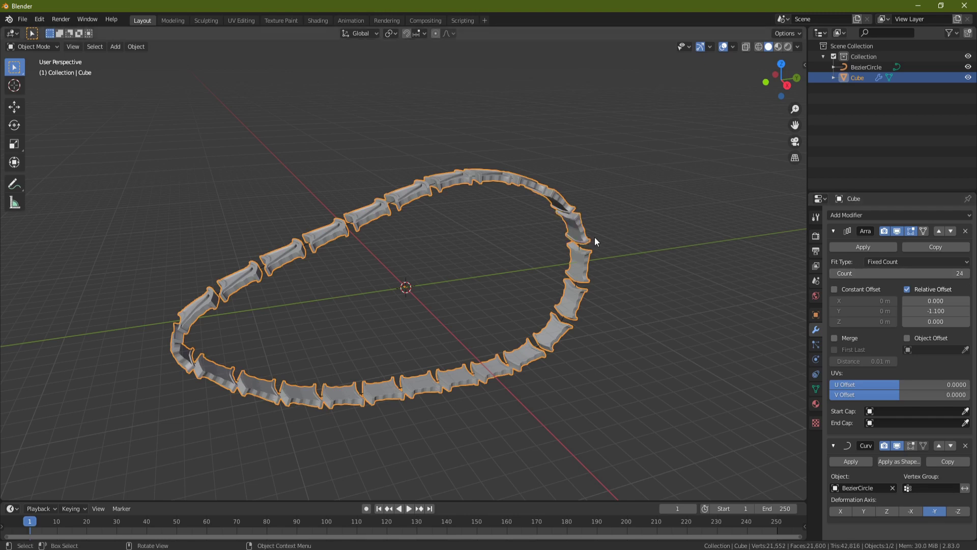
pyautogui.moveTo(499, 289); pyautogui.dragTo(514, 267, button='middle')
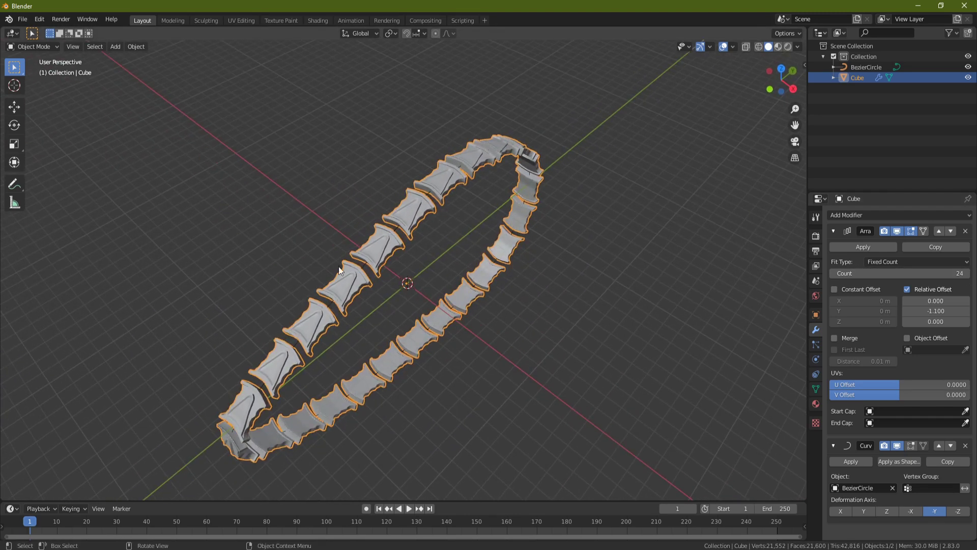
pyautogui.moveTo(621, 283); pyautogui.dragTo(579, 276, button='middle')
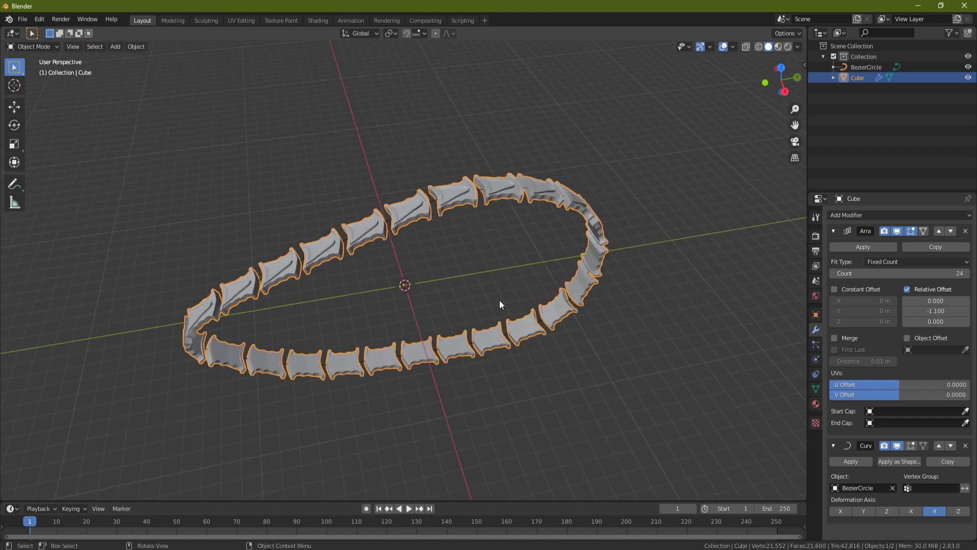
# Step: In Edit Mode, rotate the link's entire mesh 180° about Z, and inspect the track back in Object Mode
pyautogui.press('Tab')
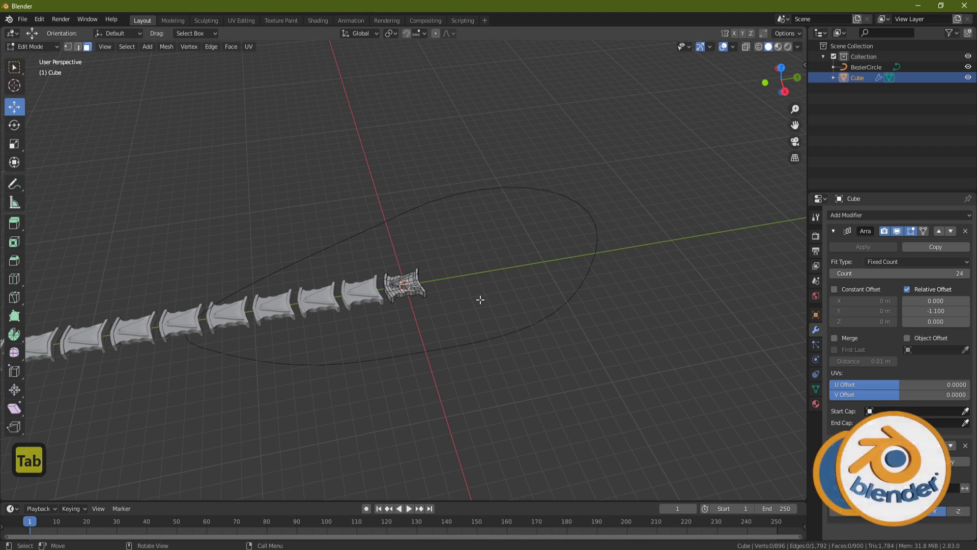
pyautogui.scroll(4, 455, 285)
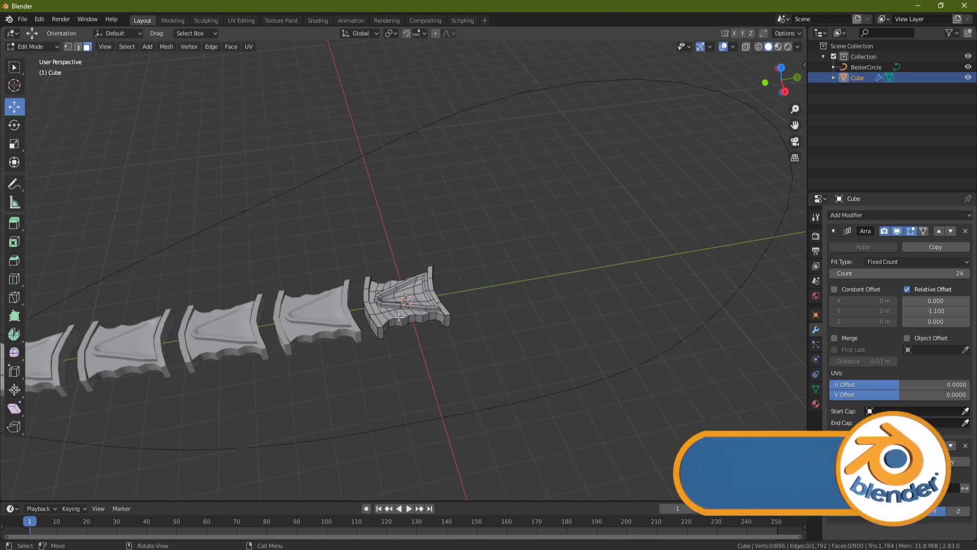
pyautogui.press('a')
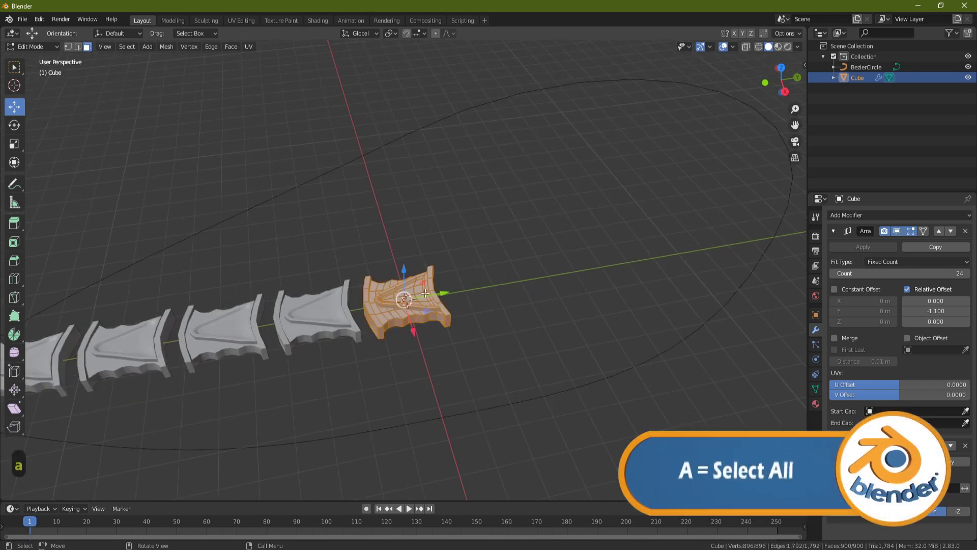
pyautogui.write('rz18')
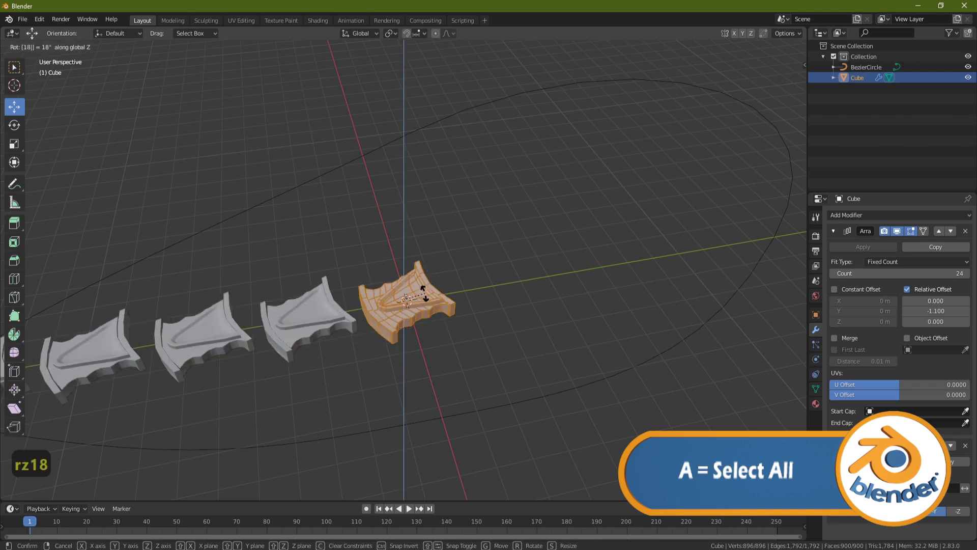
pyautogui.write('0')
pyautogui.press('Return')
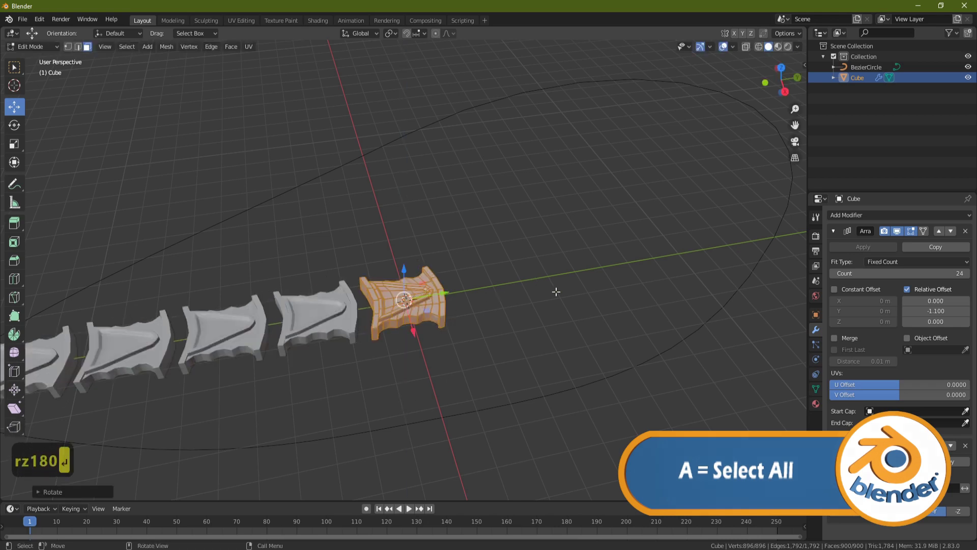
pyautogui.press('Tab')
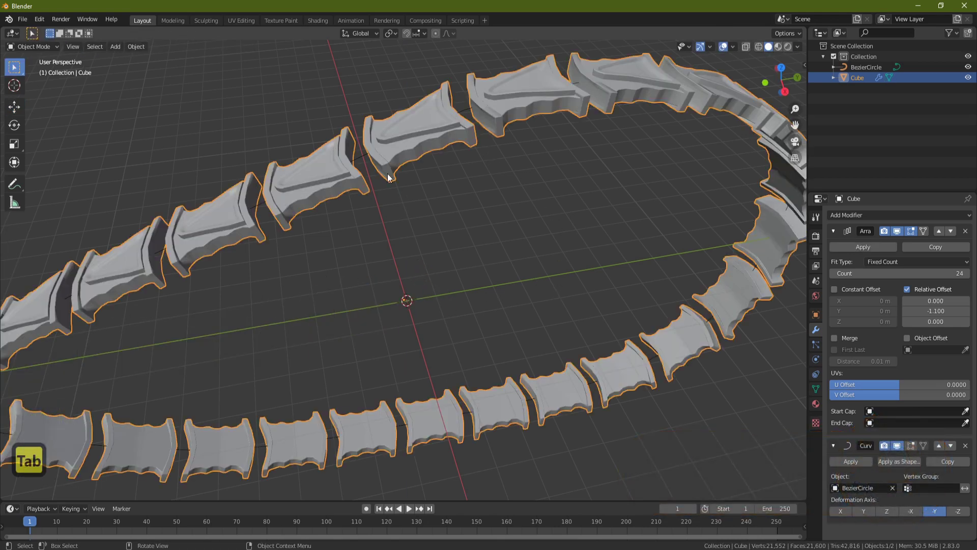
pyautogui.scroll(-3, 399, 178)
pyautogui.moveTo(439, 187); pyautogui.dragTo(424, 226, button='middle')
pyautogui.scroll(2, 397, 229)
pyautogui.scroll(-3, 408, 239)
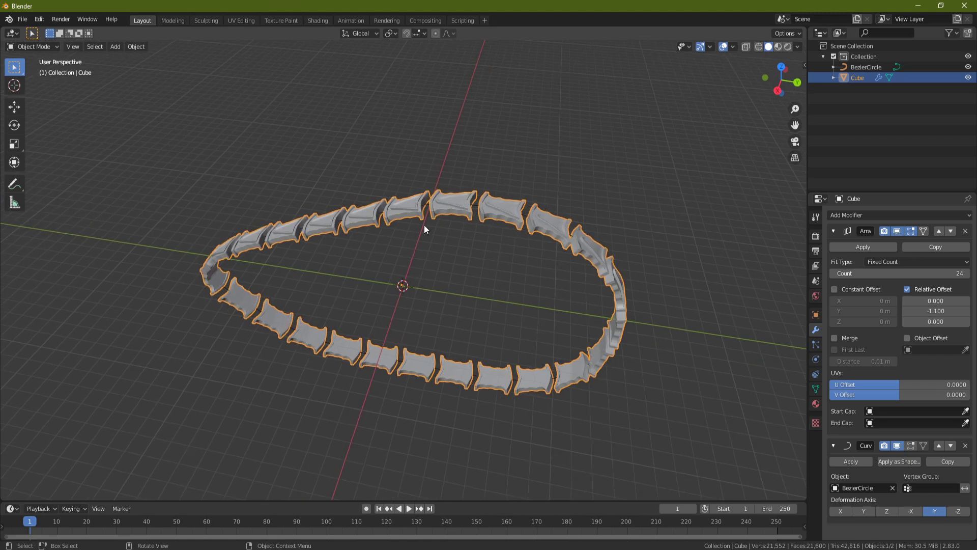
# Step: In Edit Mode, extrude the two outer faces on the link's +Y end about 0.25 m to form connecting tabs
pyautogui.press('Tab')
pyautogui.scroll(5, 362, 287)
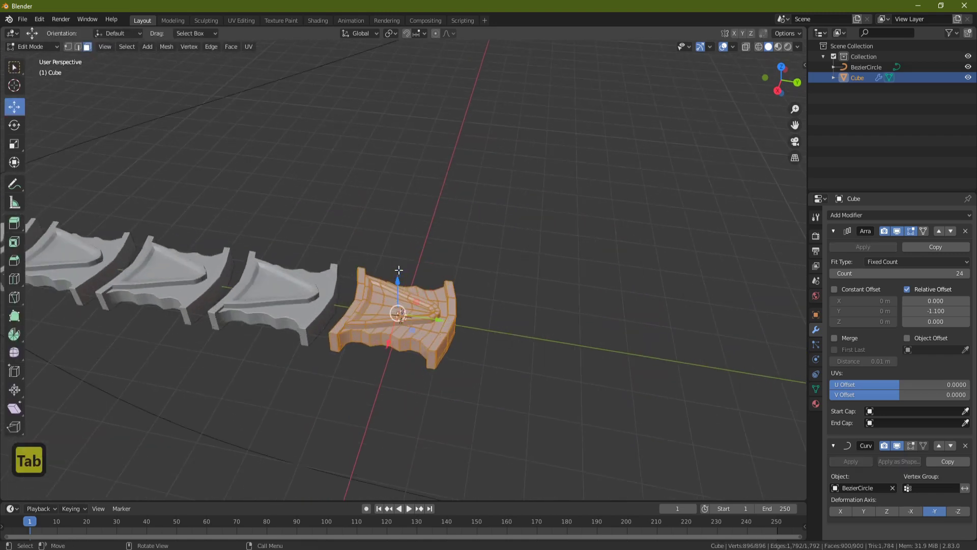
pyautogui.moveTo(474, 301); pyautogui.dragTo(244, 143, button='middle')
pyautogui.click(389, 305)
pyautogui.moveTo(390, 305); pyautogui.dragTo(506, 329, button='middle')
pyautogui.keyDown('shift'); pyautogui.click(411, 282); pyautogui.keyUp('shift')
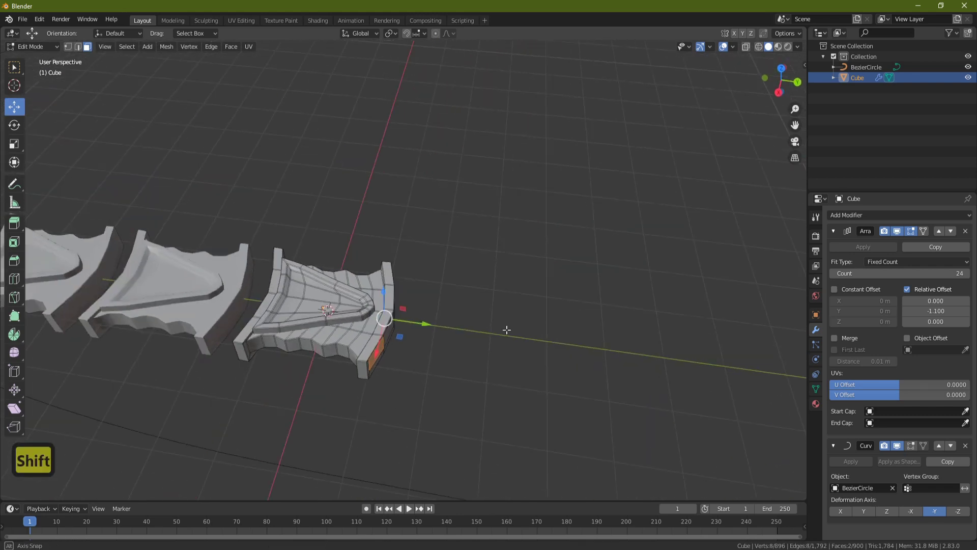
pyautogui.press('e')
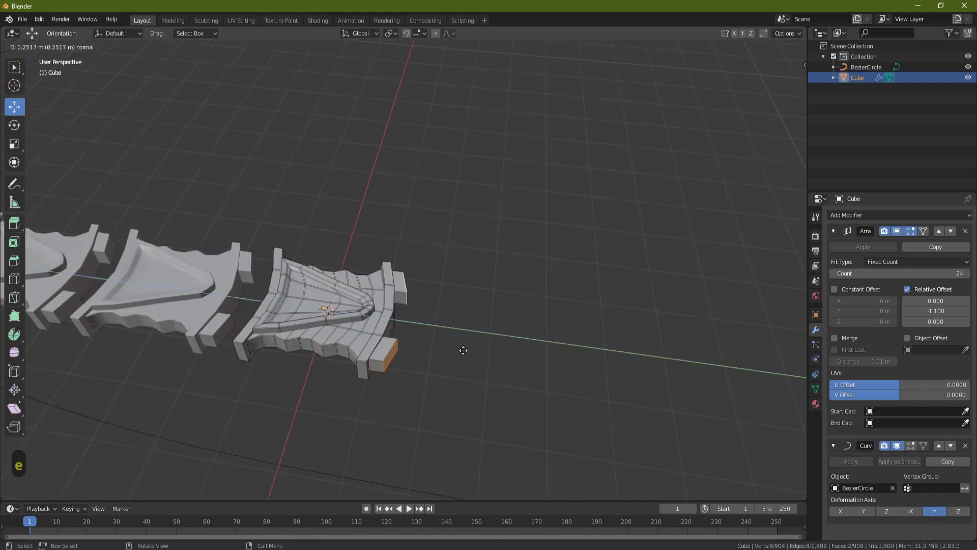
pyautogui.click(470, 351)
# Step: Set the Array's relative Y offset to -0.900 so the tabs meet the neighbouring links, and return to Object Mode
pyautogui.keyDown('shift'); pyautogui.moveTo(211, 315); pyautogui.dragTo(282, 287, button='middle'); pyautogui.keyUp('shift')
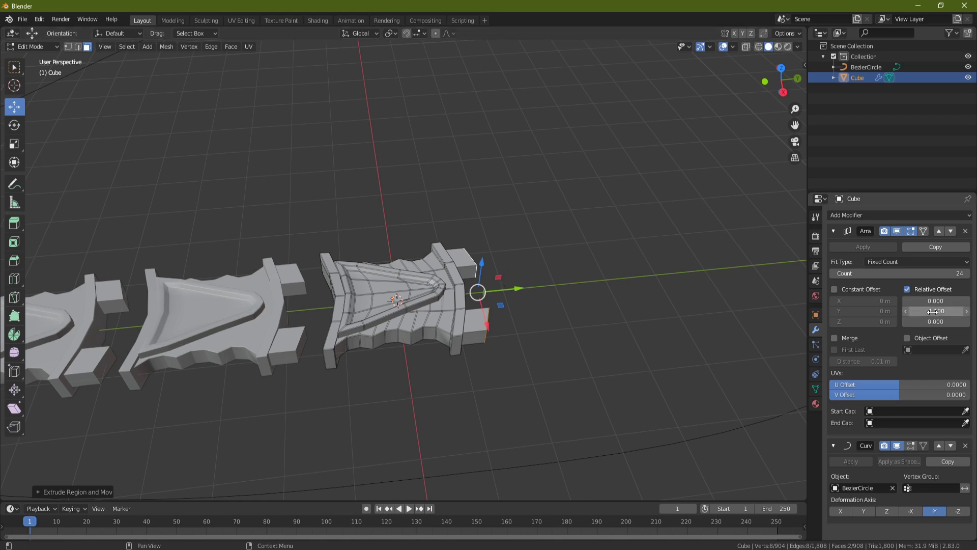
pyautogui.moveTo(903, 310); pyautogui.dragTo(967, 316)
pyautogui.click(967, 315)
pyautogui.click(966, 315)
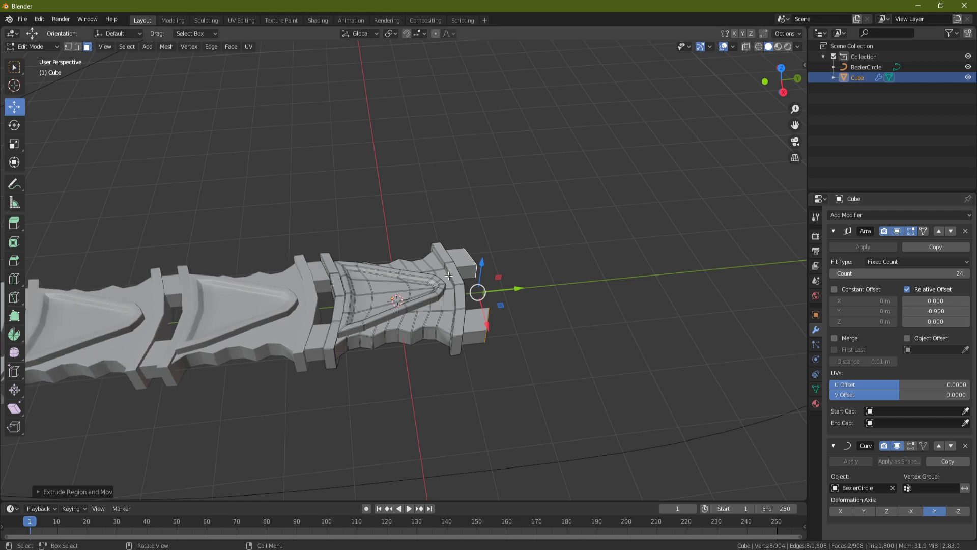
pyautogui.press('Tab')
pyautogui.scroll(-5, 448, 276)
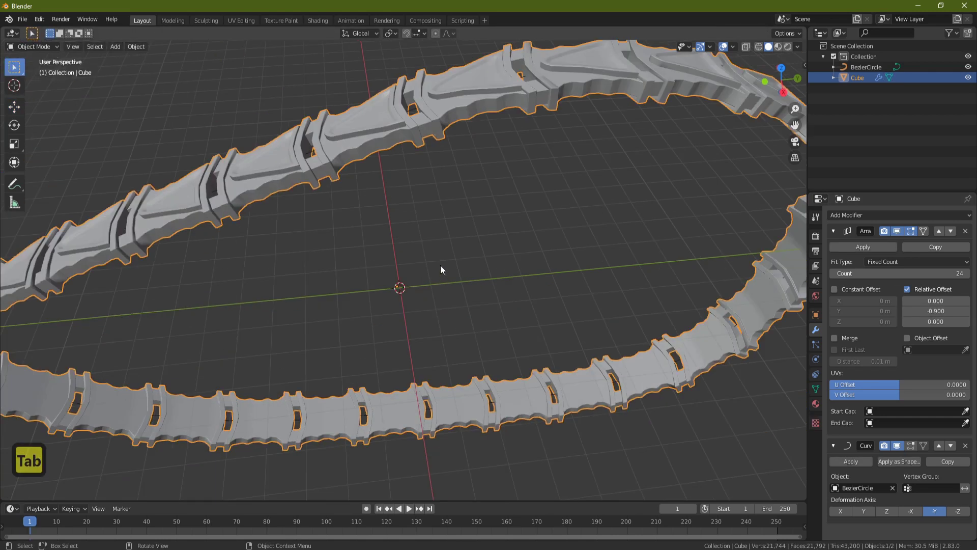
pyautogui.moveTo(441, 249); pyautogui.dragTo(441, 188, button='middle')
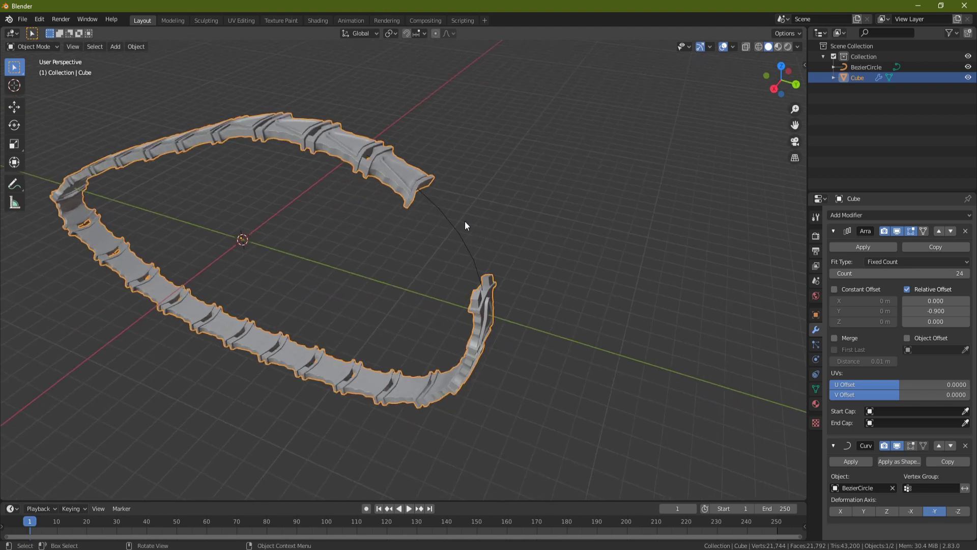
# Step: Increase the Array count to 26 to close the gap in the track loop
pyautogui.click(968, 274)
pyautogui.click(969, 274)
pyautogui.moveTo(542, 275); pyautogui.dragTo(499, 258, button='middle')
pyautogui.scroll(5, 500, 263)
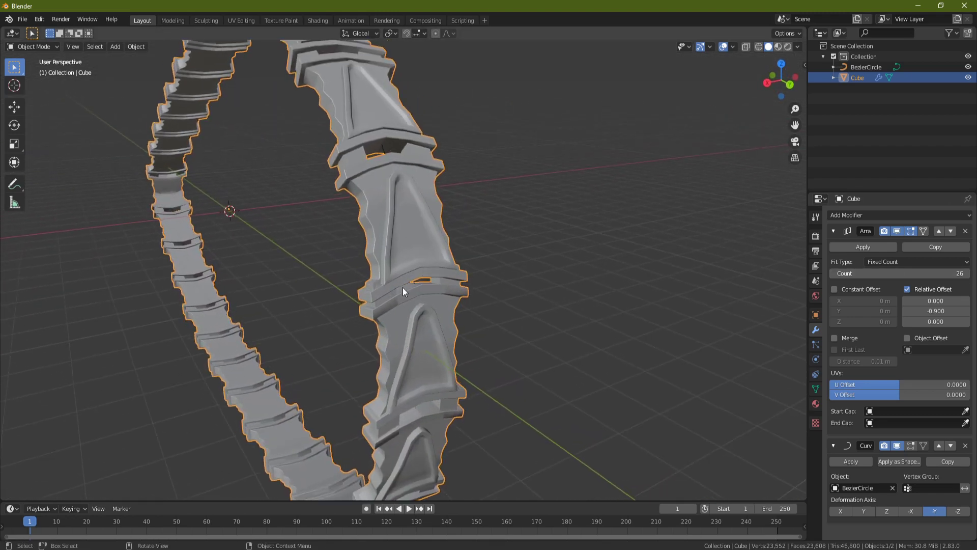
# Step: Set the Array's relative Y offset to 0.895 and inspect how the links join around the loop
pyautogui.moveTo(413, 170); pyautogui.dragTo(347, 141, button='middle')
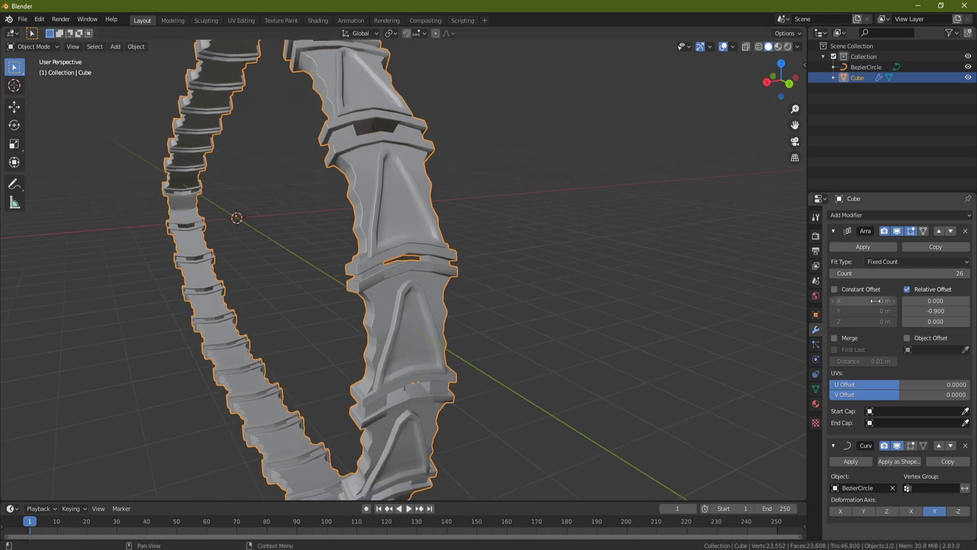
pyautogui.moveTo(938, 310); pyautogui.dragTo(932, 310)
pyautogui.click(932, 310)
pyautogui.write('0.895')
pyautogui.press('Return')
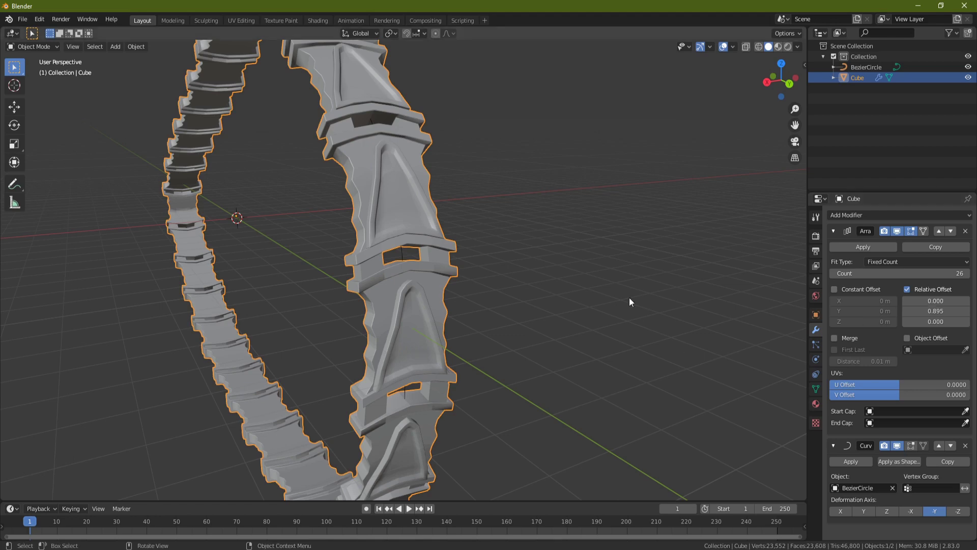
pyautogui.scroll(-4, 529, 322)
pyautogui.moveTo(529, 323); pyautogui.dragTo(398, 253, button='middle')
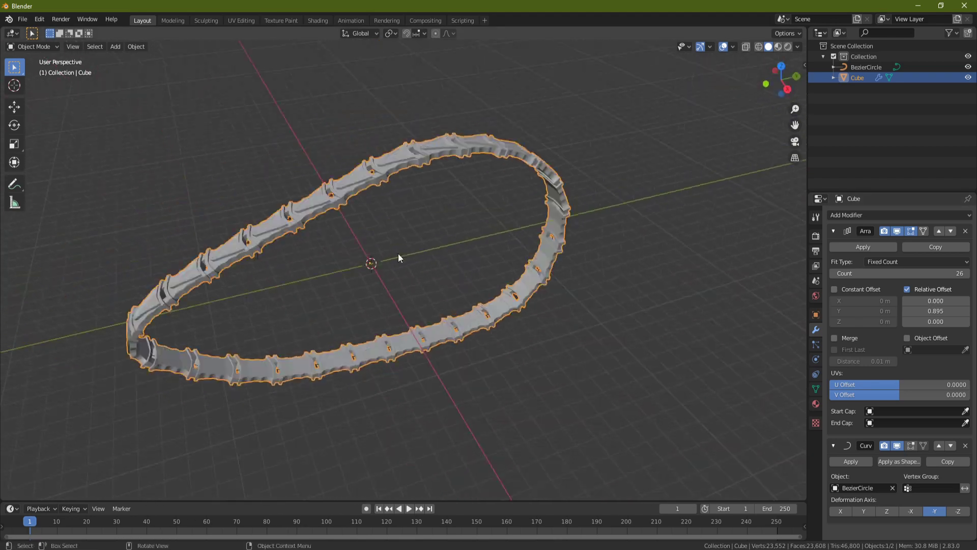
pyautogui.moveTo(300, 226); pyautogui.dragTo(411, 252, button='middle')
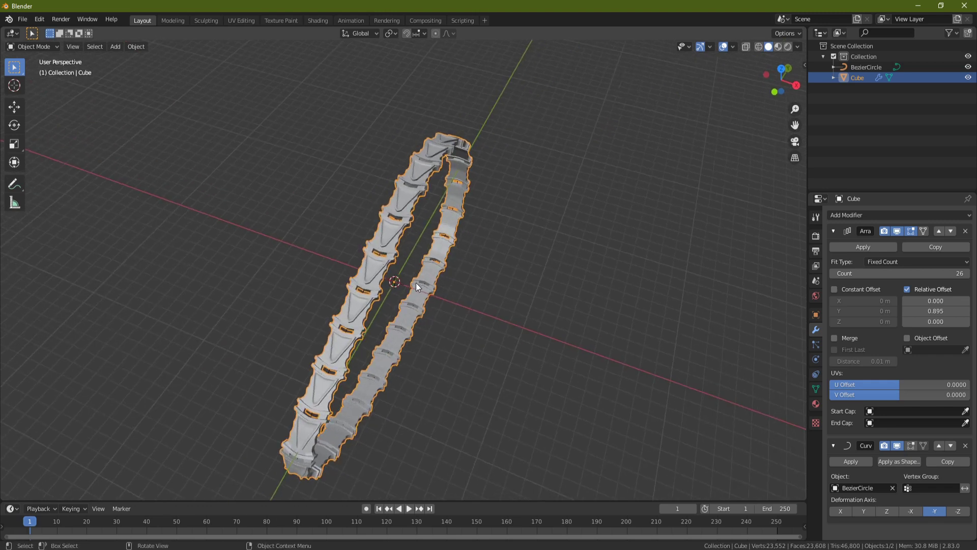
# Step: In Edit Mode, scale the link's entire mesh by about 1.5 along X to widen the track, and return to Object Mode
pyautogui.press('Tab')
pyautogui.press('a')
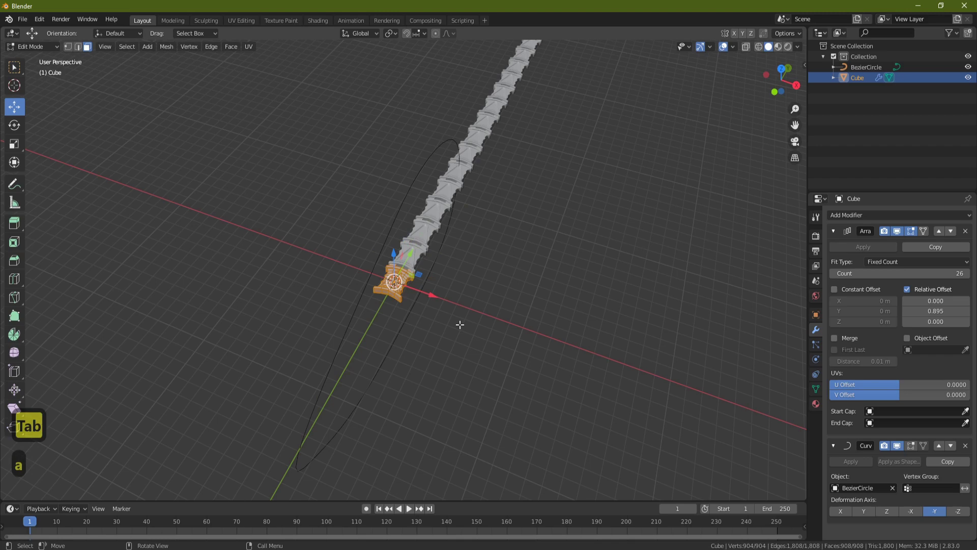
pyautogui.press('s')
pyautogui.press('x')
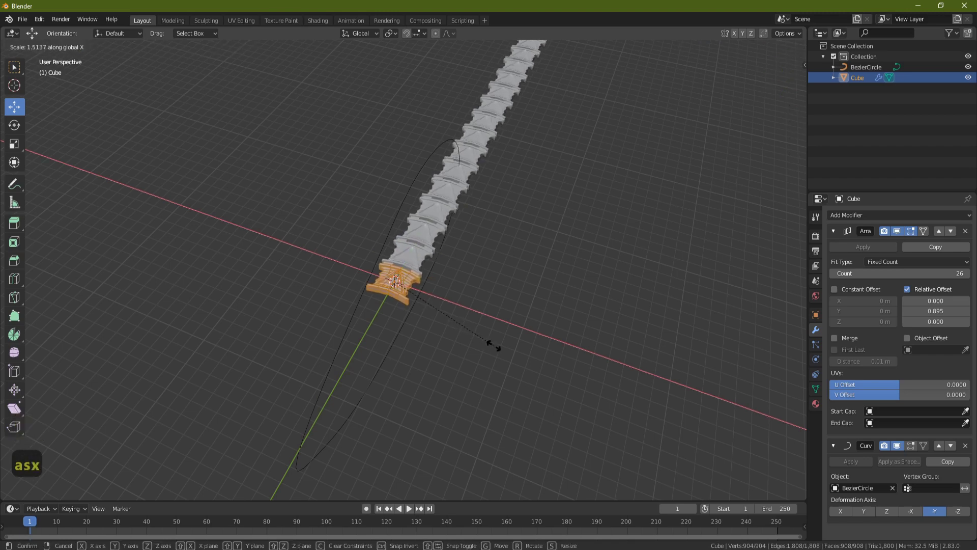
pyautogui.click(494, 346)
pyautogui.press('Tab')
pyautogui.moveTo(493, 327); pyautogui.dragTo(457, 274, button='middle')
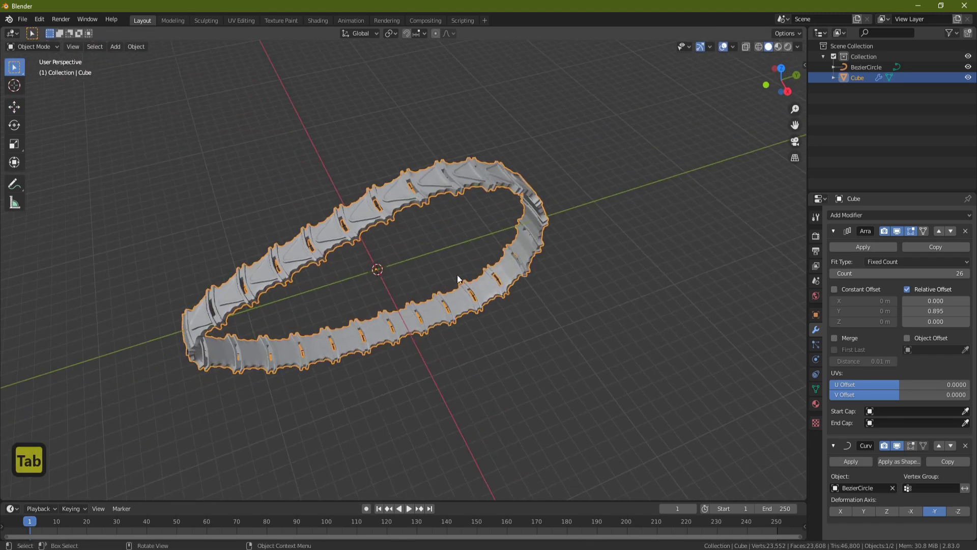
pyautogui.moveTo(243, 305); pyautogui.dragTo(431, 304, button='middle')
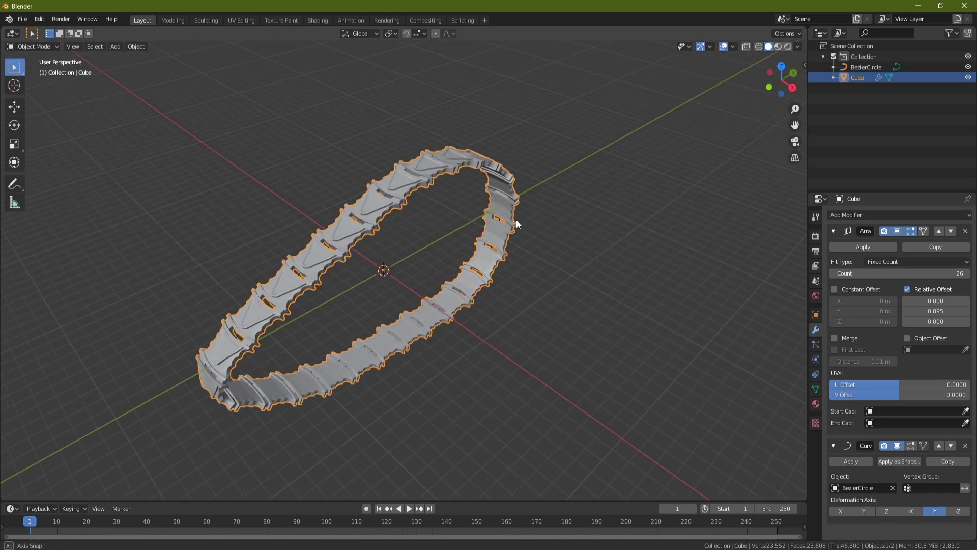
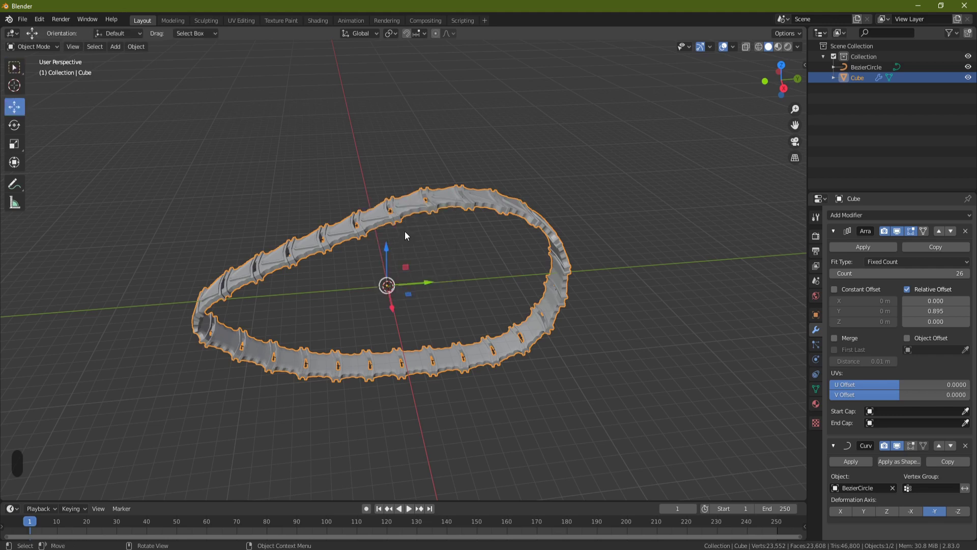
# Step: Insert a Location keyframe for the track object at frame 1
pyautogui.moveTo(462, 280); pyautogui.dragTo(409, 276, button='middle')
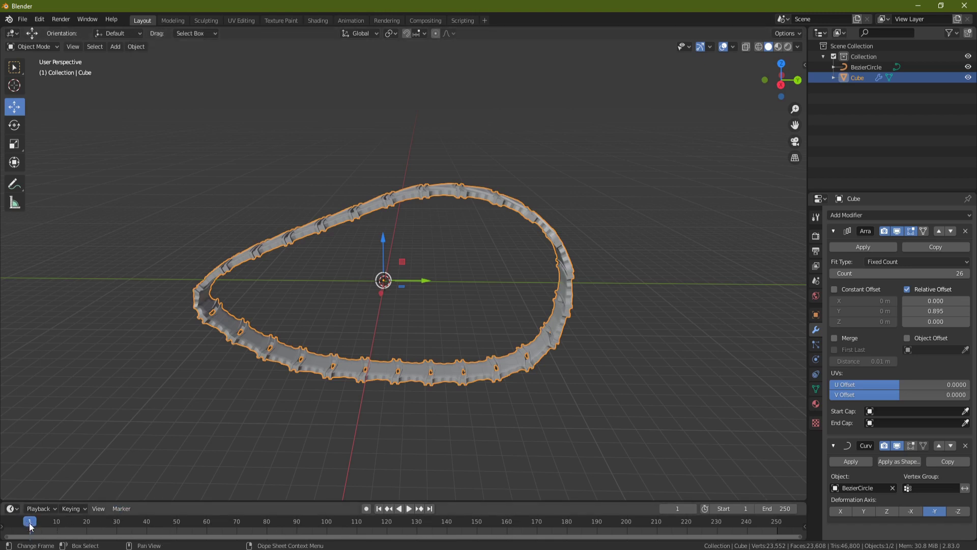
pyautogui.moveTo(30, 524)
pyautogui.mouseDown()
pyautogui.moveTo(133, 524)
pyautogui.moveTo(29, 525)
pyautogui.mouseUp()
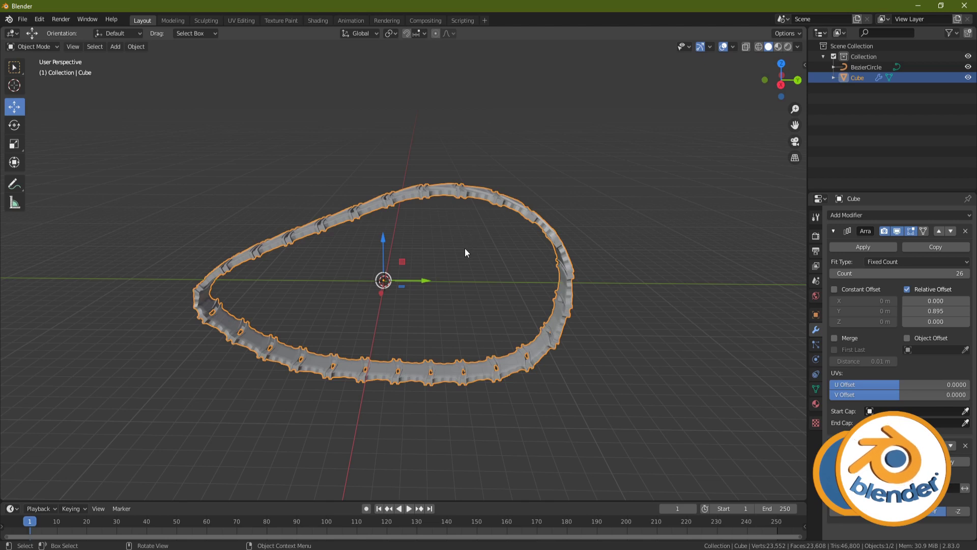
pyautogui.press('i')
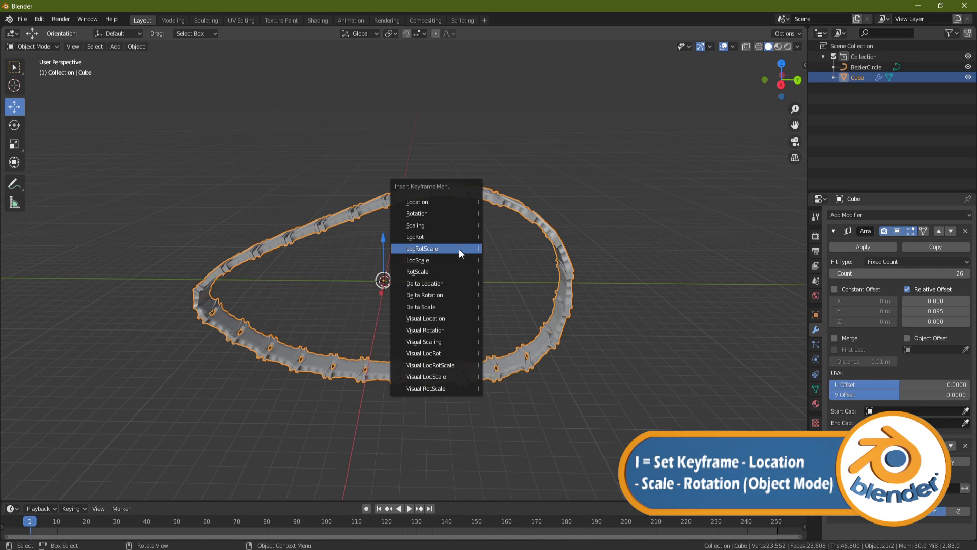
pyautogui.click(438, 201)
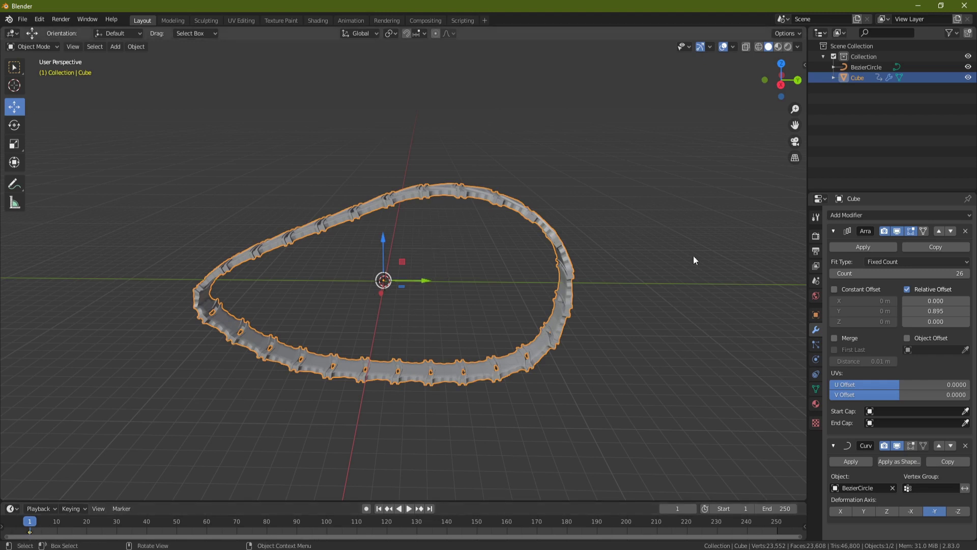
# Step: At frame 30, move the track object 30 m along Y and insert a Location keyframe
pyautogui.scroll(-2, 442, 277)
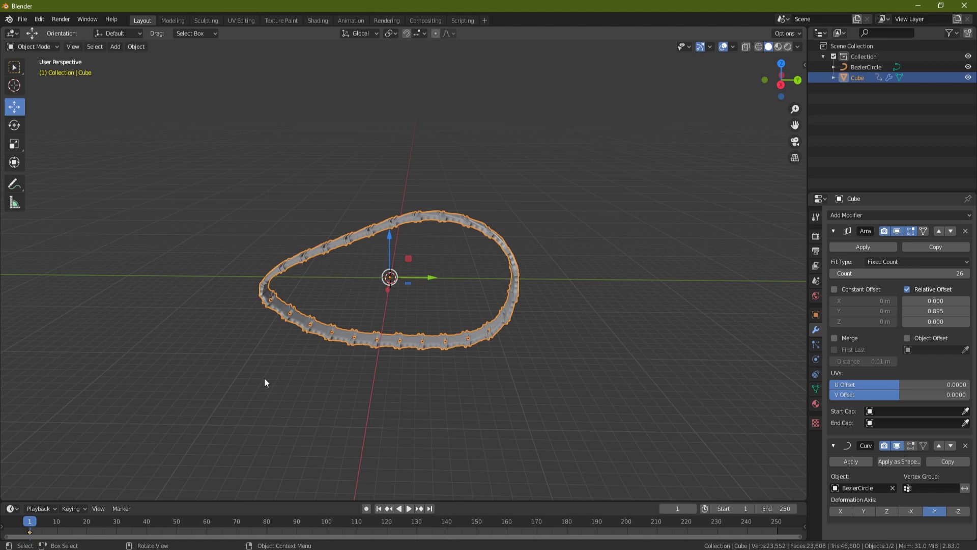
pyautogui.press('space')
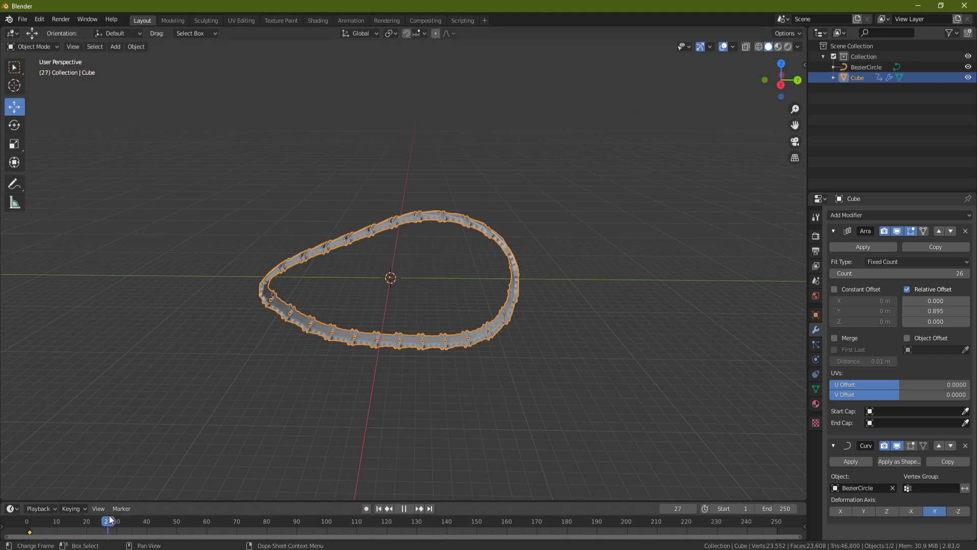
pyautogui.press('space')
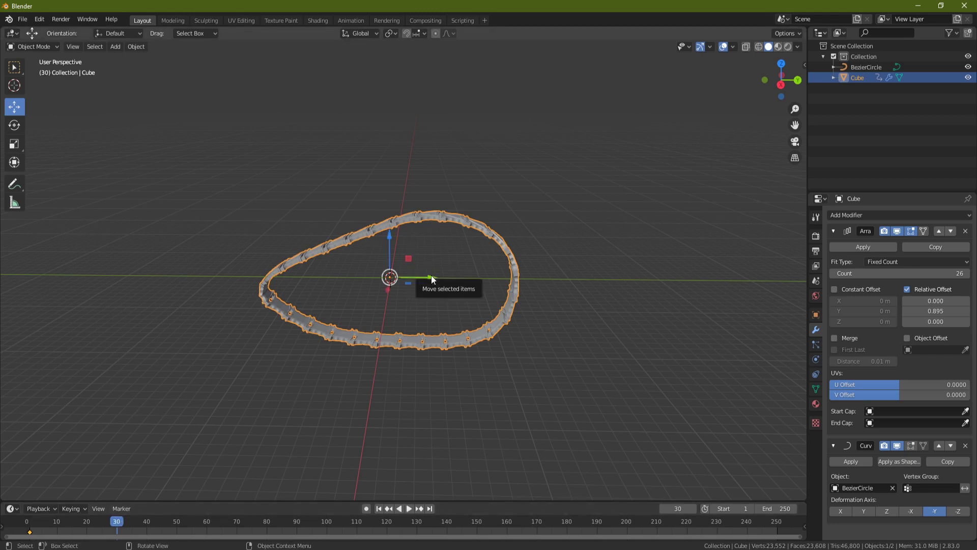
pyautogui.moveTo(431, 277); pyautogui.dragTo(699, 296)
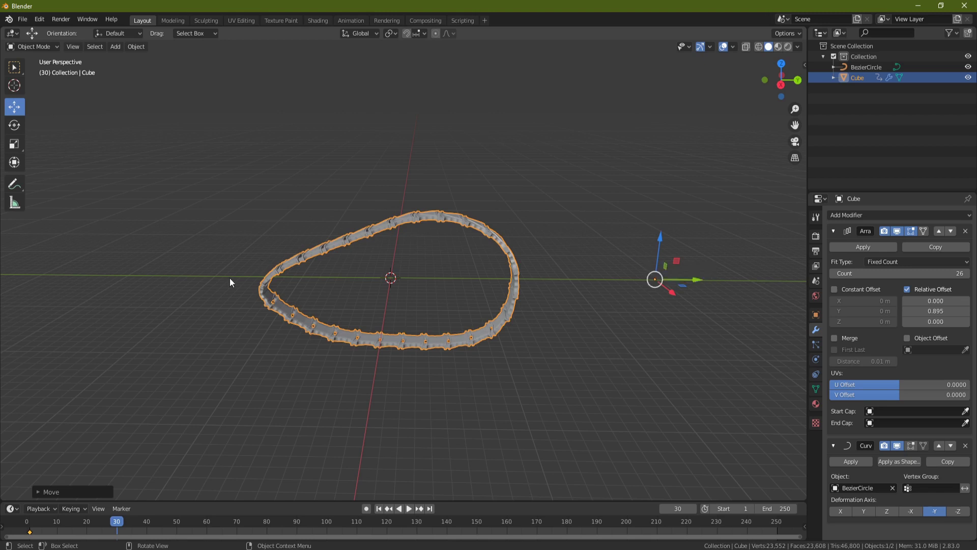
pyautogui.click(39, 491)
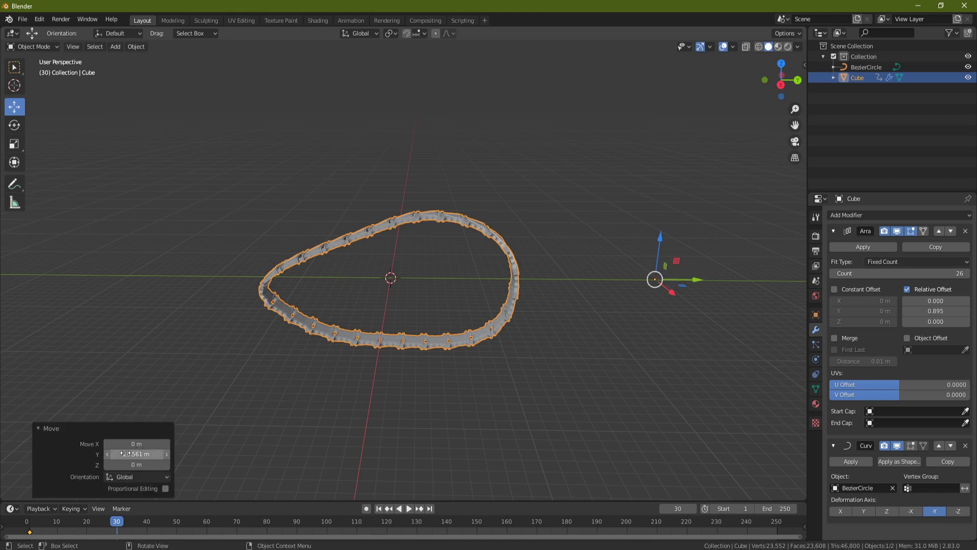
pyautogui.click(166, 453)
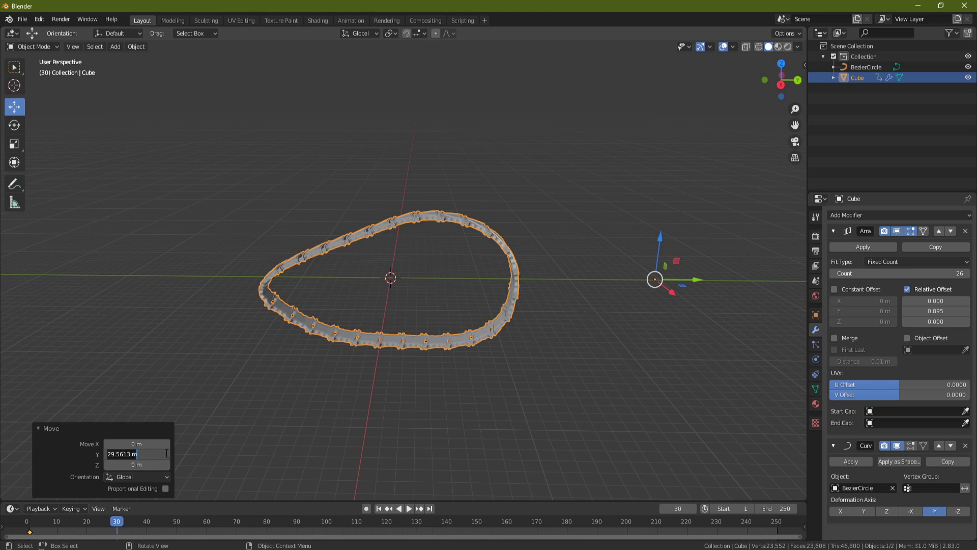
pyautogui.write('30')
pyautogui.press('Return')
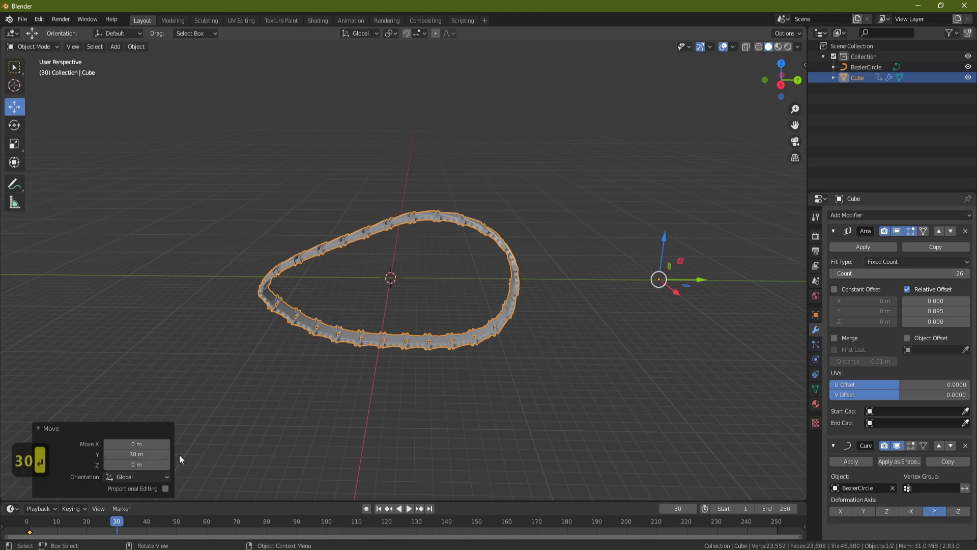
pyautogui.press('i')
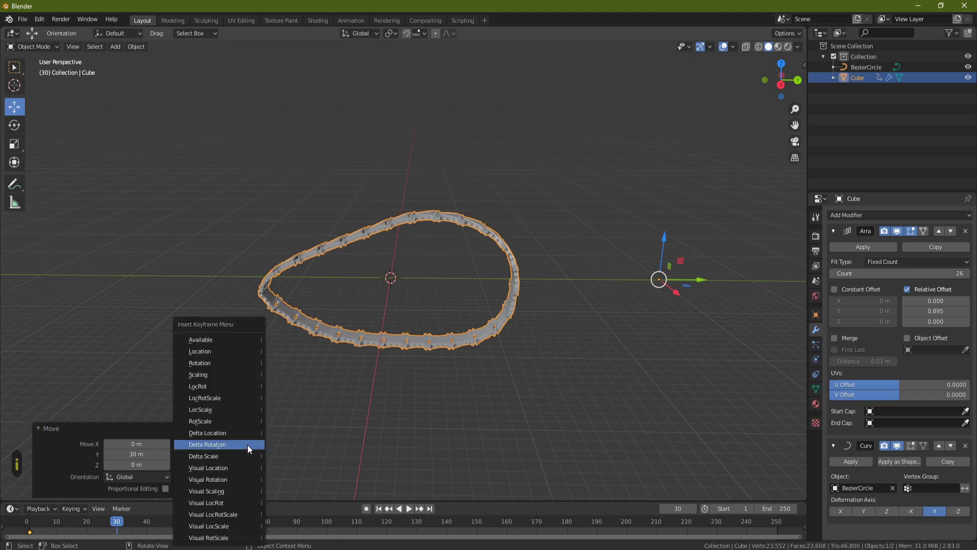
pyautogui.click(221, 350)
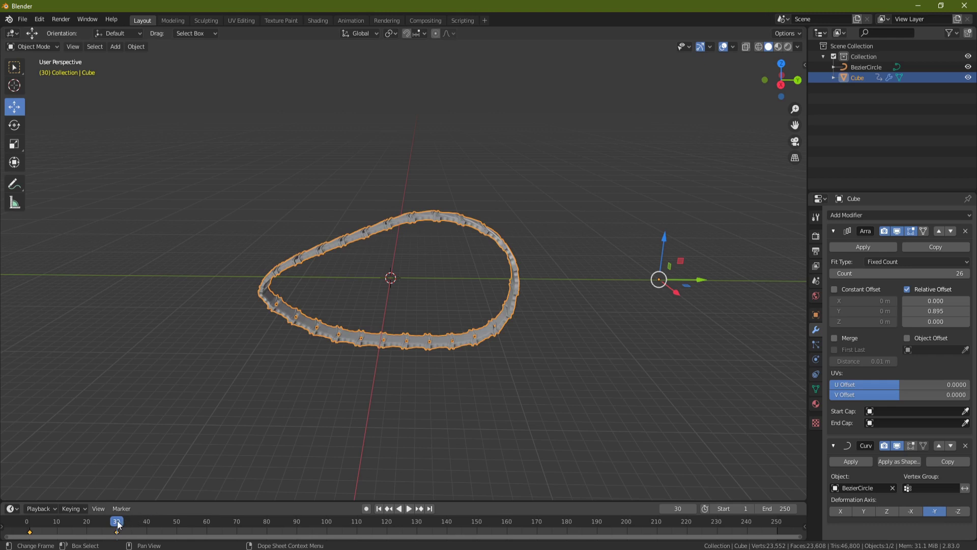
# Step: At frame 60, move the track object another 30 m along Y and insert a Location keyframe
pyautogui.moveTo(118, 524); pyautogui.dragTo(208, 526)
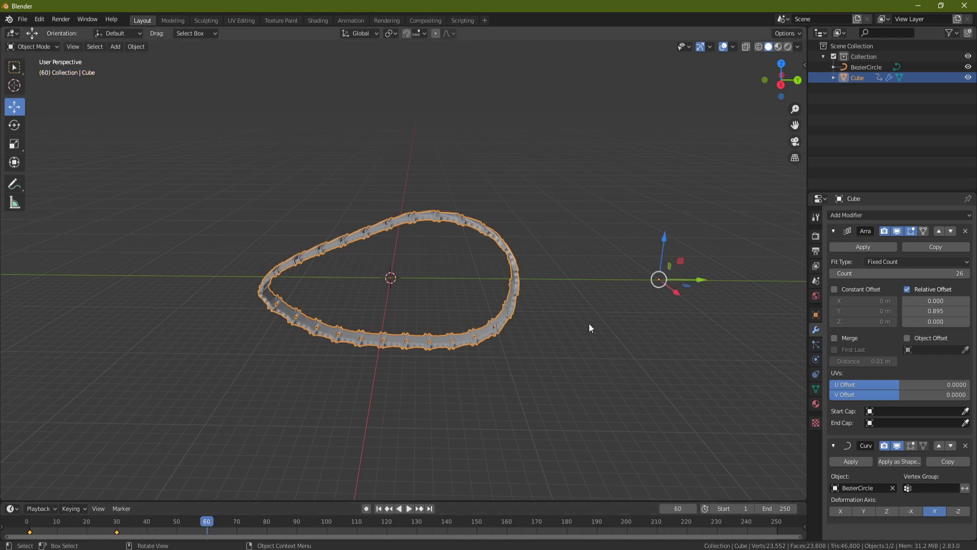
pyautogui.moveTo(701, 279); pyautogui.dragTo(730, 280)
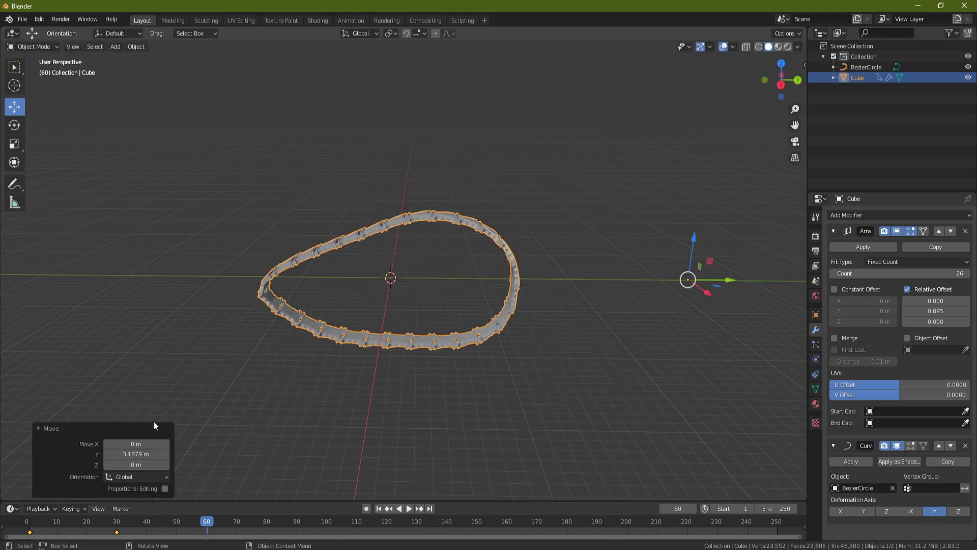
pyautogui.click(124, 453)
pyautogui.write('30')
pyautogui.press('Return')
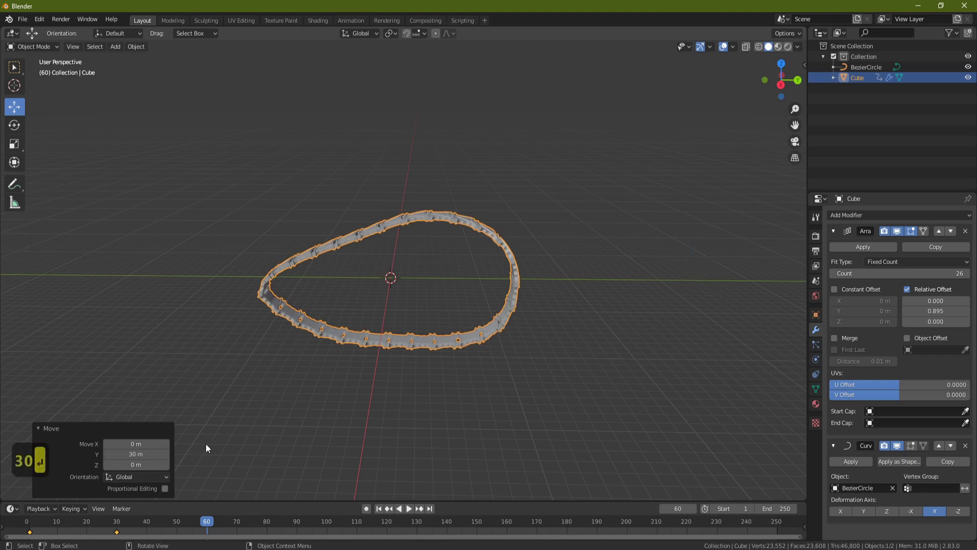
pyautogui.press('i')
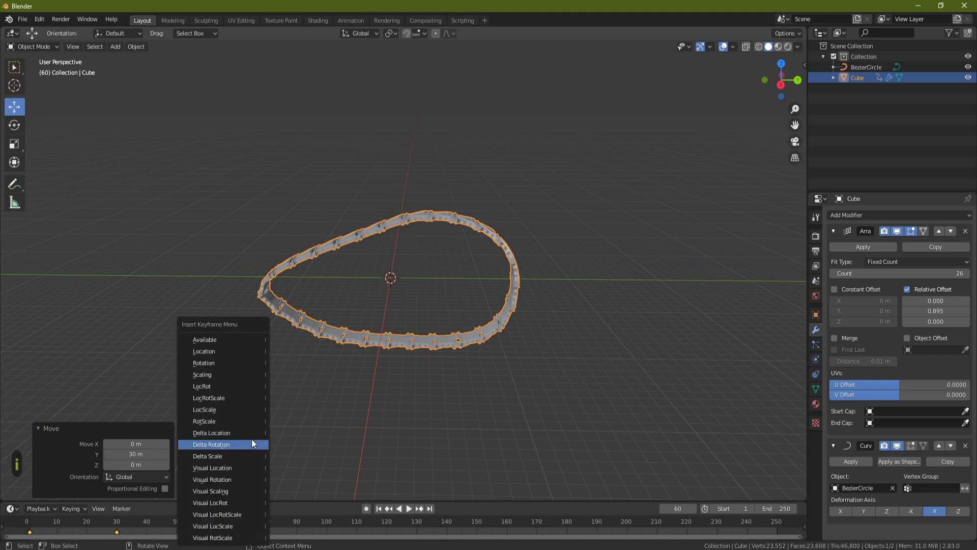
pyautogui.click(221, 350)
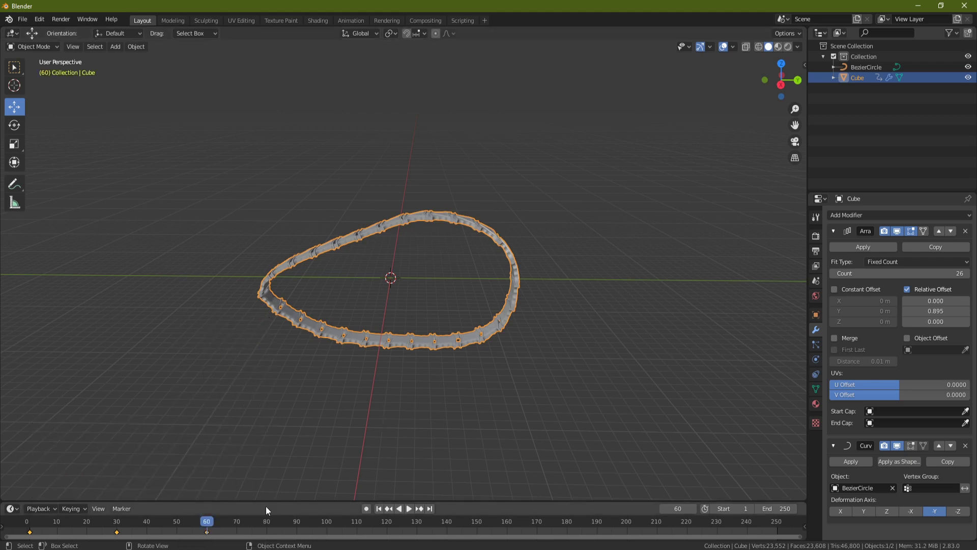
# Step: At frame 90, move the track object a further 30 m along Y and insert a Location keyframe
pyautogui.moveTo(204, 522); pyautogui.dragTo(299, 527)
pyautogui.scroll(-5, 481, 304)
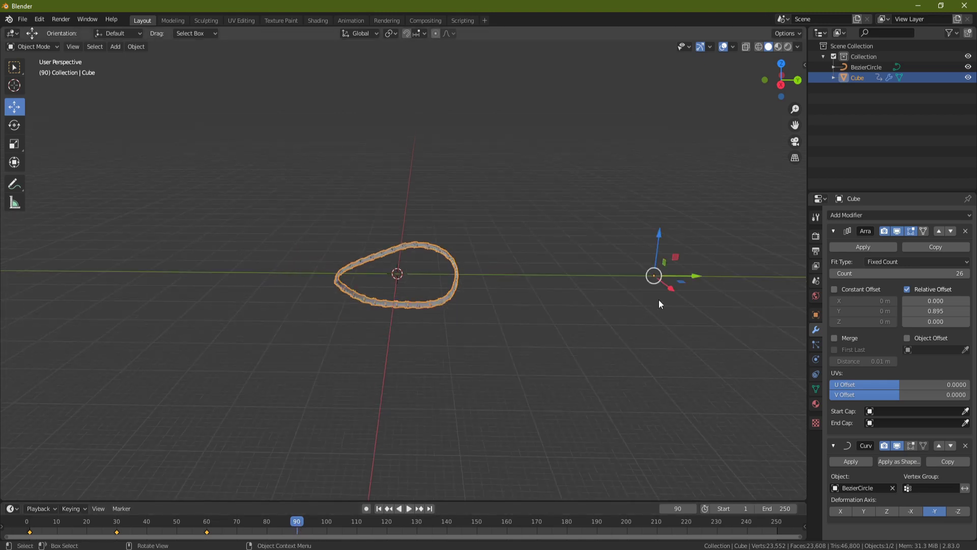
pyautogui.keyDown('shift'); pyautogui.moveTo(658, 299); pyautogui.dragTo(560, 330, button='middle'); pyautogui.keyUp('shift')
pyautogui.moveTo(545, 318); pyautogui.dragTo(554, 318)
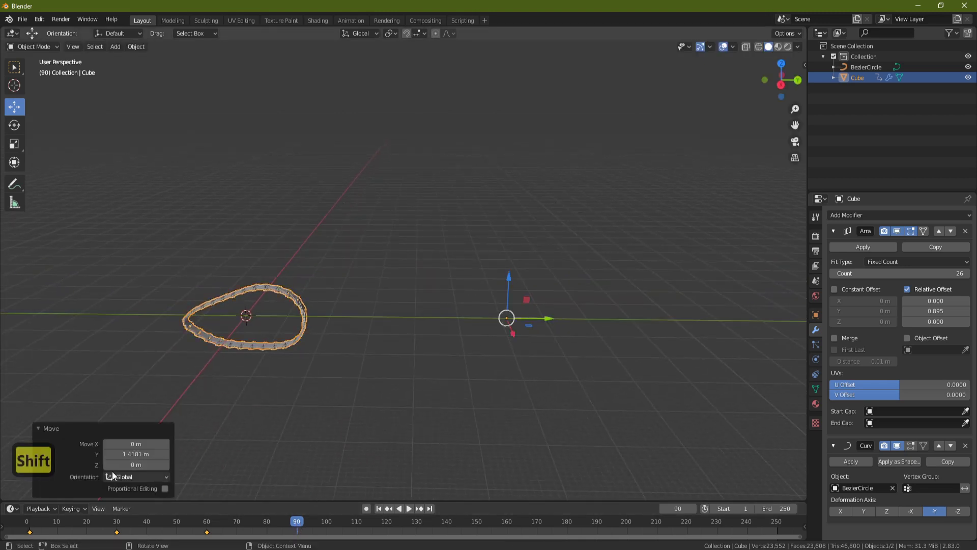
pyautogui.click(123, 453)
pyautogui.write('30')
pyautogui.press('Return')
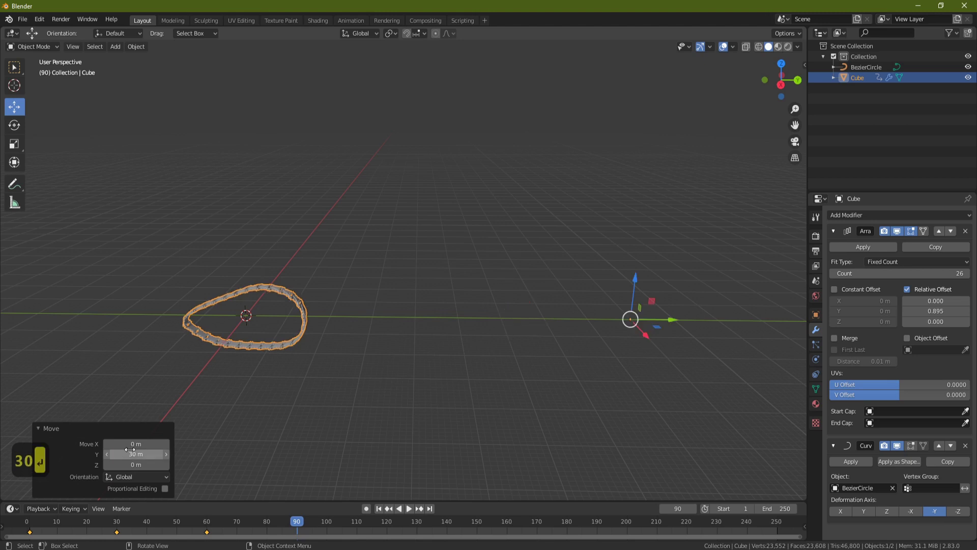
pyautogui.press('i')
pyautogui.click(367, 302)
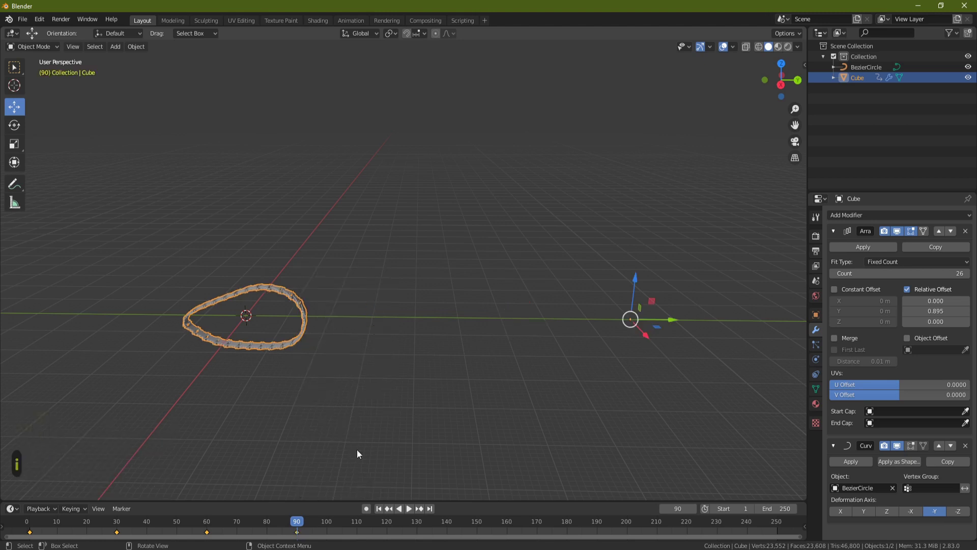
# Step: At frame 120, move the track object a further 30 m along Y and insert a Location keyframe
pyautogui.press('space')
pyautogui.moveTo(314, 519); pyautogui.dragTo(387, 514)
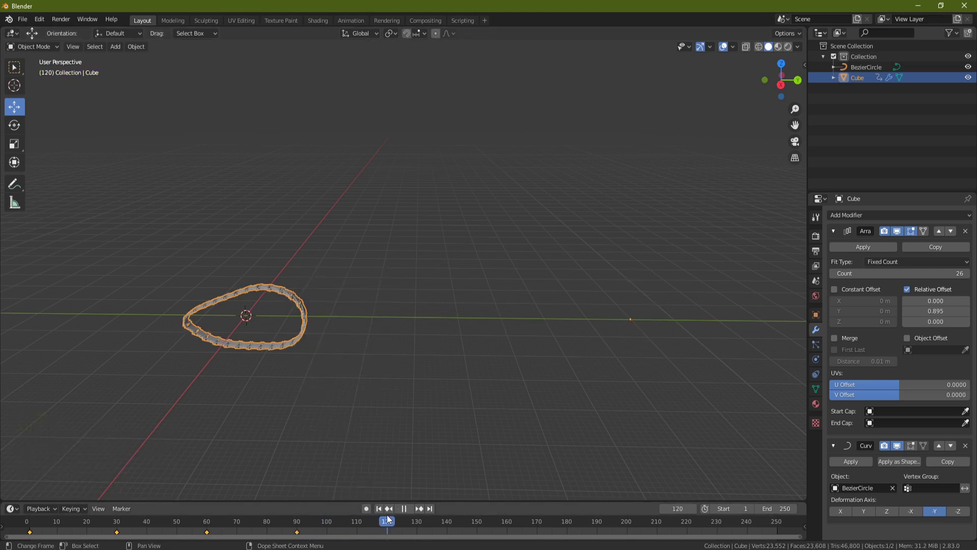
pyautogui.press('space')
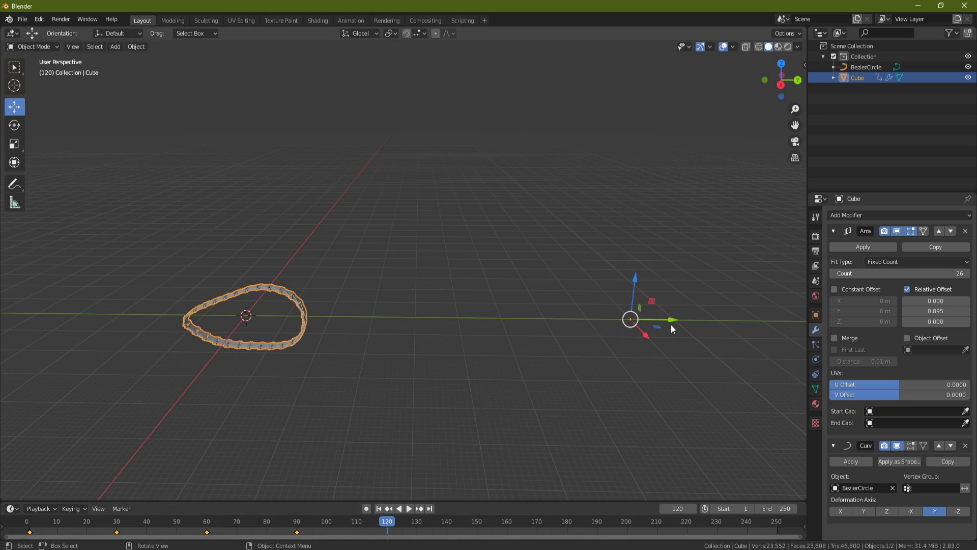
pyautogui.moveTo(675, 319); pyautogui.dragTo(681, 319)
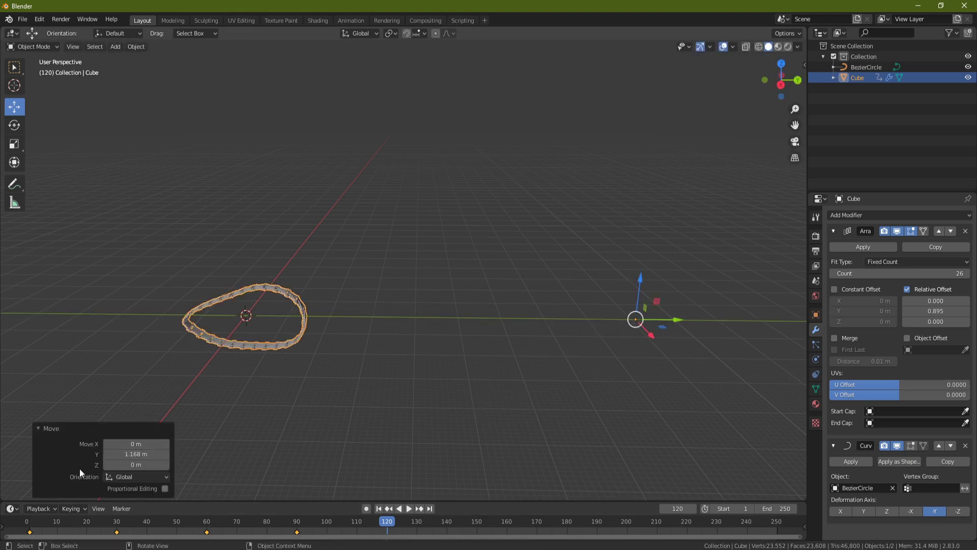
pyautogui.click(129, 454)
pyautogui.write('30')
pyautogui.press('Return')
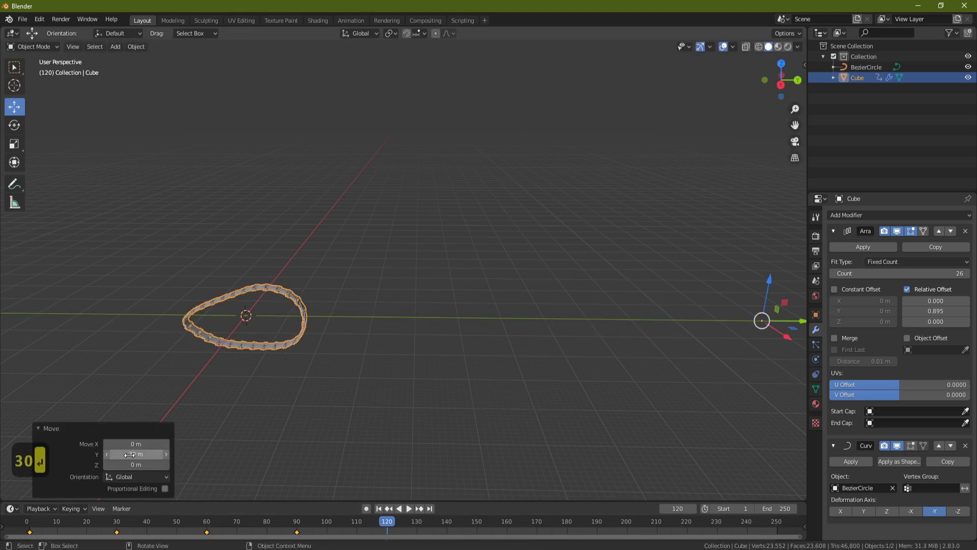
pyautogui.press('i')
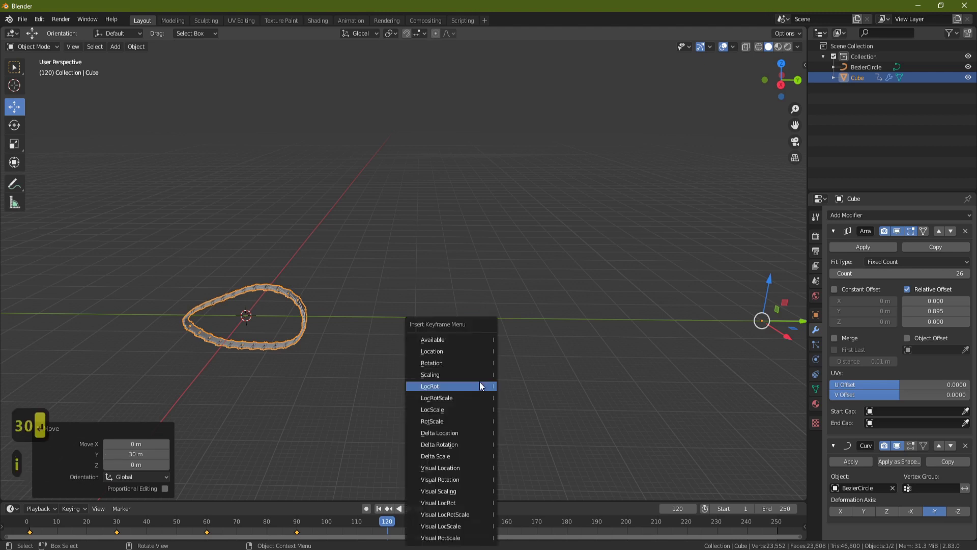
pyautogui.click(450, 348)
# Step: Play the track animation from the first frame past the last keyframe, and stop playback
pyautogui.keyDown('shift'); pyautogui.moveTo(450, 349); pyautogui.dragTo(444, 377, button='middle'); pyautogui.keyUp('shift')
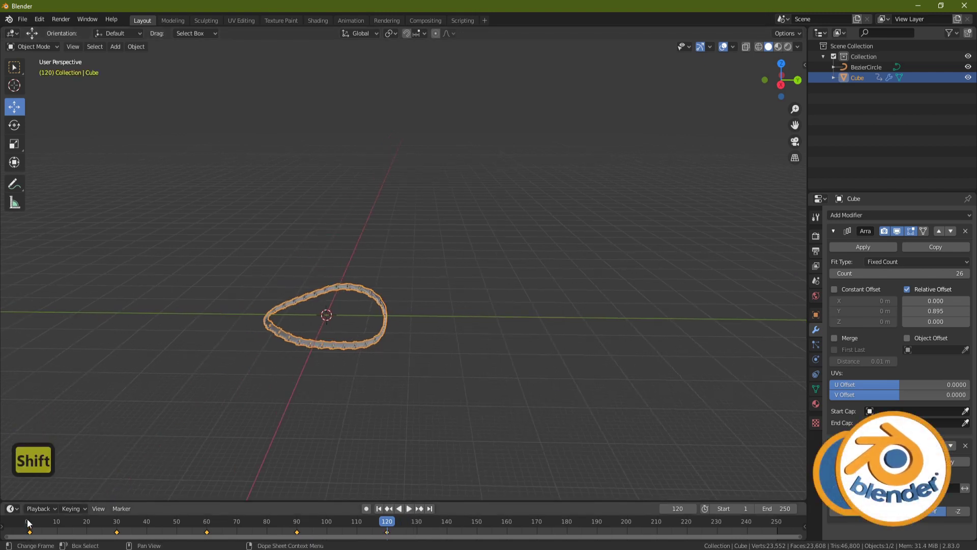
pyautogui.hotkey('shift', 'Left')
pyautogui.press('space')
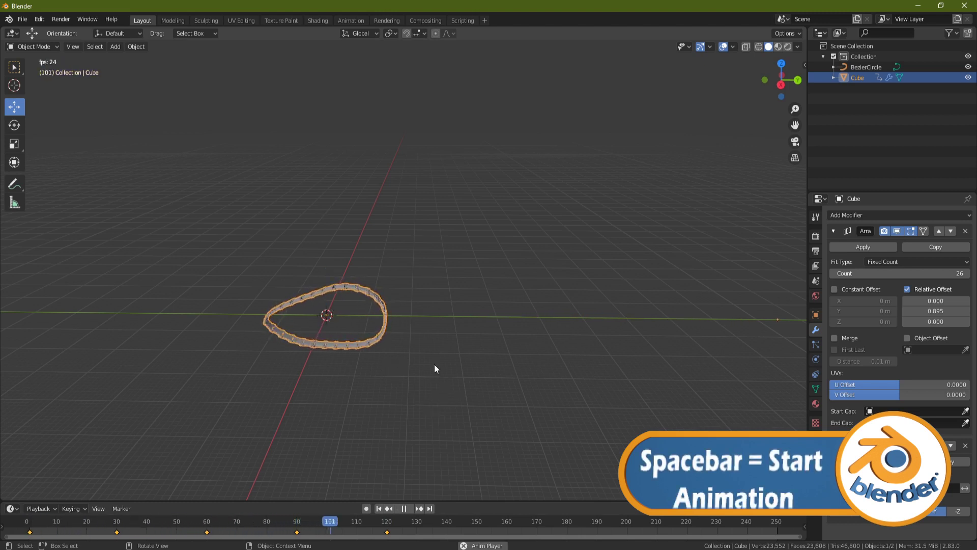
pyautogui.press('space')
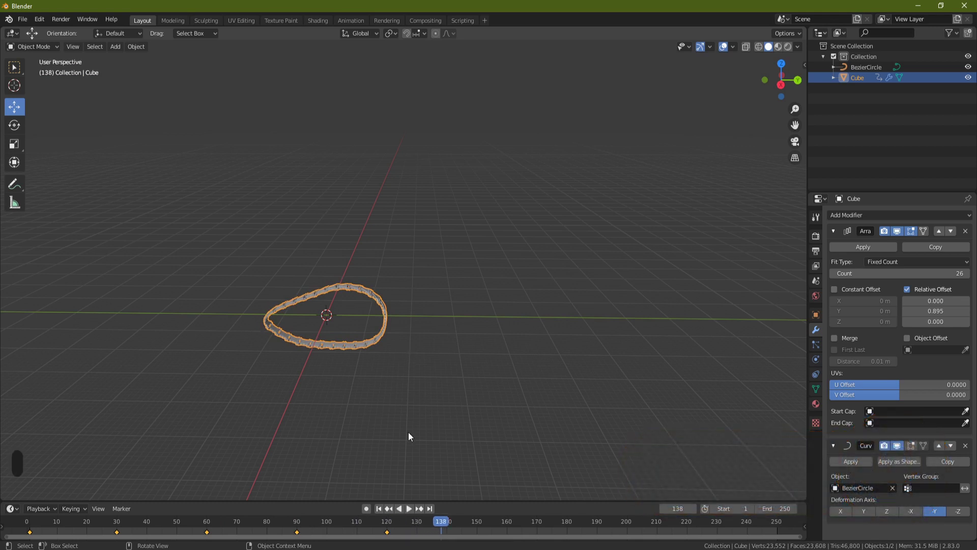
# Step: Set the animation's end frame to 120 to match the last keyframe
pyautogui.scroll(3, 360, 383)
pyautogui.keyDown('shift'); pyautogui.moveTo(361, 383); pyautogui.dragTo(440, 377, button='middle'); pyautogui.keyUp('shift')
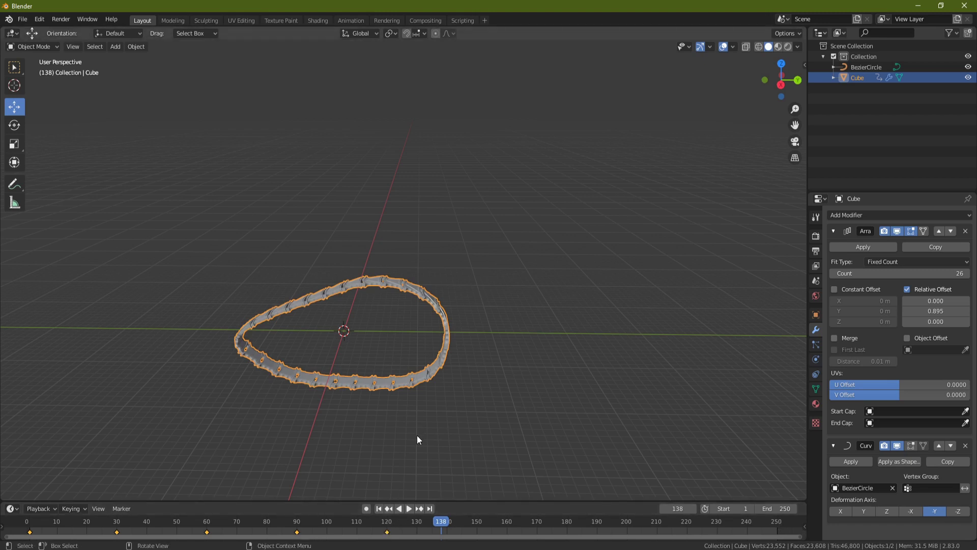
pyautogui.click(773, 506)
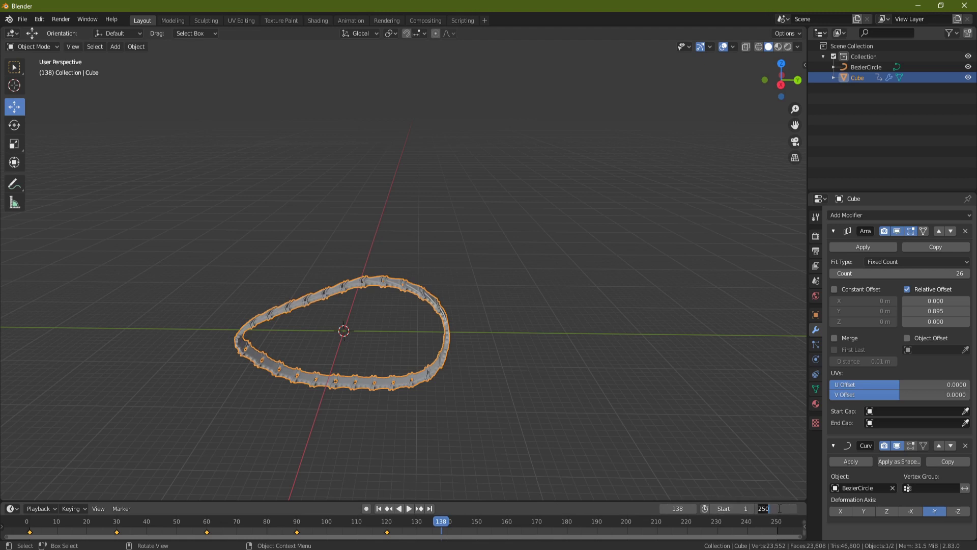
pyautogui.write('120')
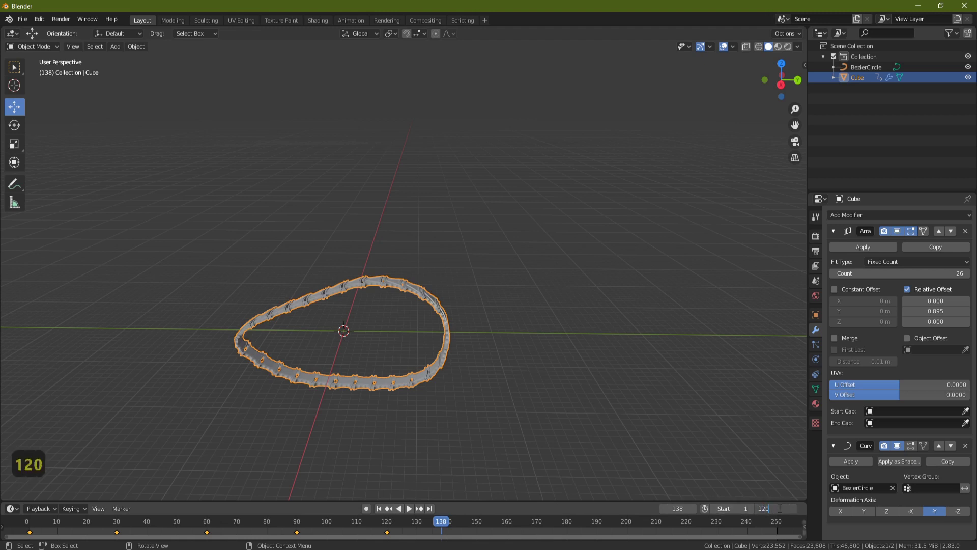
pyautogui.press('Return')
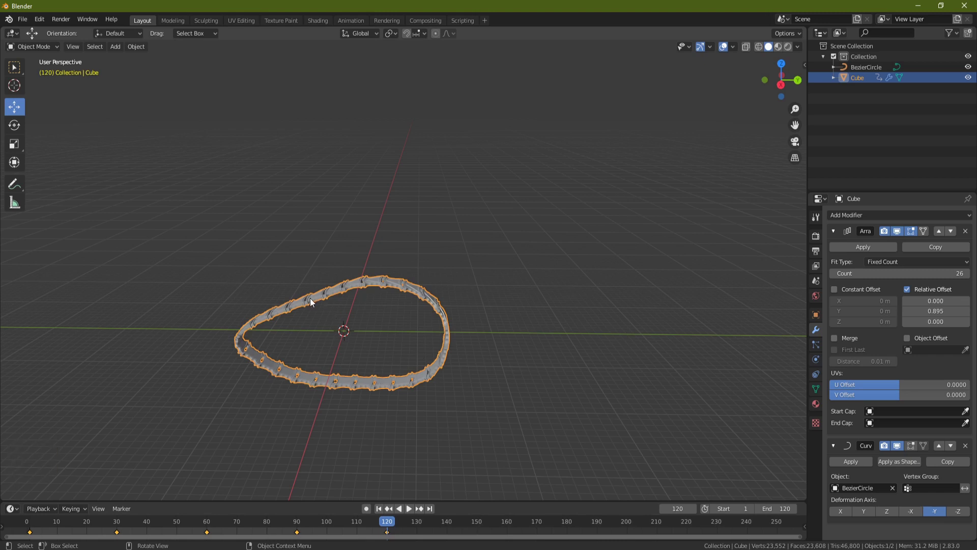
# Step: Set the interpolation mode of the track's keyframes to Linear and play the animation to check the motion
pyautogui.rightClick(244, 532)
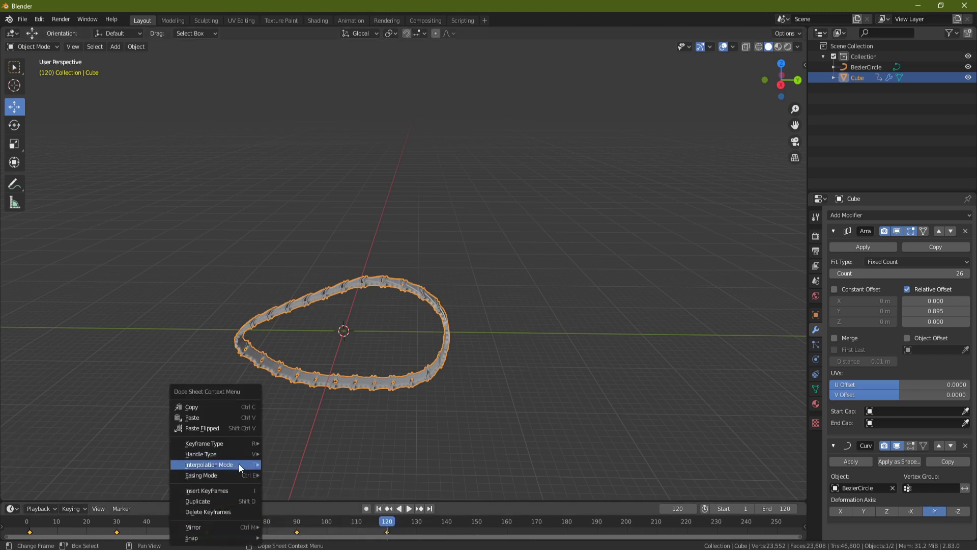
pyautogui.moveTo(239, 464)
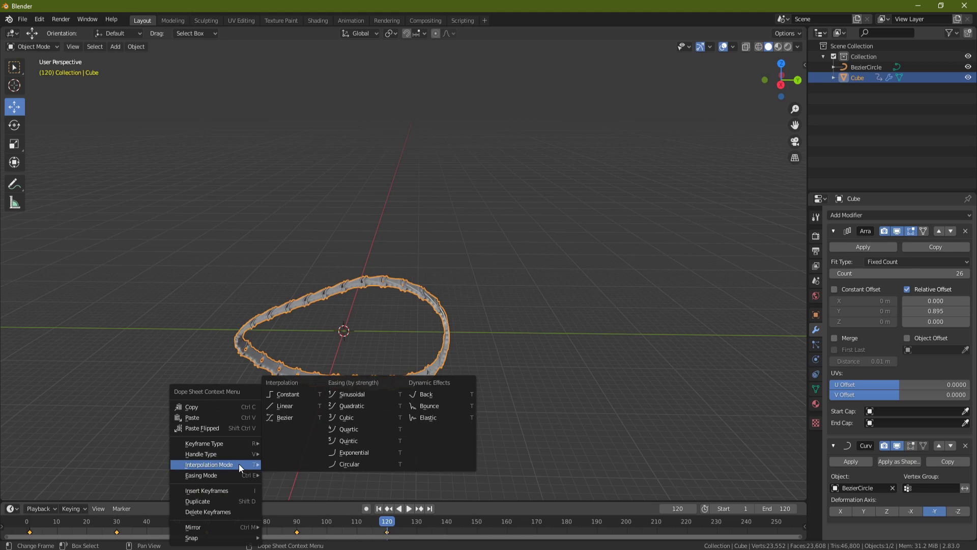
pyautogui.click(288, 406)
pyautogui.press('space')
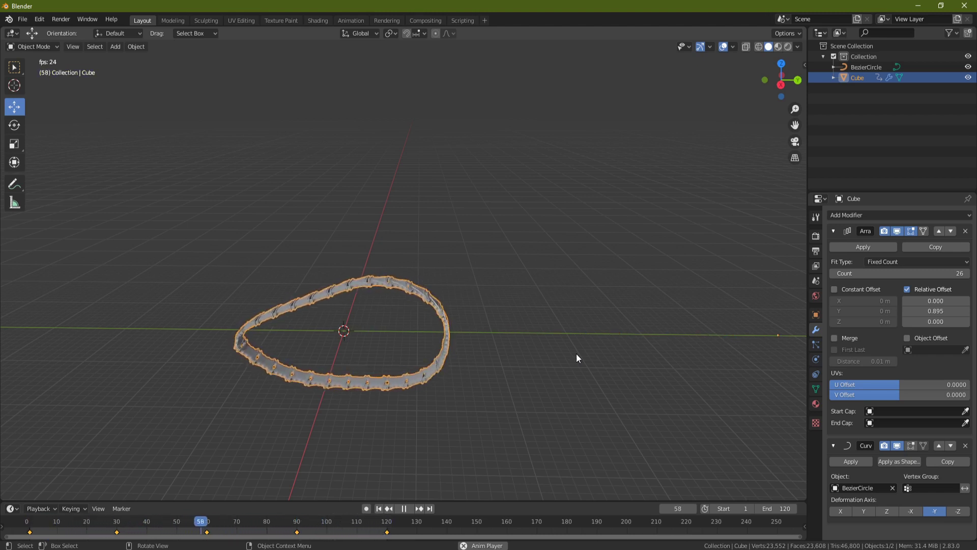
pyautogui.press('space')
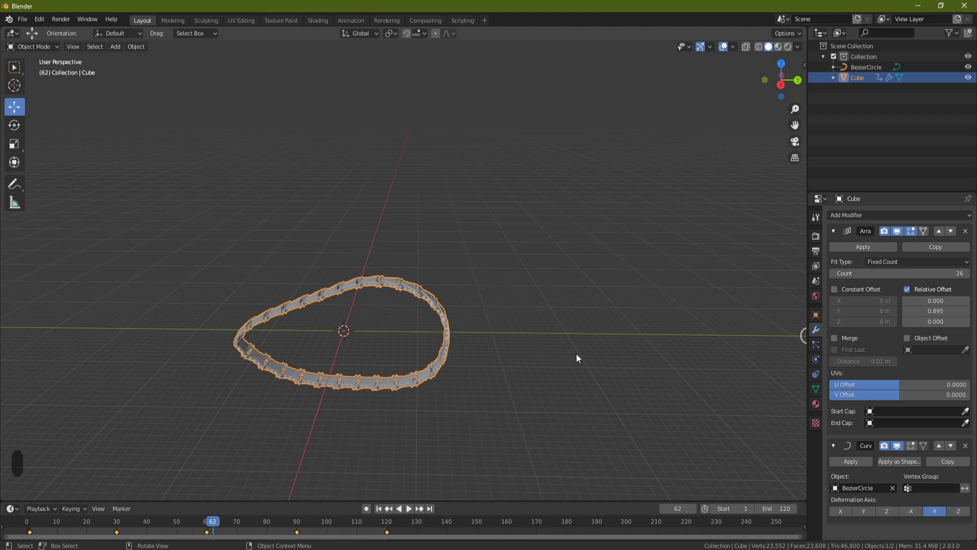